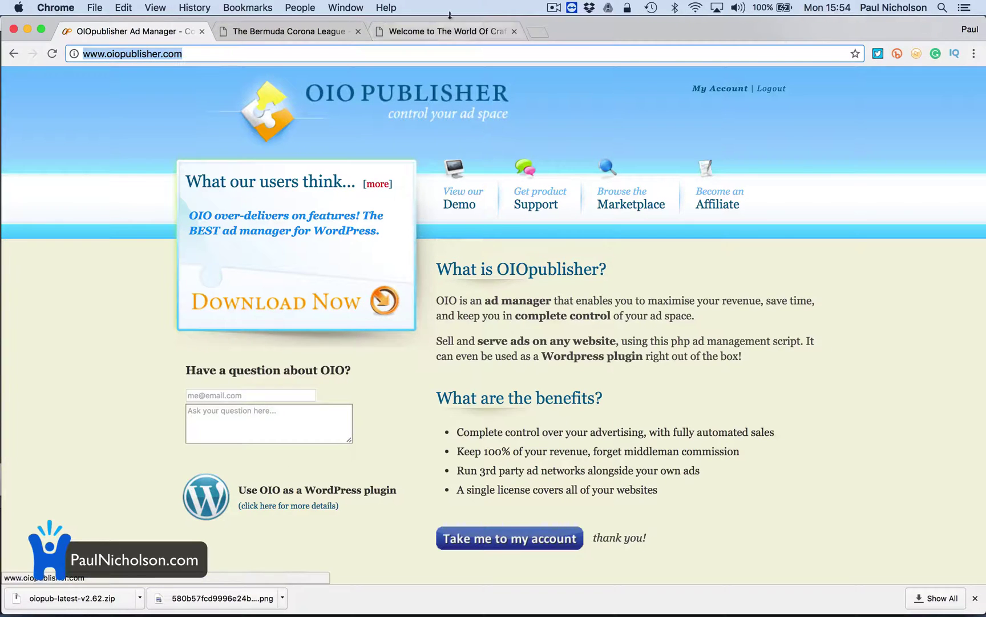
# Switch to the WorldOfCraftBeer.com tab
pyautogui.click(440, 32)
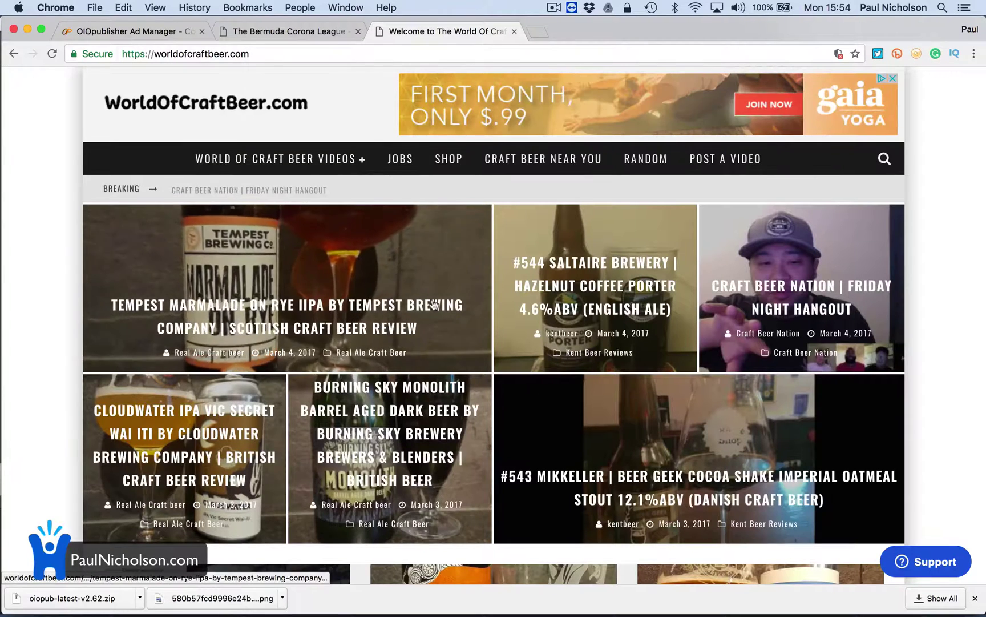
# Read through the Tempest Marmalade On Rye review, then return to the OIOpublisher tab
pyautogui.click(308, 350)
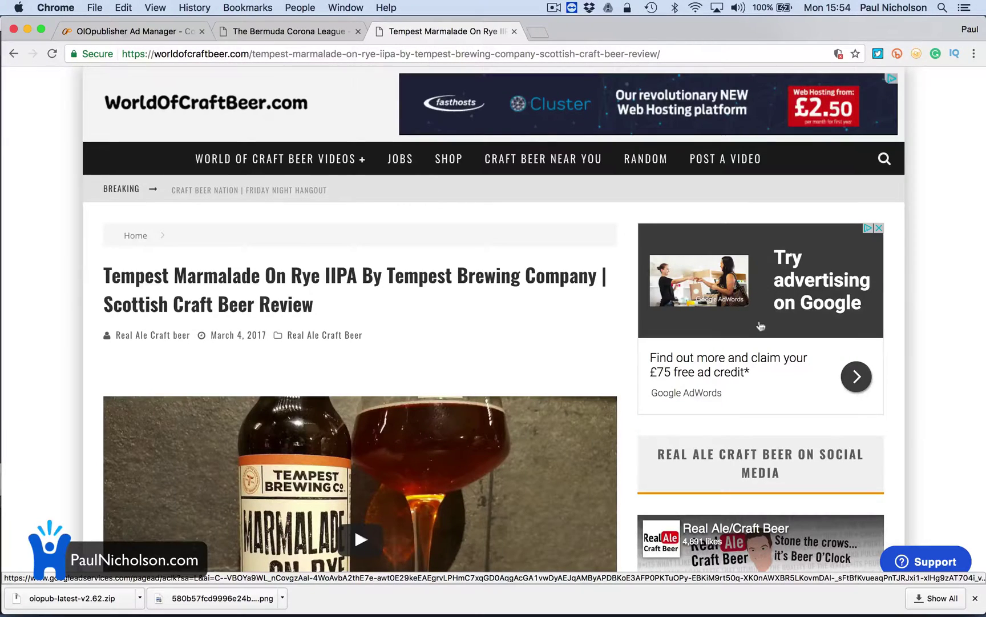
pyautogui.scroll(-5, 721, 385)
pyautogui.scroll(-5, 720, 385)
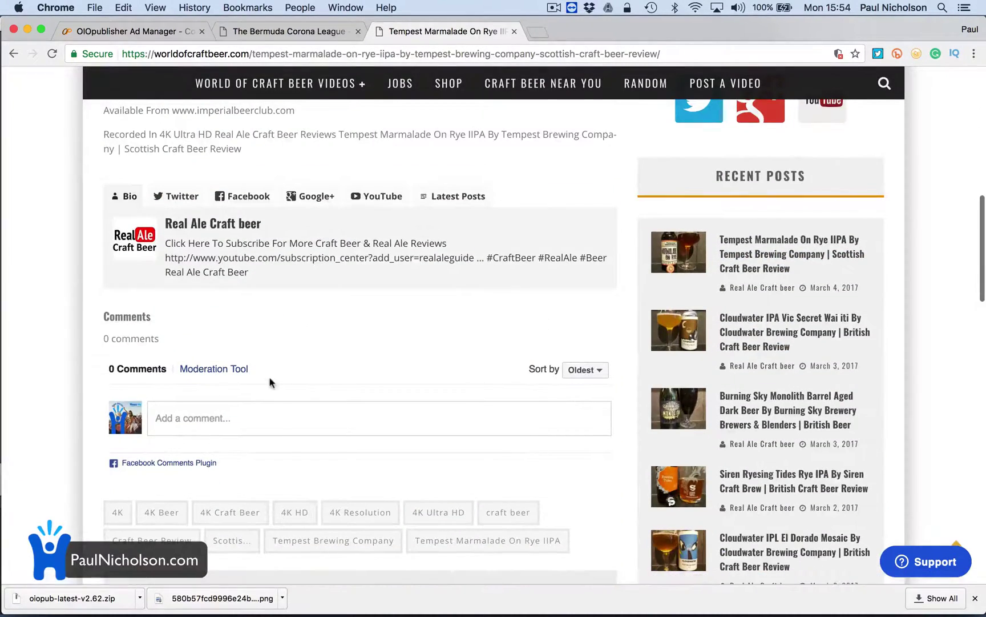
pyautogui.scroll(-4, 270, 378)
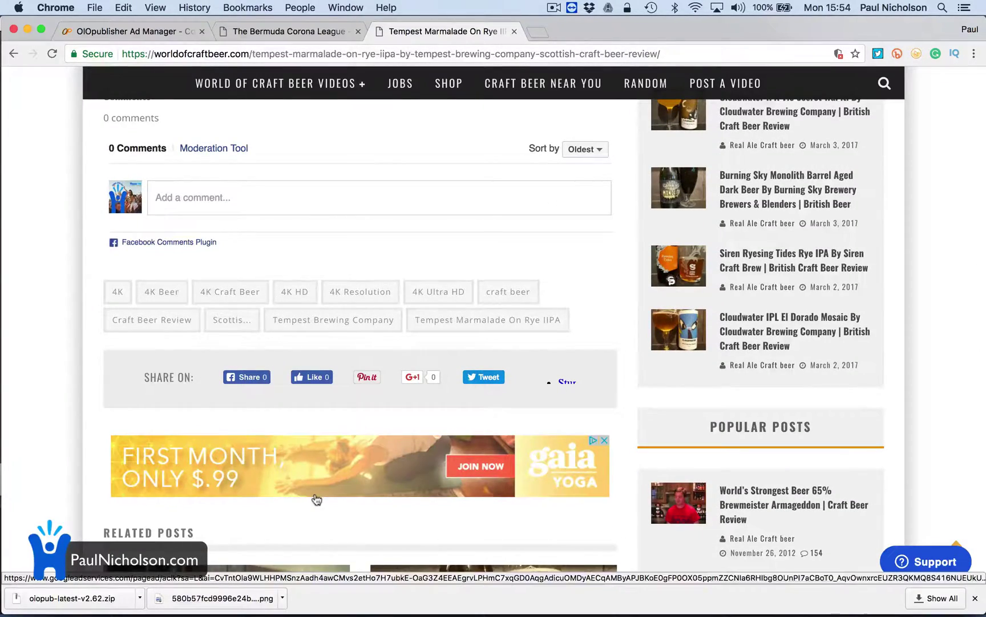
pyautogui.scroll(20, 315, 500)
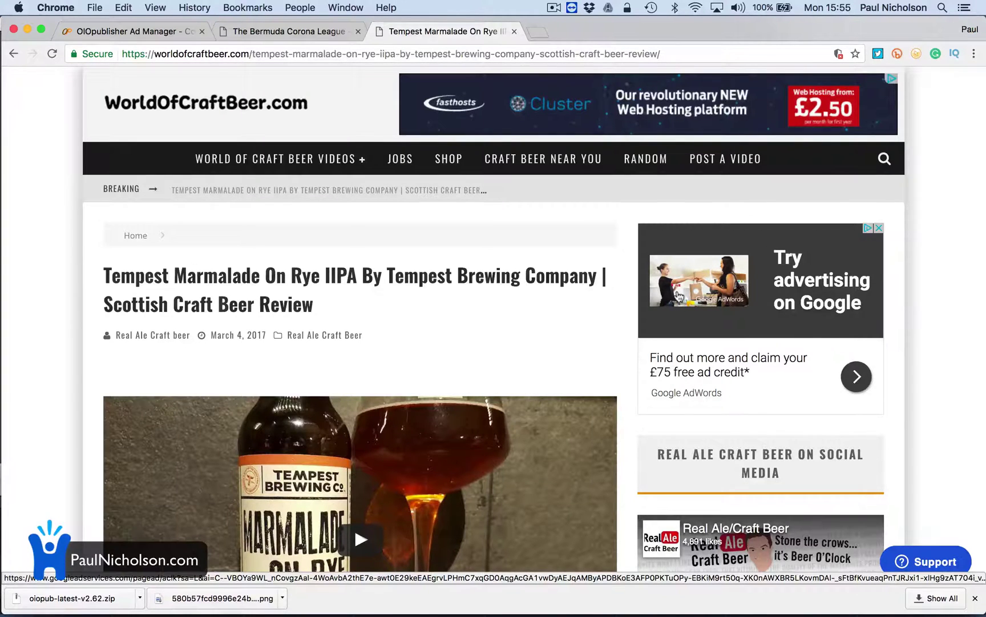
pyautogui.click(166, 32)
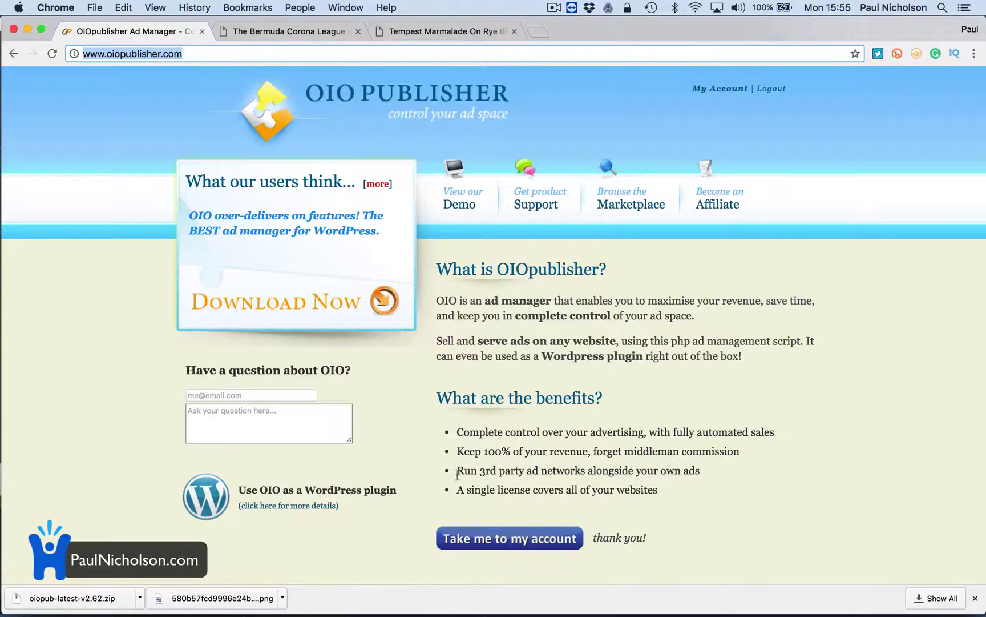
# Glance over the OIOpublisher page, then switch to the Bermuda Corona League site tab
pyautogui.scroll(-5, 512, 502)
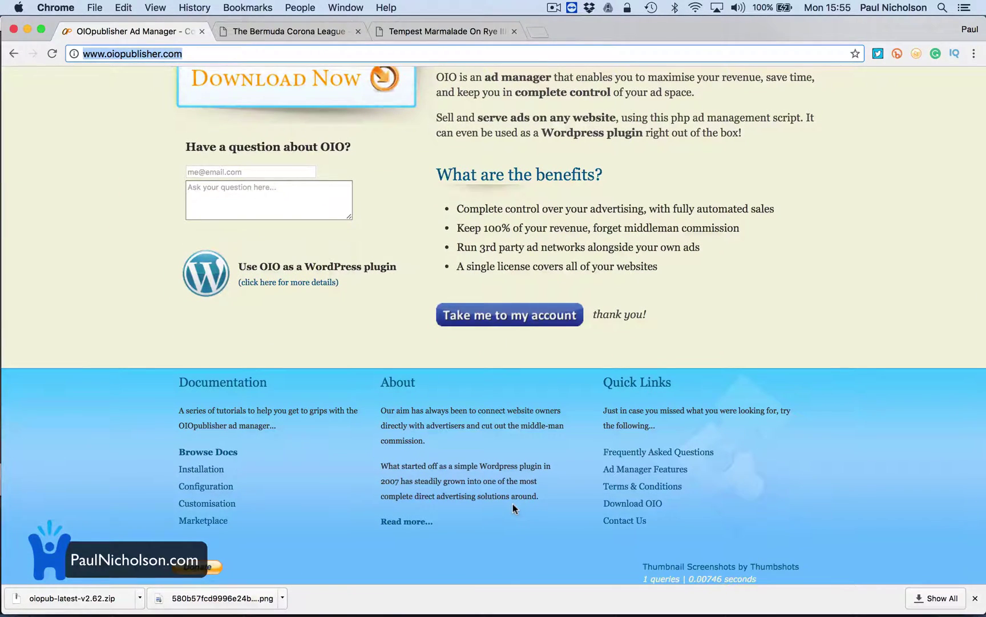
pyautogui.scroll(5, 513, 505)
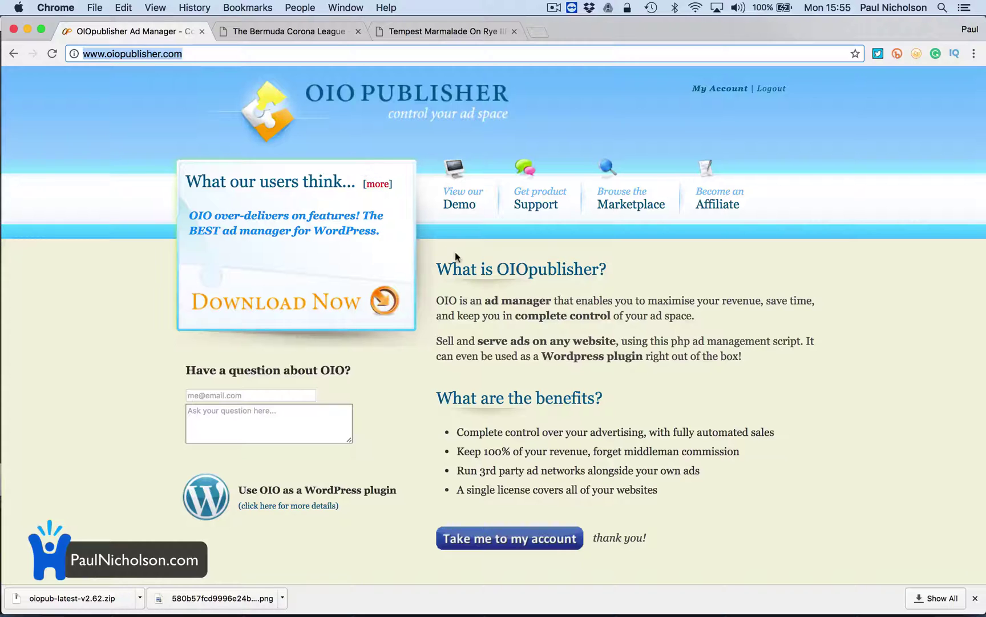
pyautogui.click(303, 33)
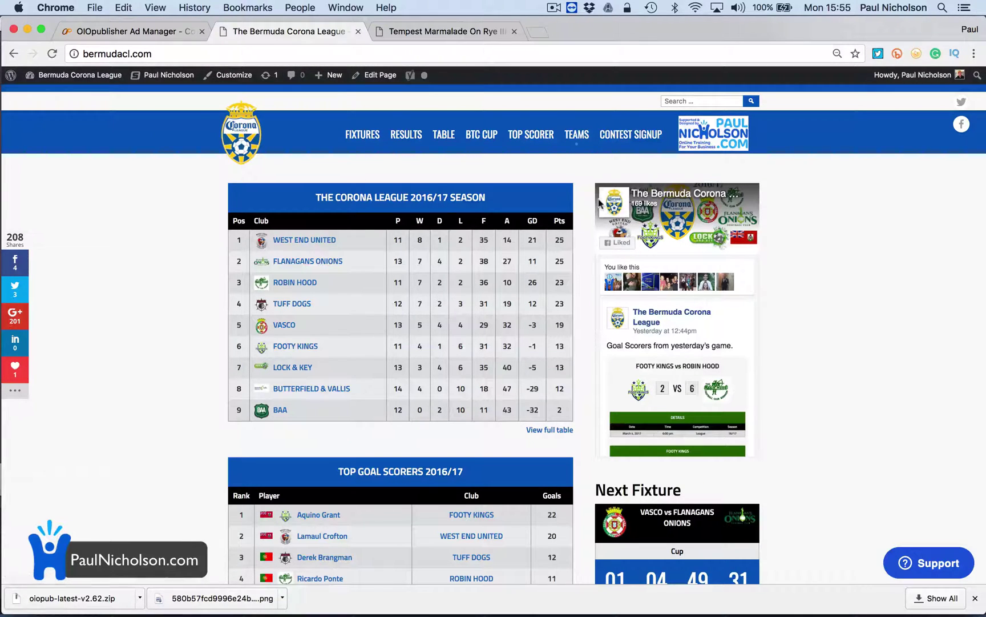
# In the Bermuda Corona League WordPress admin, go to Plugins and choose Add New
pyautogui.click(86, 94)
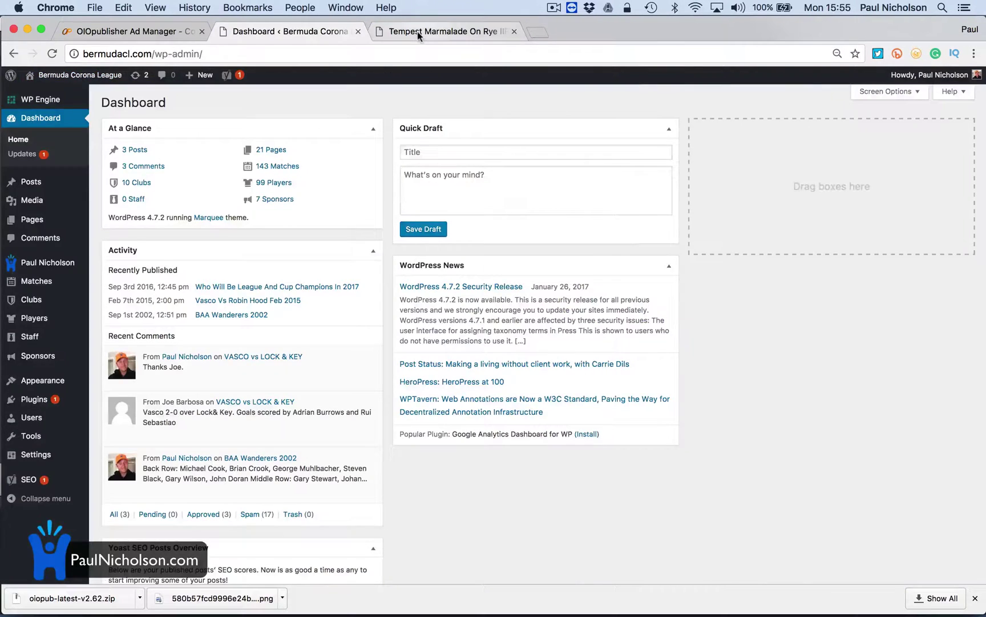
pyautogui.click(417, 32)
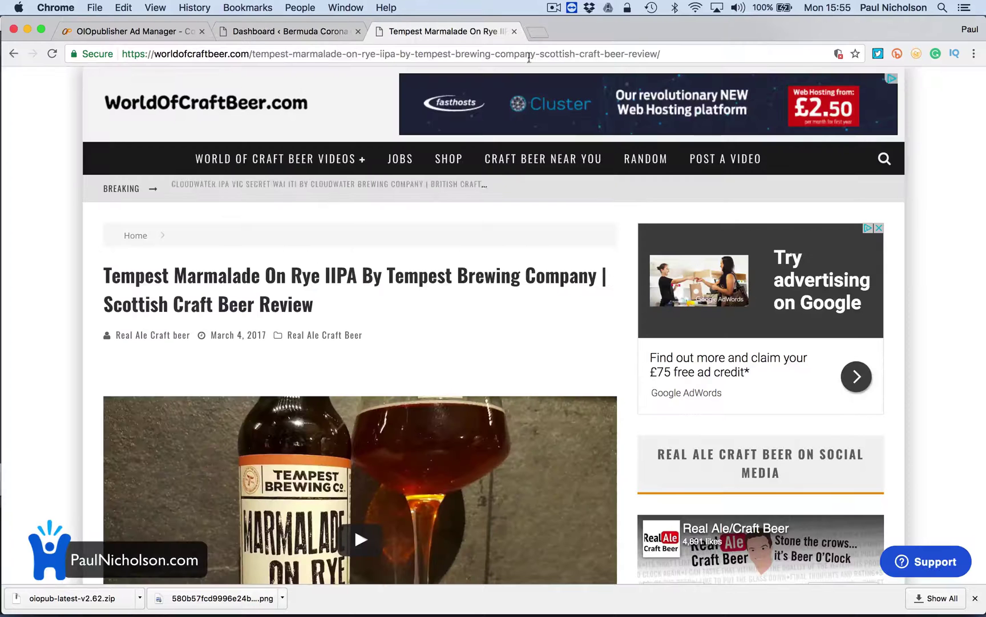
pyautogui.click(296, 35)
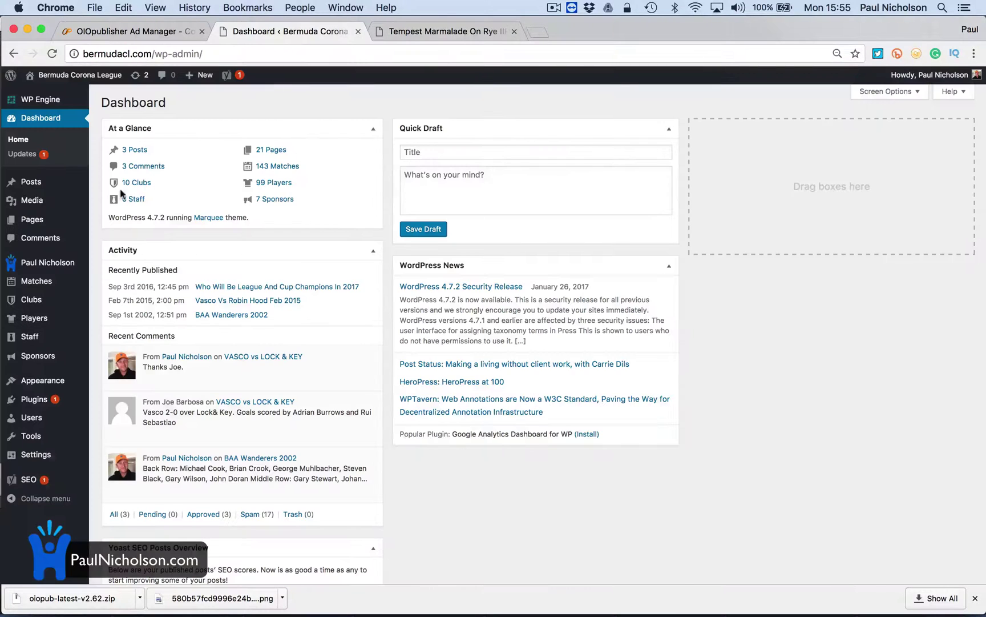
pyautogui.click(52, 402)
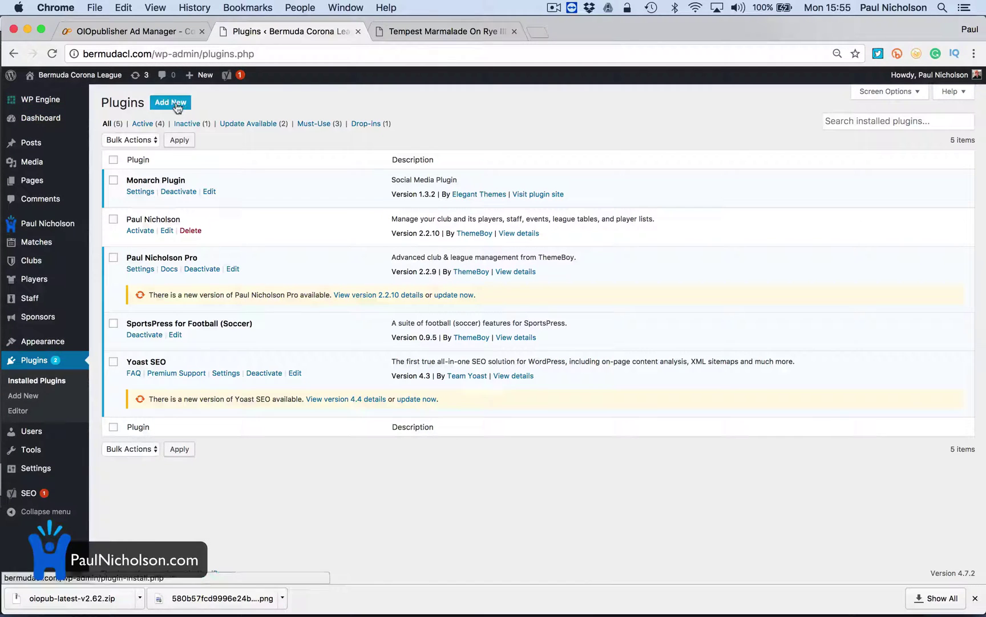
pyautogui.click(178, 108)
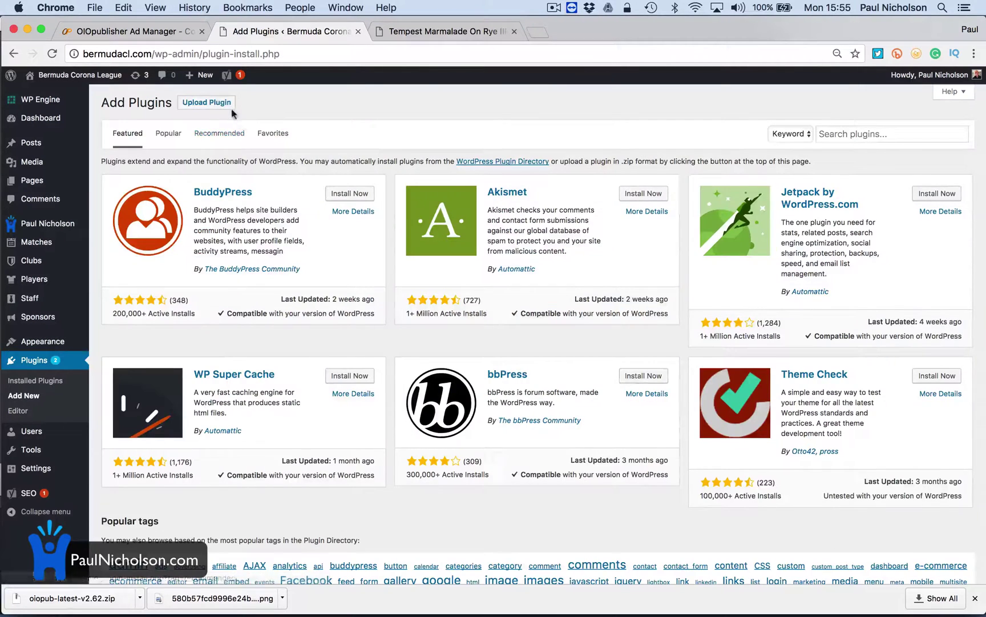
# Upload oiopub-latest-v2.62.zip as a plugin and install it
pyautogui.click(225, 103)
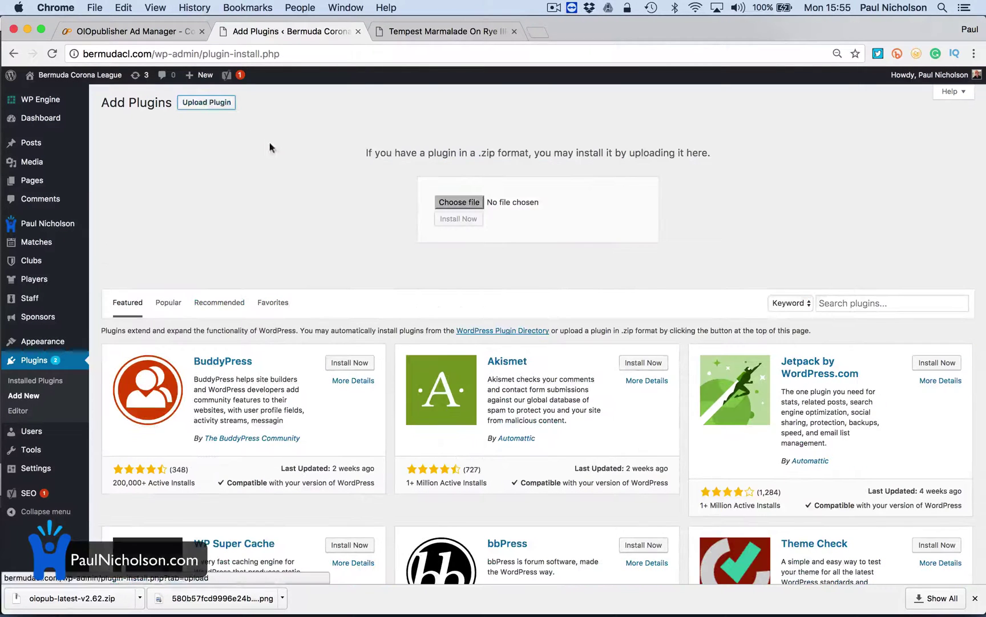
pyautogui.moveTo(75, 598); pyautogui.dragTo(466, 207)
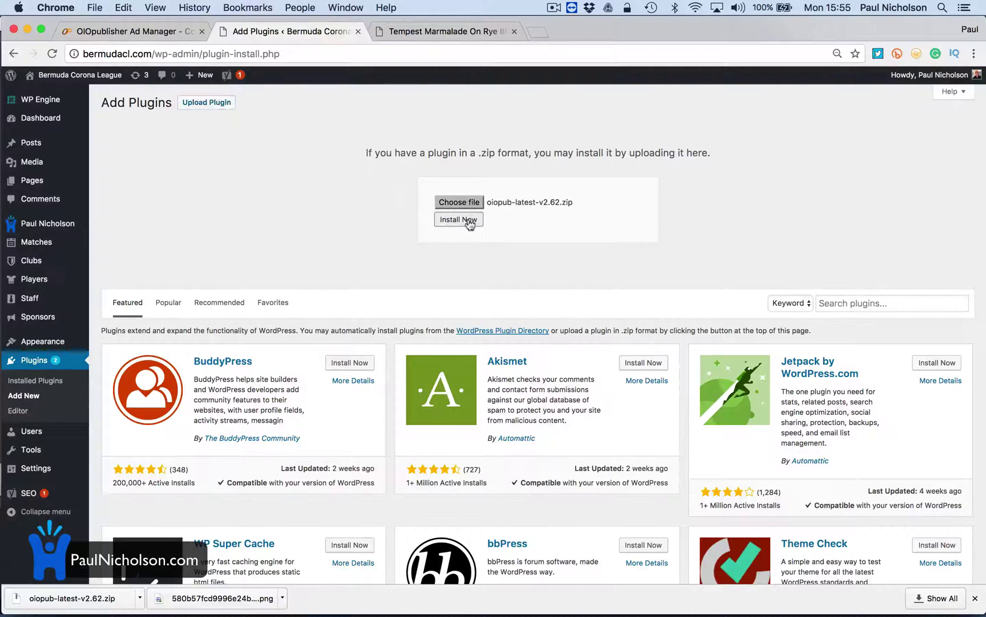
pyautogui.click(470, 224)
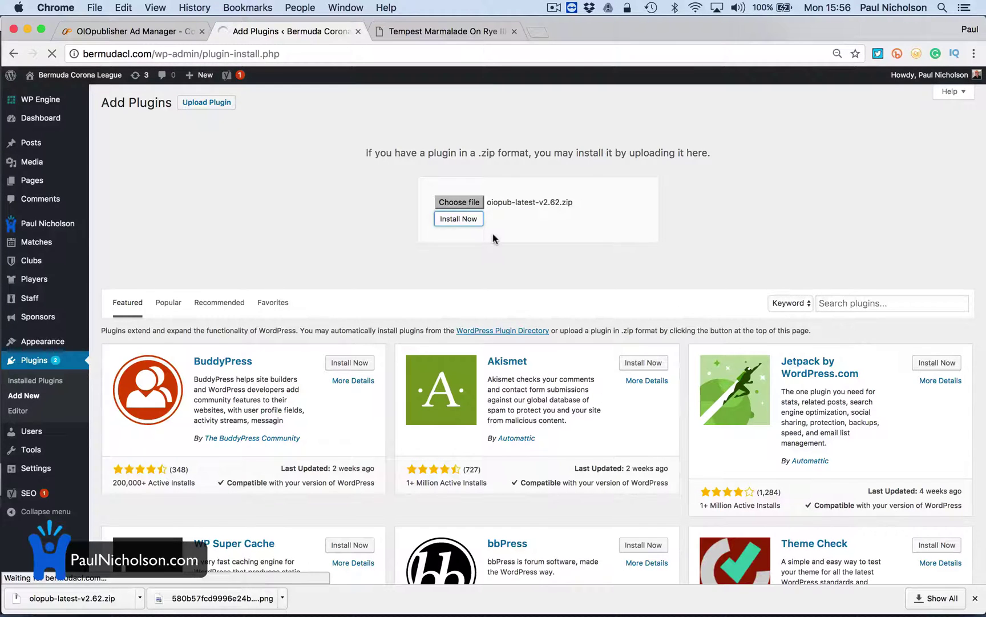
pyautogui.press('F1')
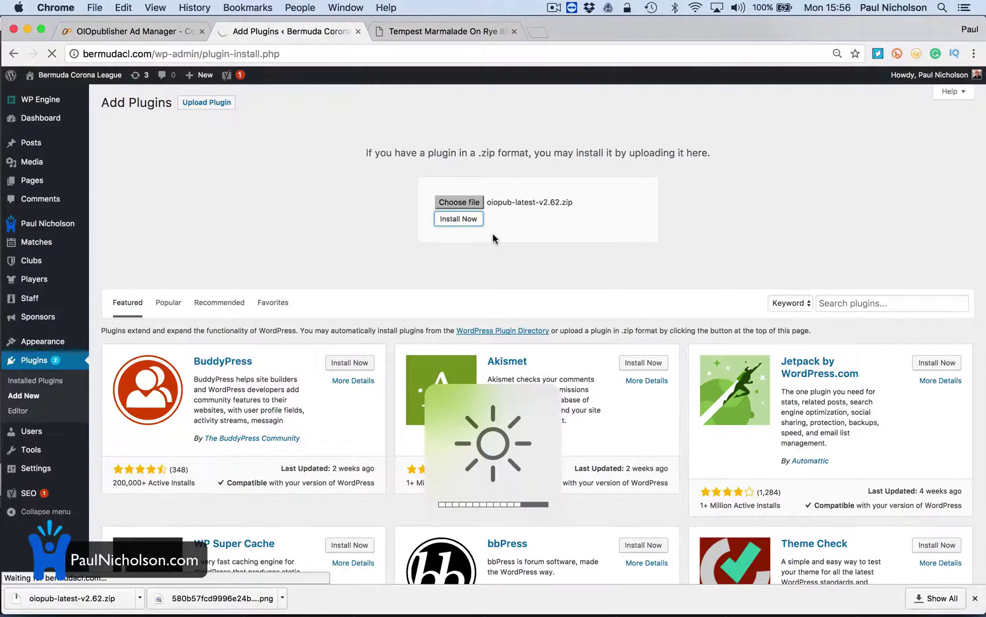
pyautogui.press('F2')
pyautogui.press('F2')
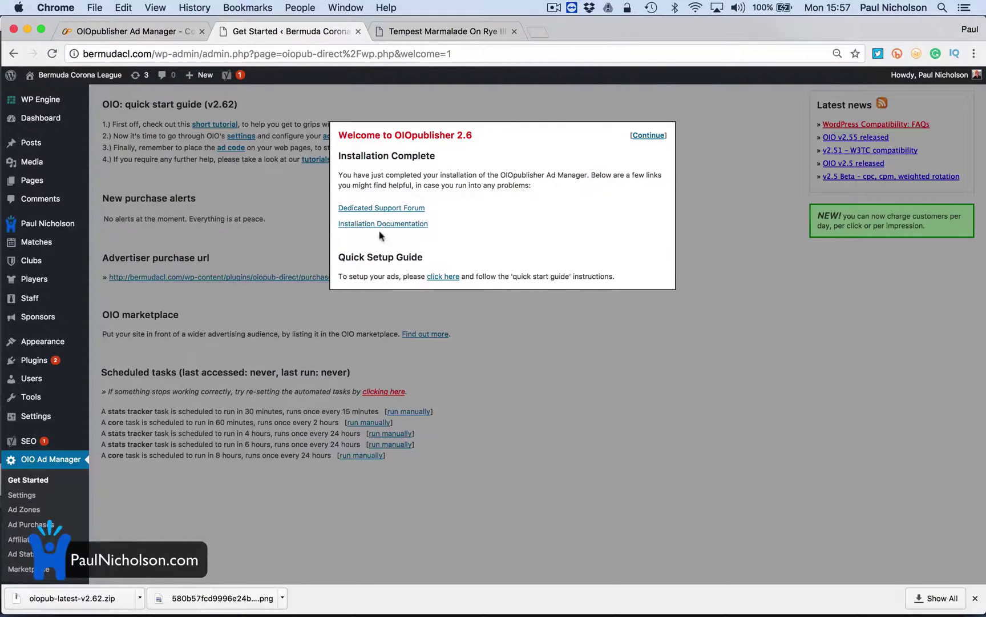
# Dismiss the OIOpublisher welcome message
pyautogui.click(649, 135)
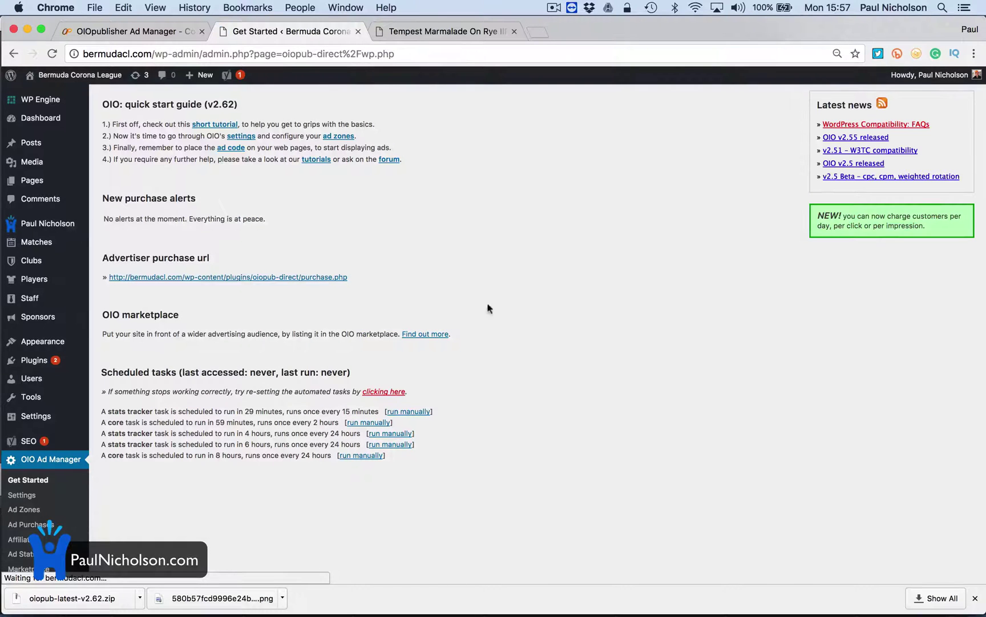
pyautogui.scroll(-1, 228, 461)
pyautogui.scroll(1, 228, 465)
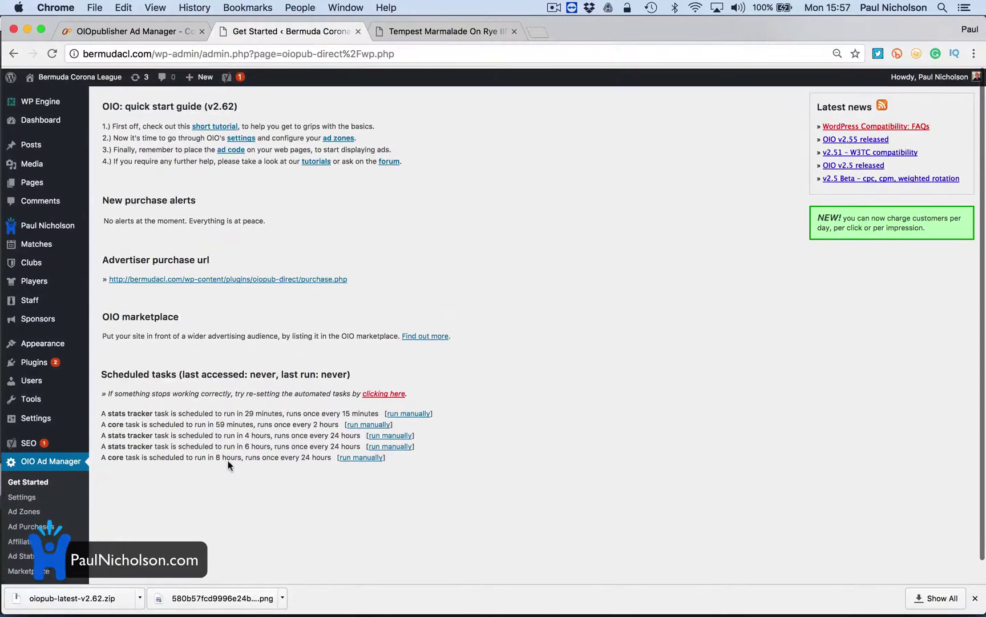
# Open OIO Ad Manager Settings and go to the Affiliate ID field
pyautogui.click(44, 495)
pyautogui.scroll(-1, 116, 526)
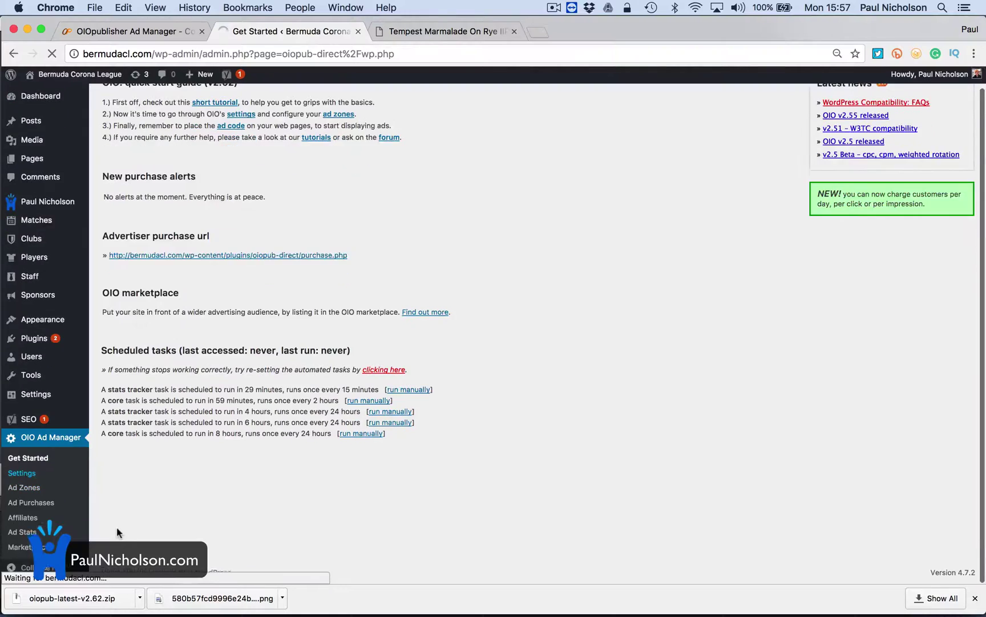
pyautogui.scroll(-5, 117, 532)
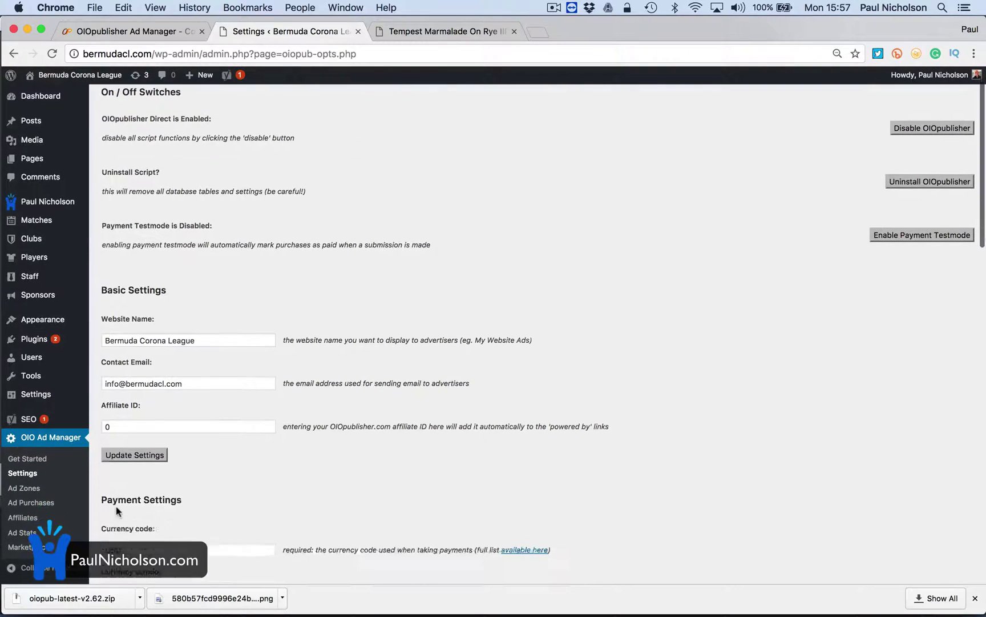
pyautogui.scroll(-2, 173, 438)
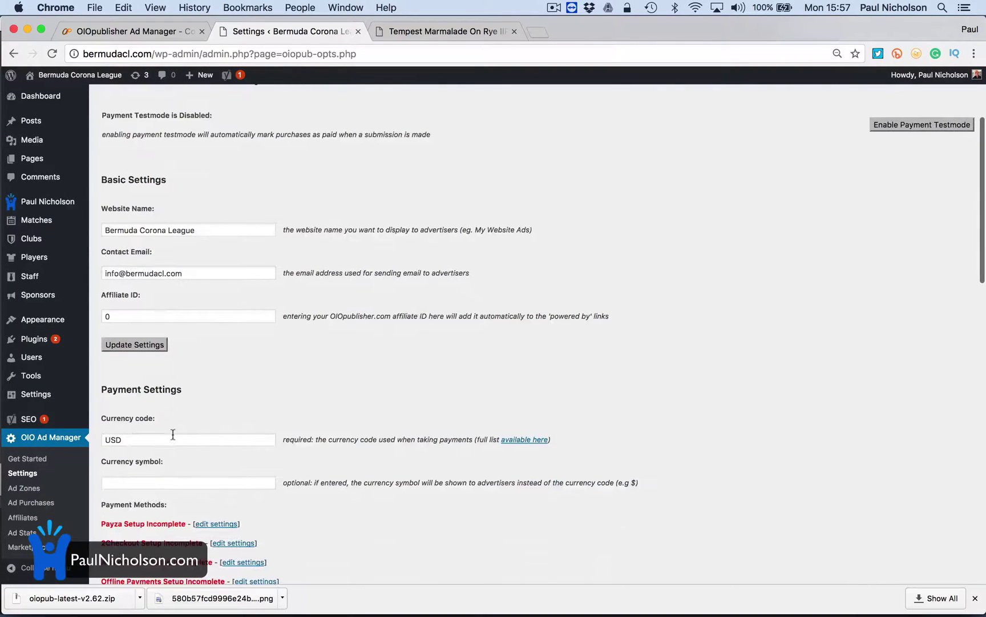
pyautogui.click(169, 311)
# Copy the affiliate ID from the OIOpublisher account's Affiliate Stats page
pyautogui.click(112, 31)
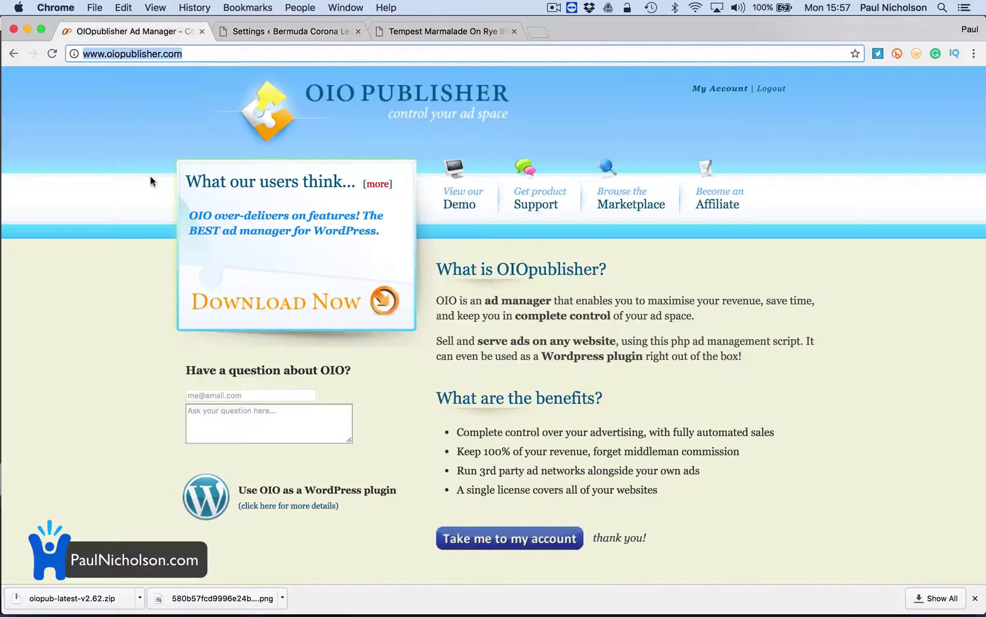
pyautogui.click(488, 542)
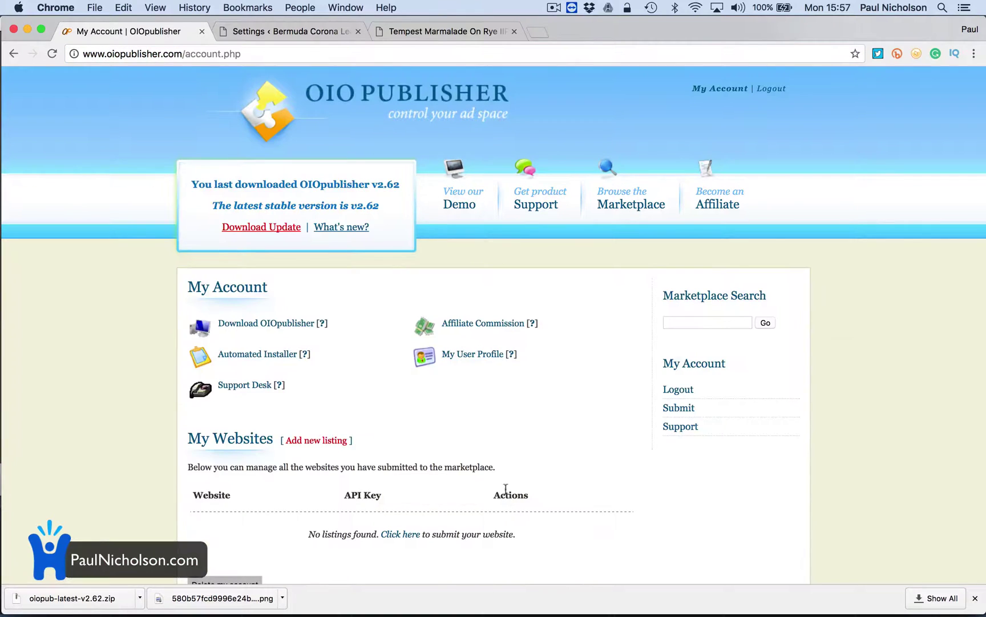
pyautogui.click(718, 204)
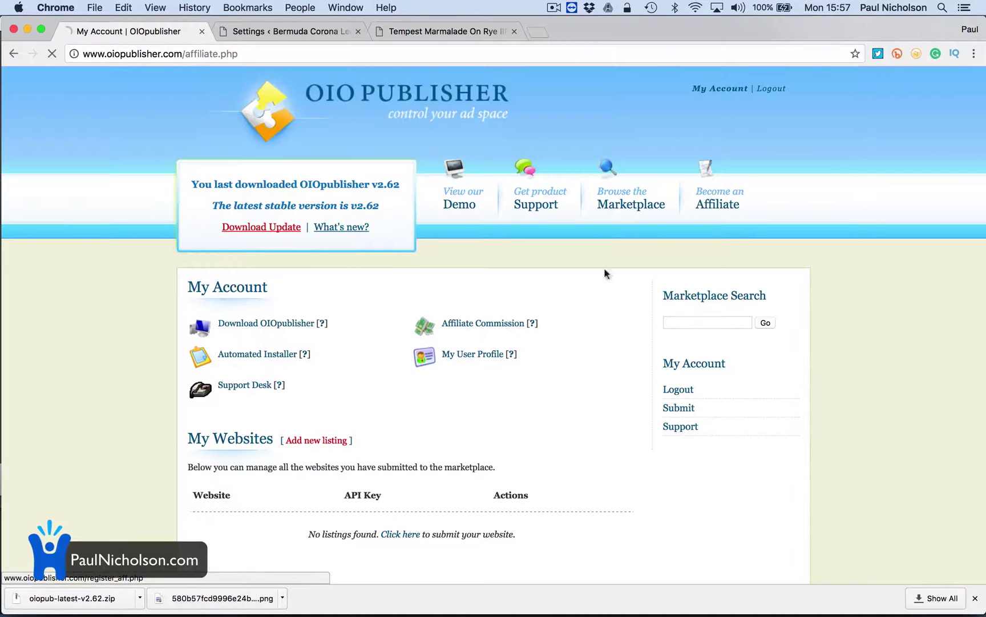
pyautogui.moveTo(278, 375); pyautogui.dragTo(353, 377)
pyautogui.press('super+c')
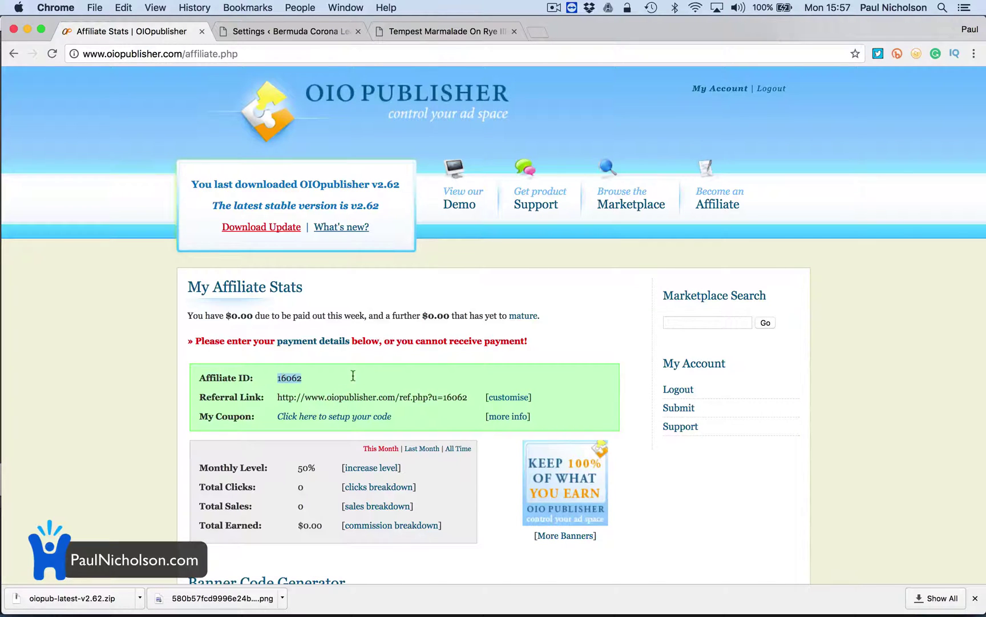
pyautogui.click(296, 30)
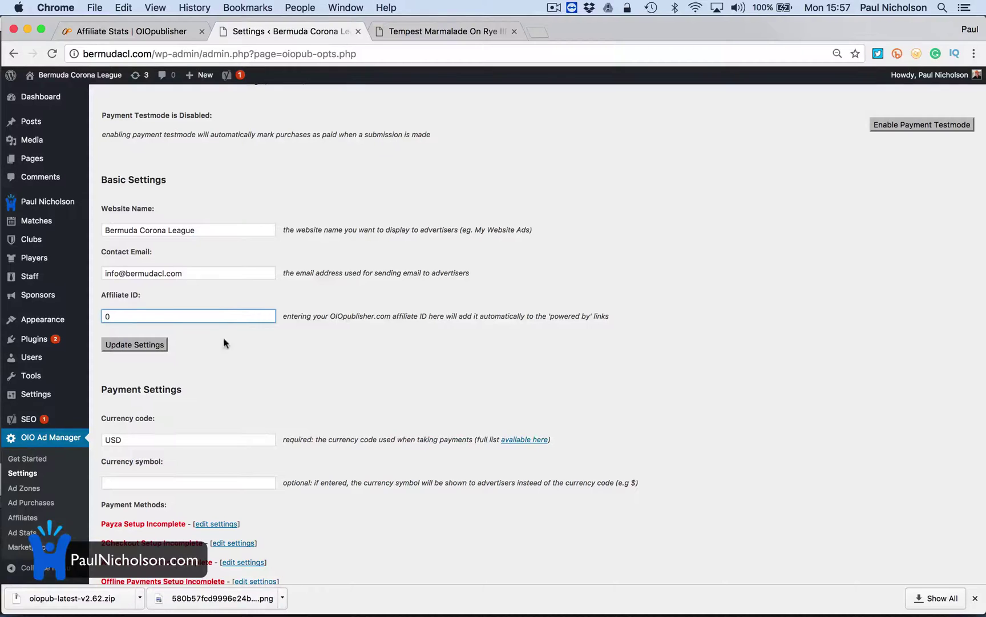
# Paste the affiliate ID, save the settings, and check the USD currency code and symbol
pyautogui.press('super+v')
pyautogui.click(134, 344)
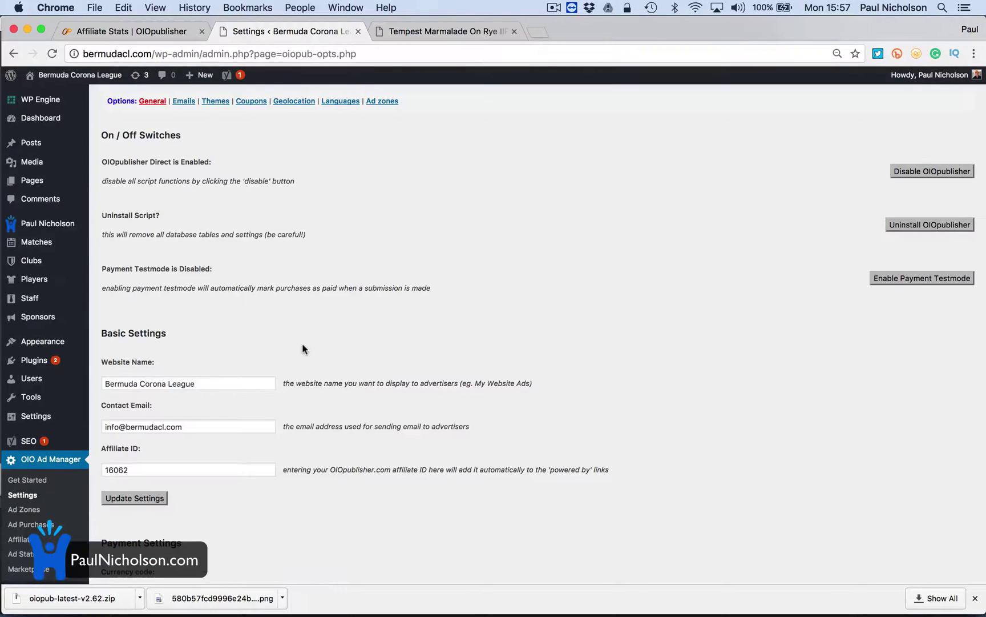
pyautogui.scroll(-5, 302, 348)
pyautogui.click(156, 274)
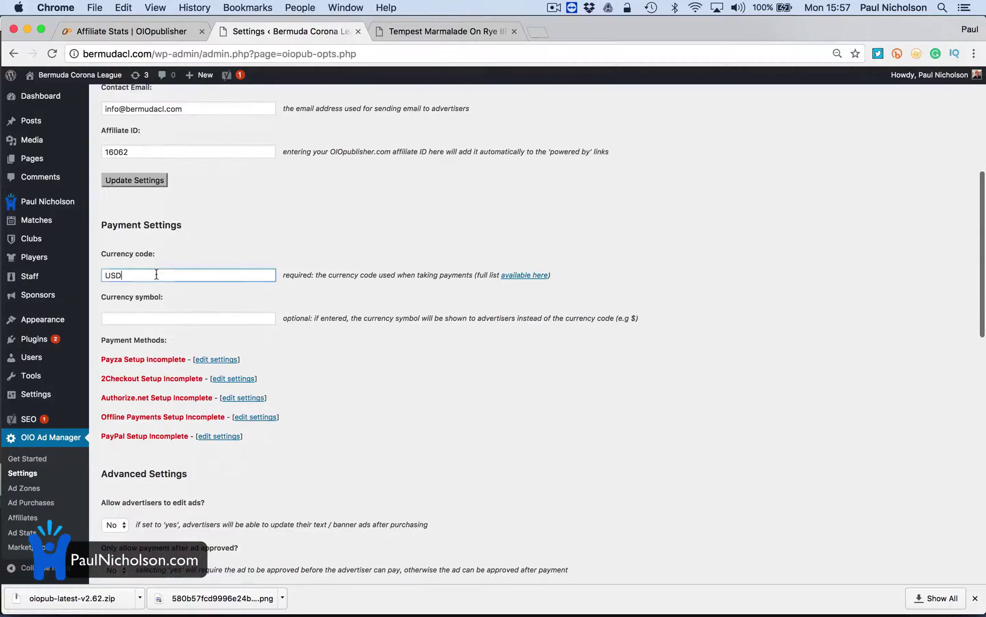
pyautogui.click(152, 318)
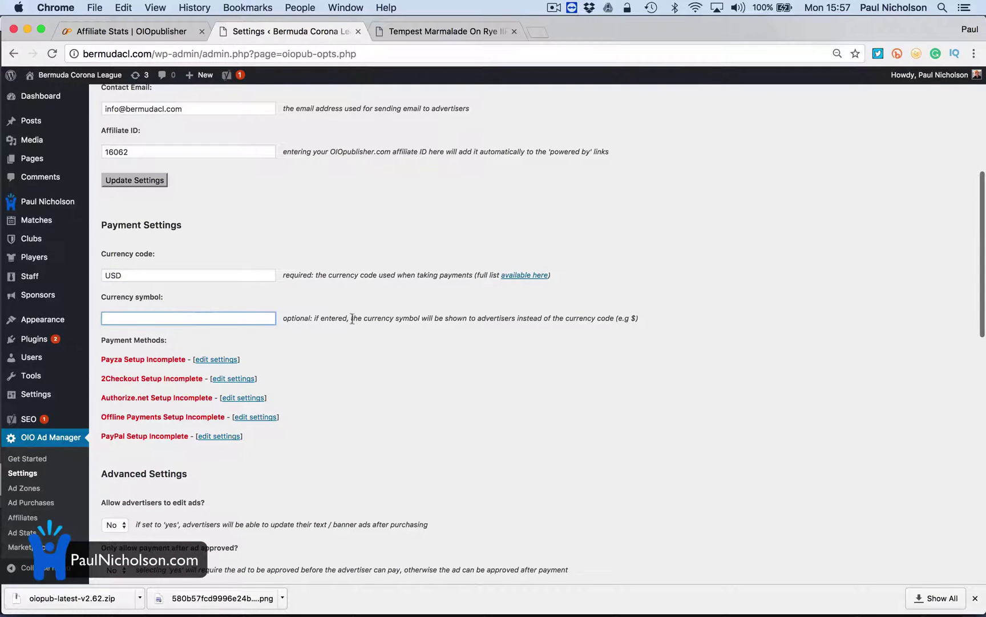
# Look over the remaining OIO settings and go to the Ad Zones page
pyautogui.scroll(-4, 297, 360)
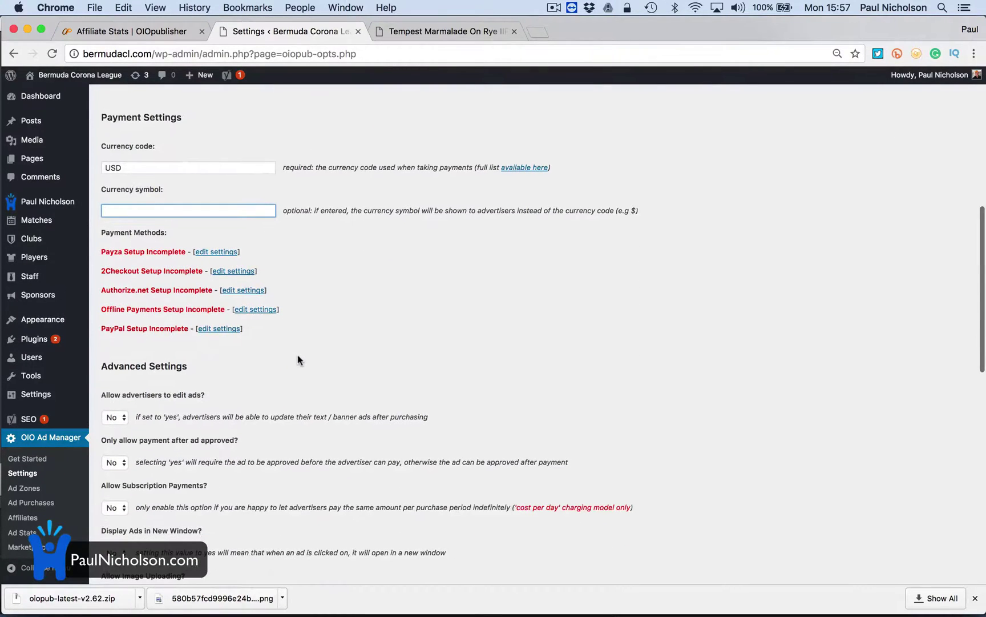
pyautogui.scroll(-4, 298, 360)
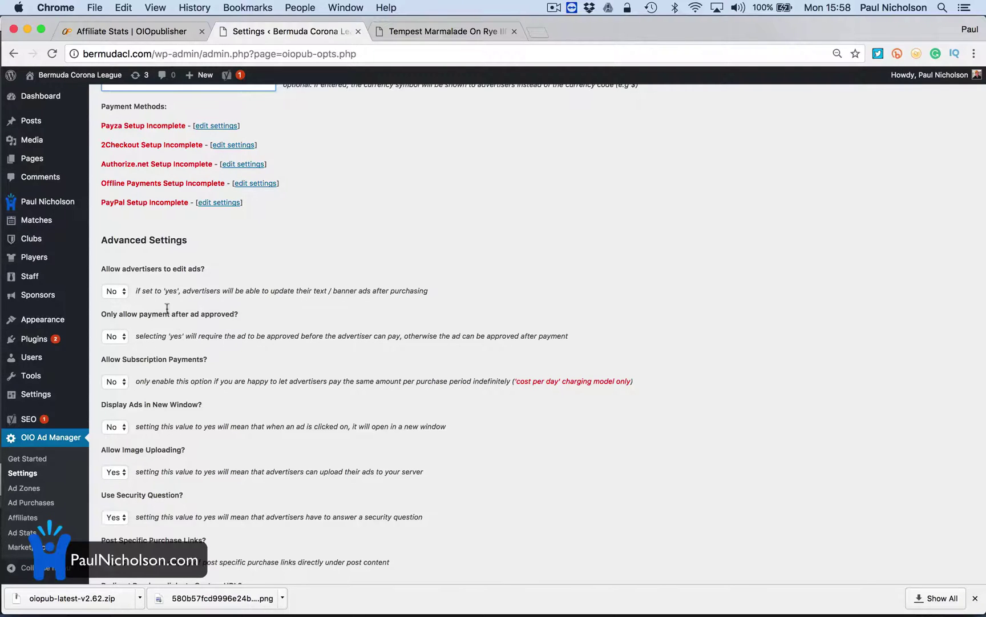
pyautogui.scroll(-1, 144, 370)
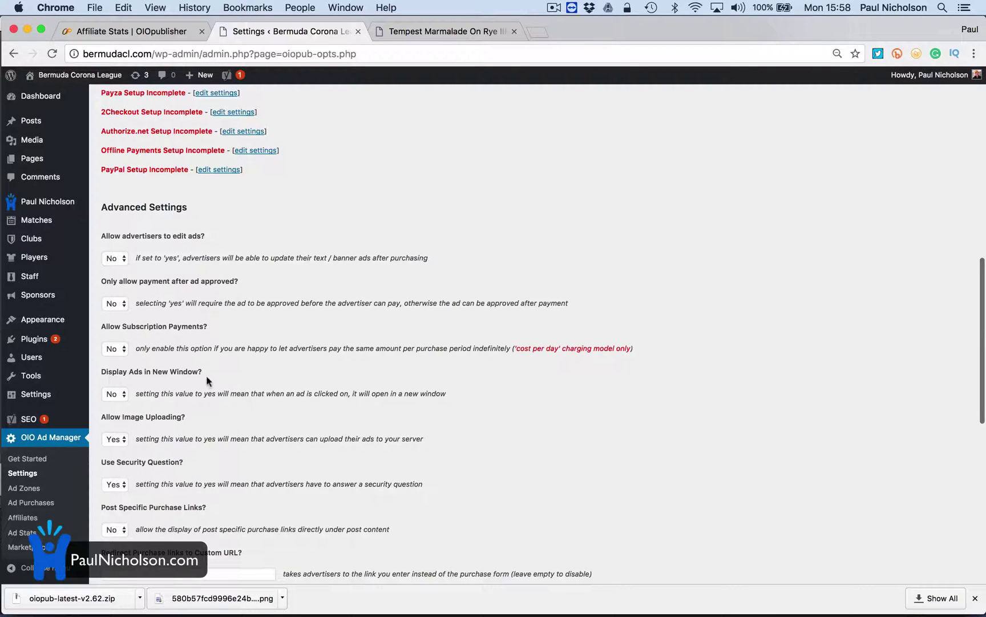
pyautogui.scroll(-5, 164, 505)
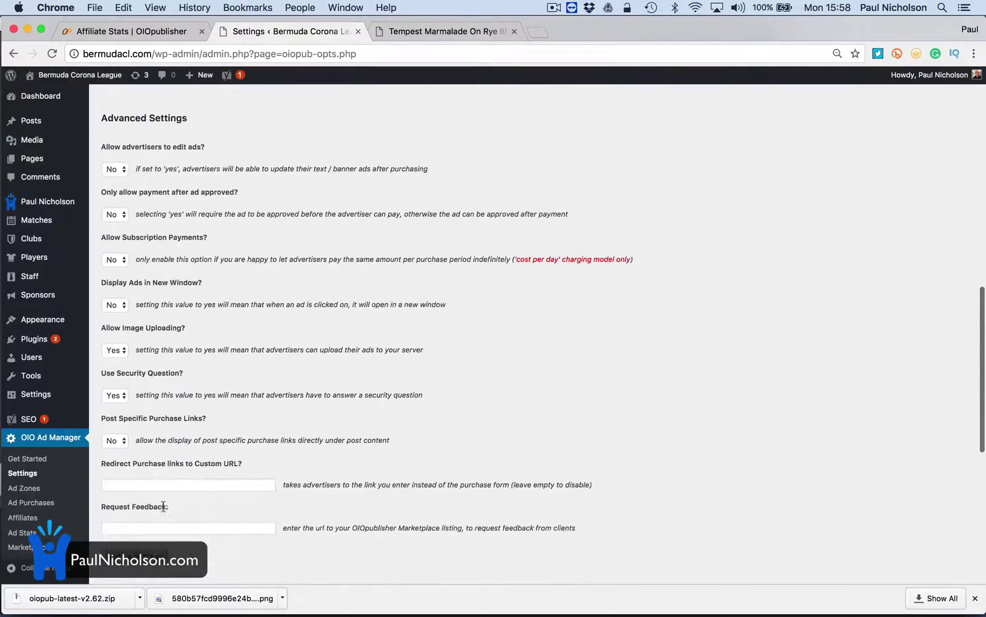
pyautogui.scroll(-8, 179, 445)
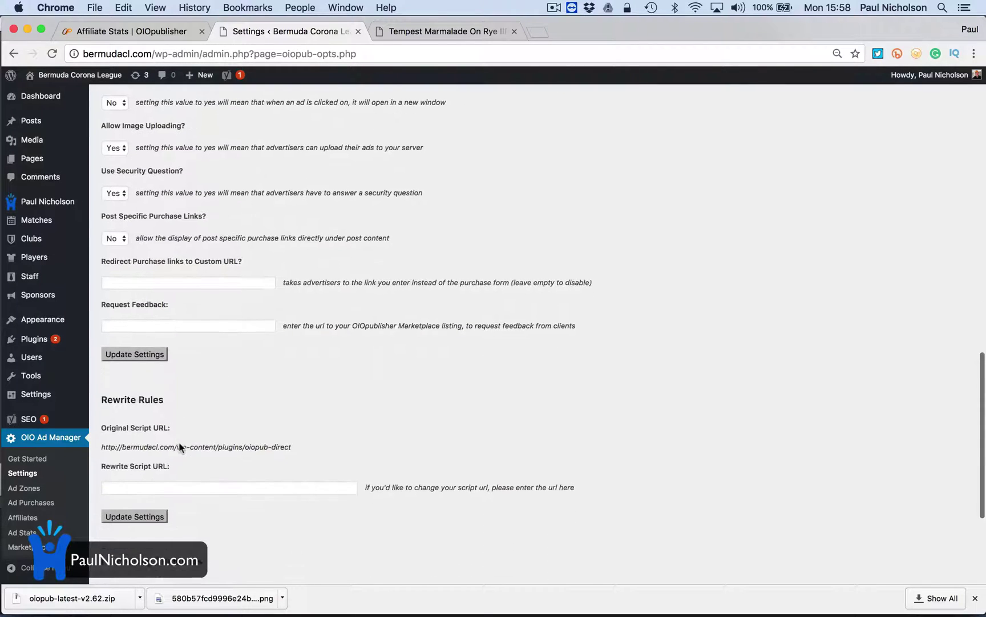
pyautogui.scroll(-3, 180, 440)
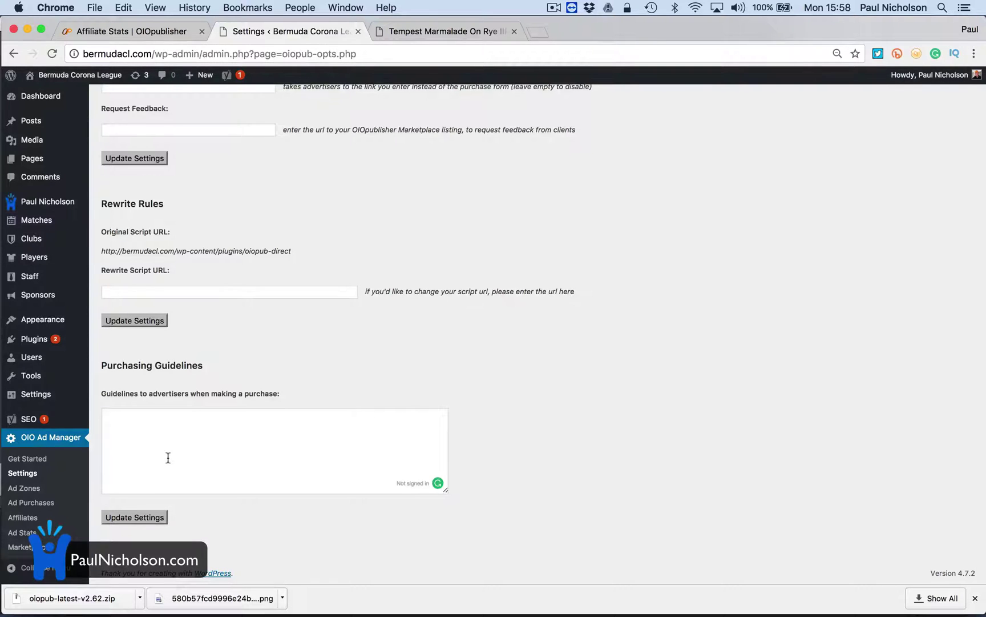
pyautogui.click(24, 488)
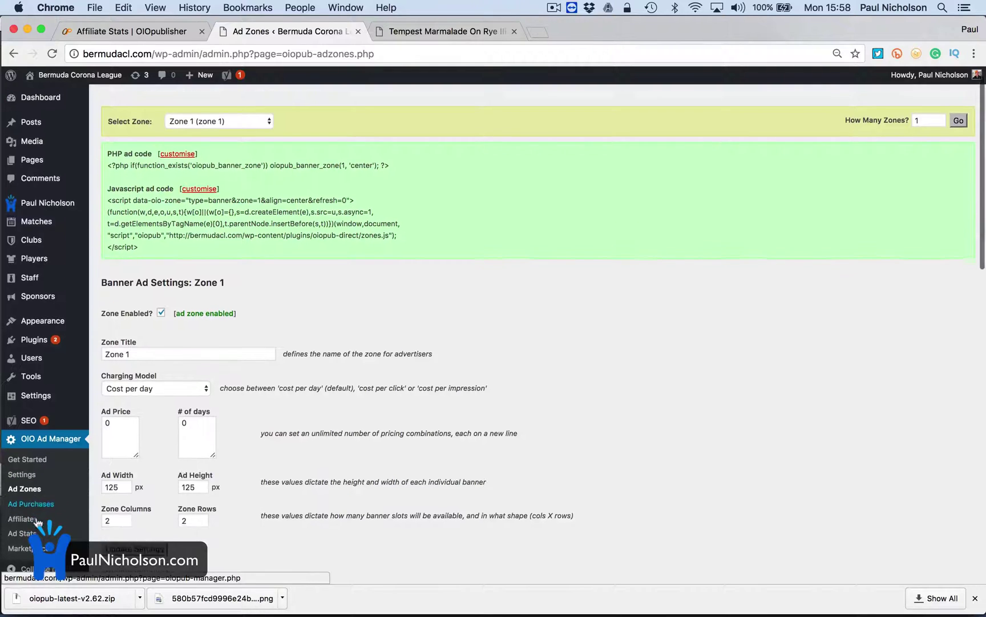
# Open the Bermuda Corona League front page in a new tab, then return to Ad Zones
pyautogui.scroll(-2, 37, 520)
pyautogui.scroll(1, 86, 494)
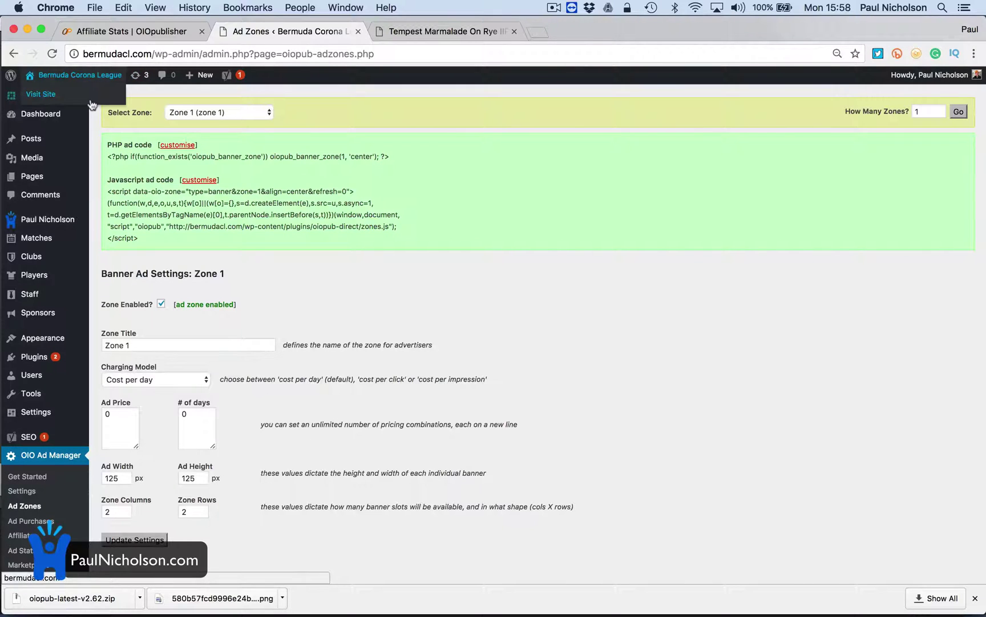
pyautogui.rightClick(91, 100)
pyautogui.click(153, 105)
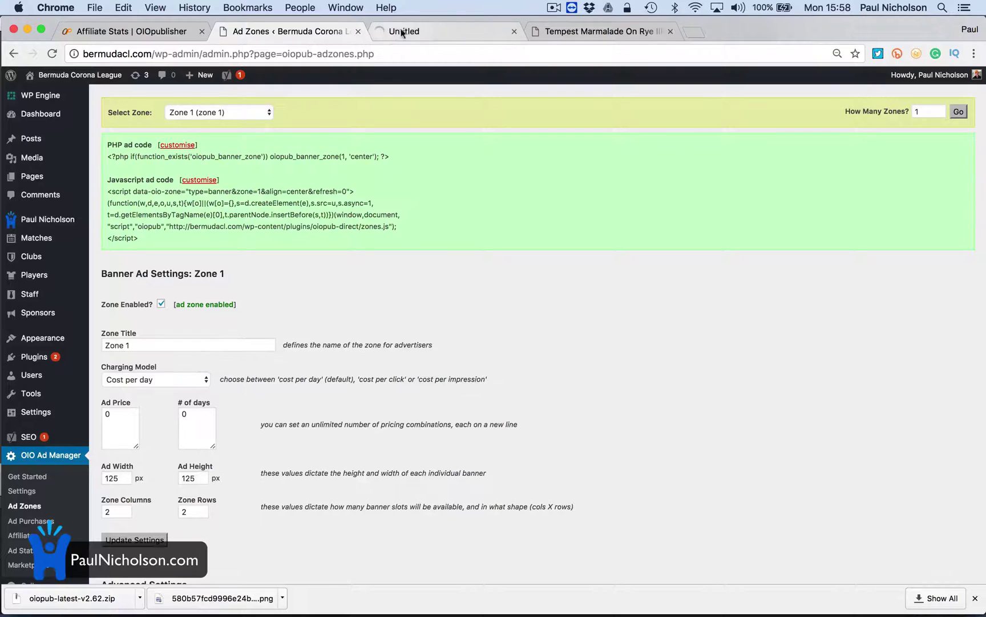
pyautogui.click(391, 31)
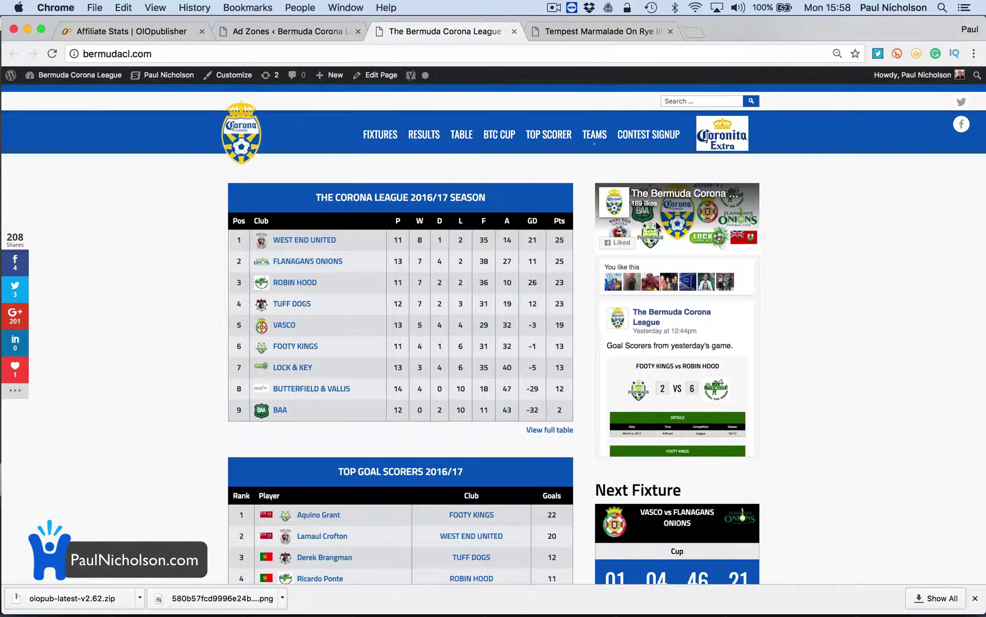
pyautogui.click(291, 32)
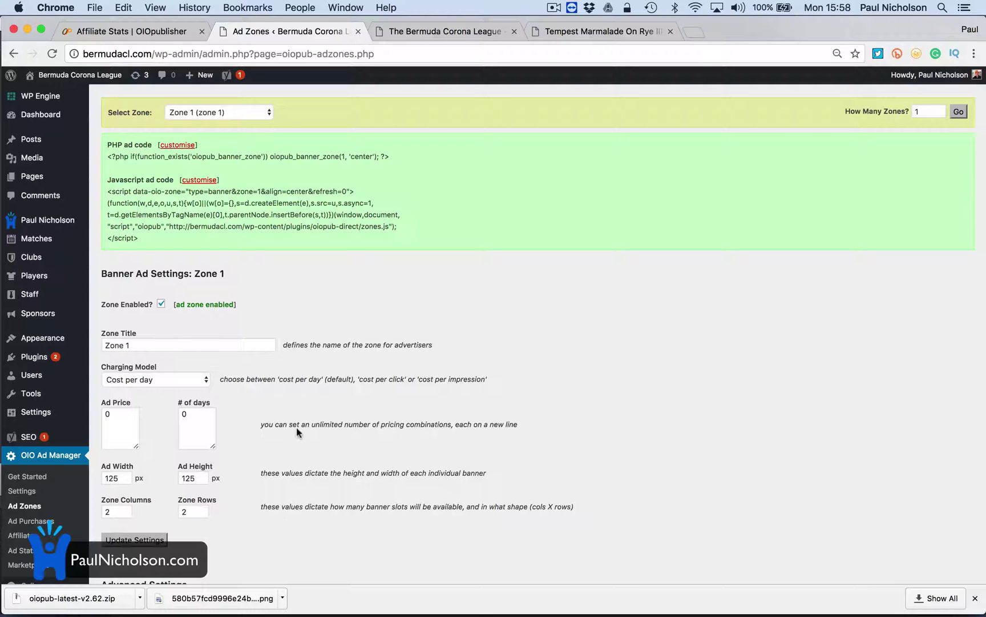
# Save Zone 1's 125 x 125 px banner settings, leaving Ad Price at 0.00
pyautogui.scroll(-10, 272, 427)
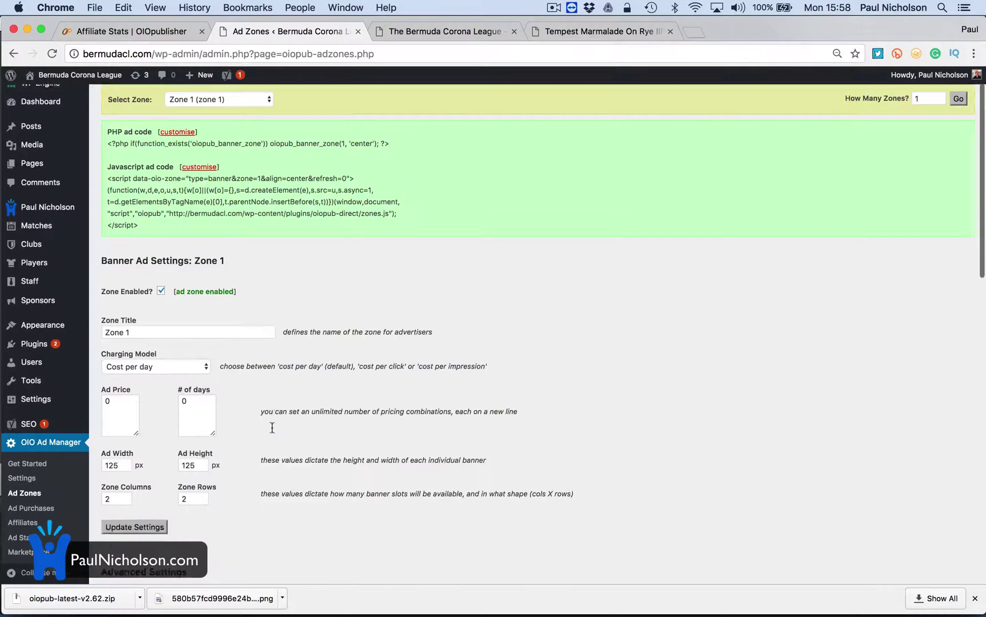
pyautogui.scroll(-3, 272, 427)
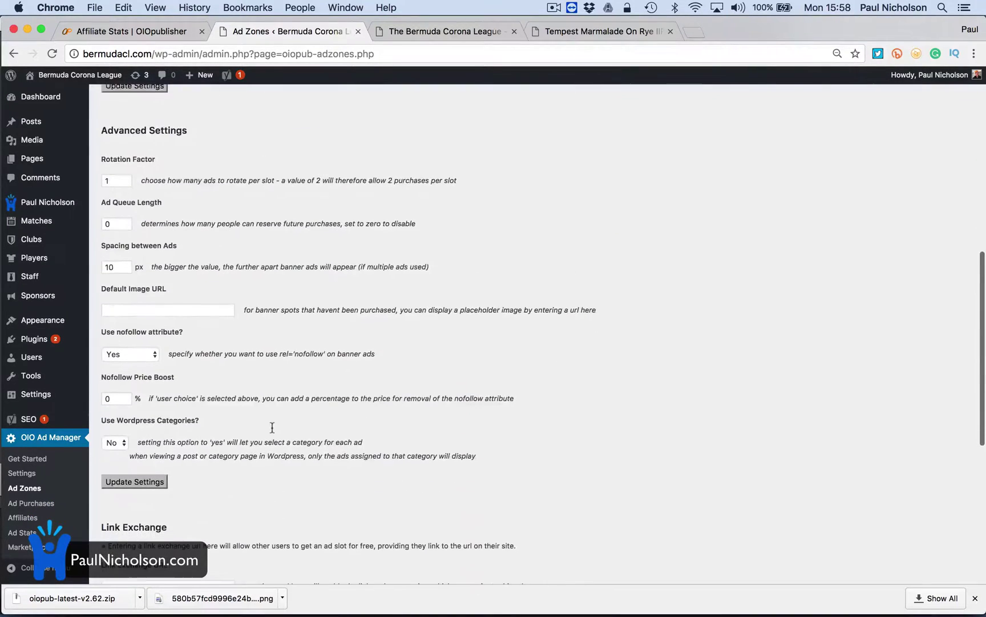
pyautogui.scroll(10, 272, 428)
pyautogui.scroll(2, 272, 427)
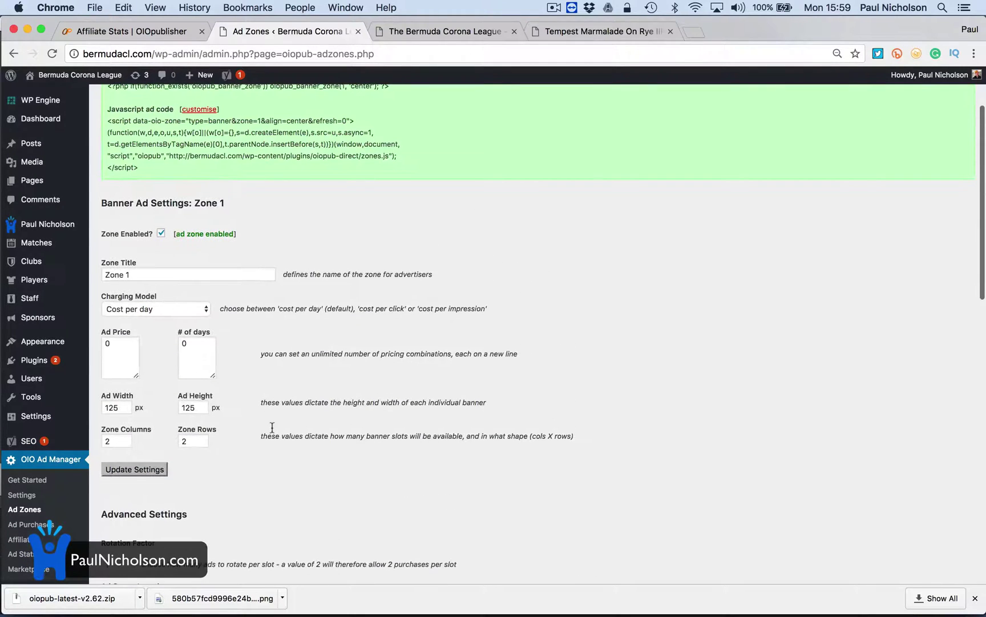
pyautogui.click(150, 469)
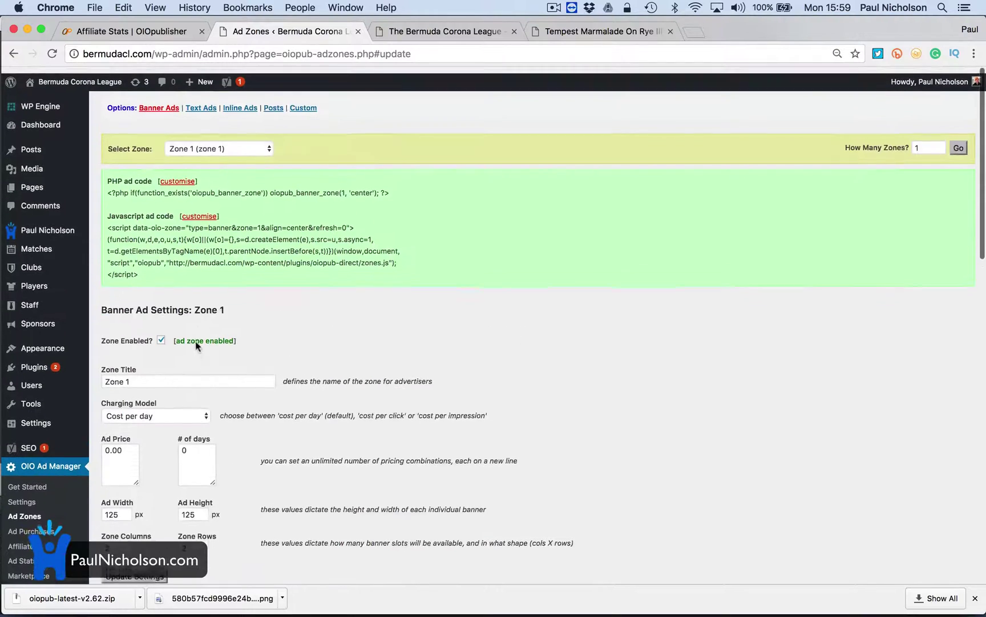
# Copy the Zone 1 Javascript ad code and open the Customizer's Sidebar widget list
pyautogui.moveTo(145, 261); pyautogui.dragTo(101, 217)
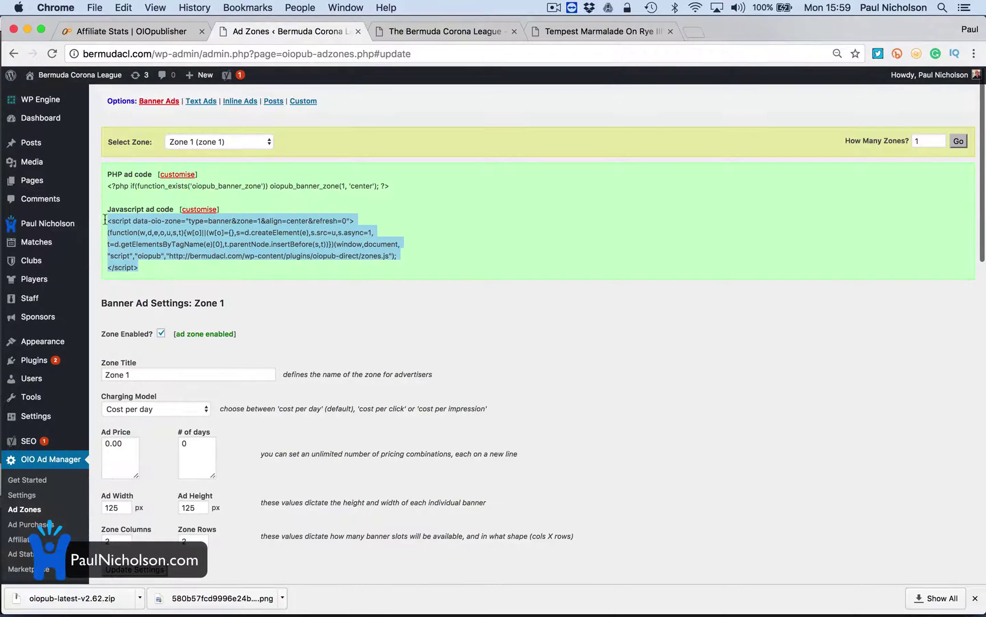
pyautogui.press('super+c')
pyautogui.click(394, 30)
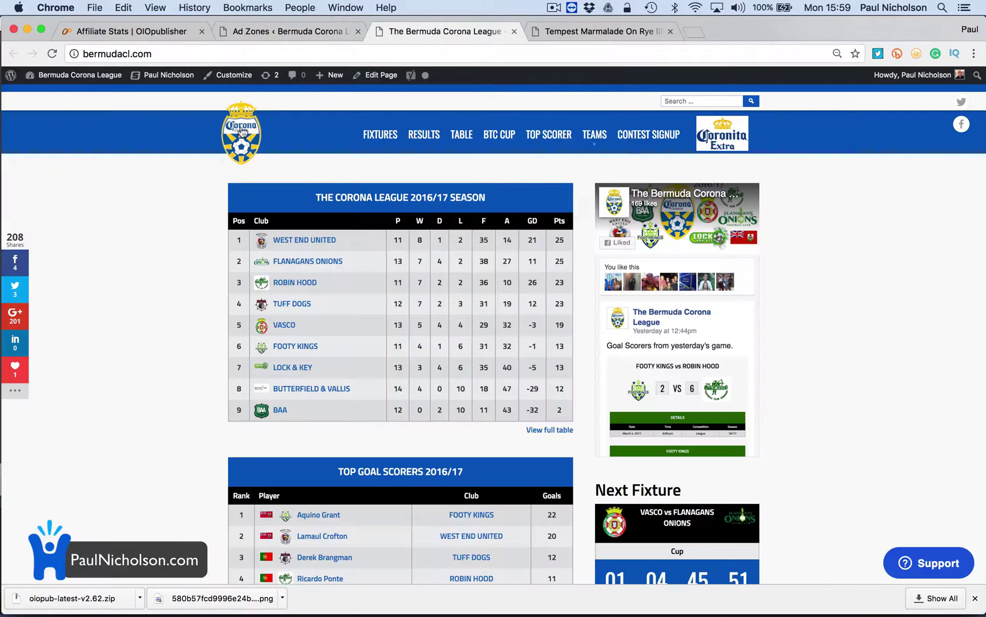
pyautogui.click(206, 77)
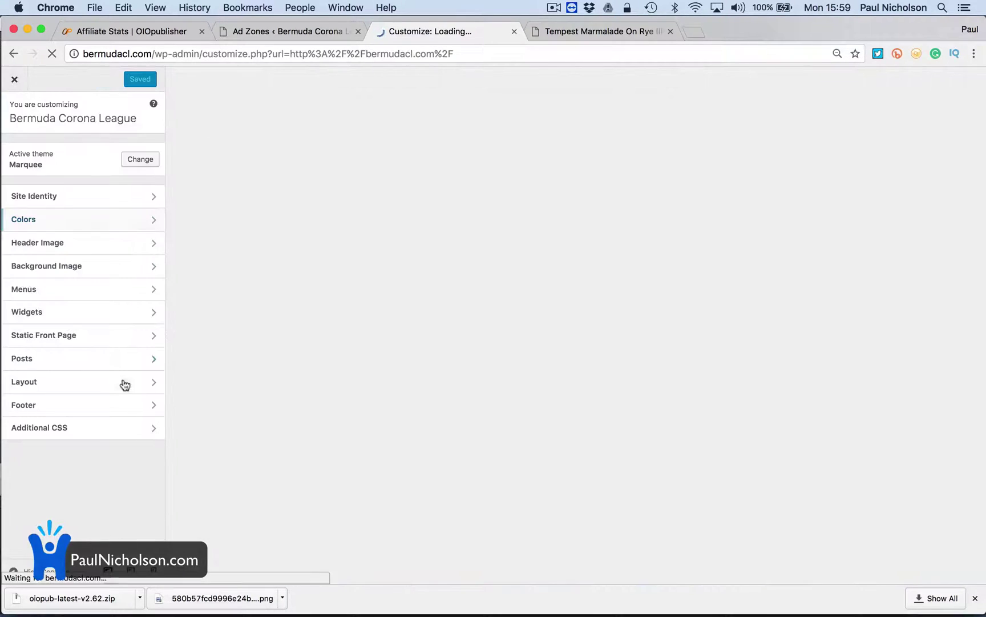
pyautogui.click(125, 313)
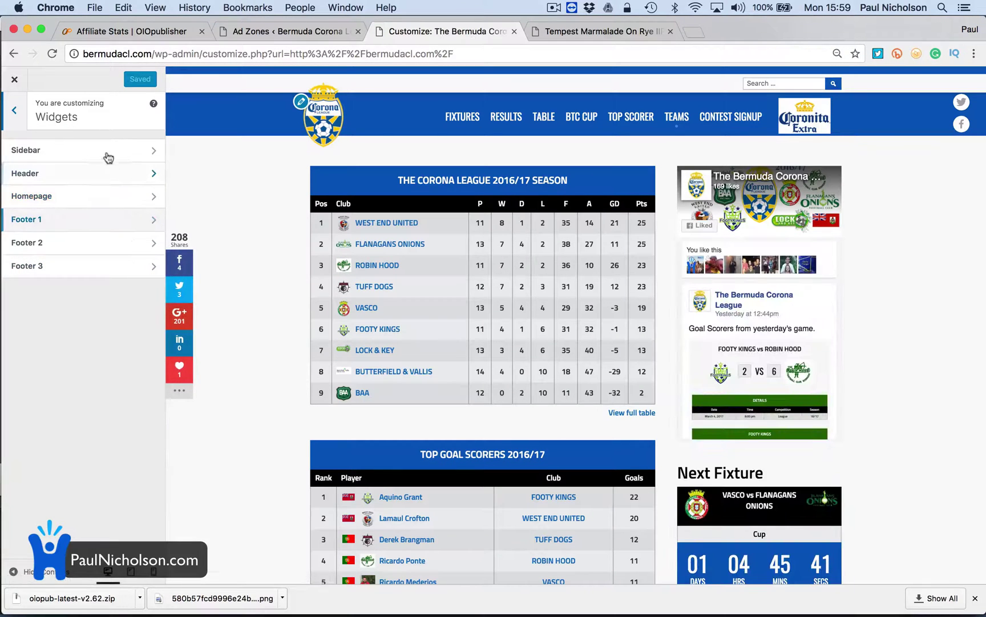
pyautogui.click(109, 154)
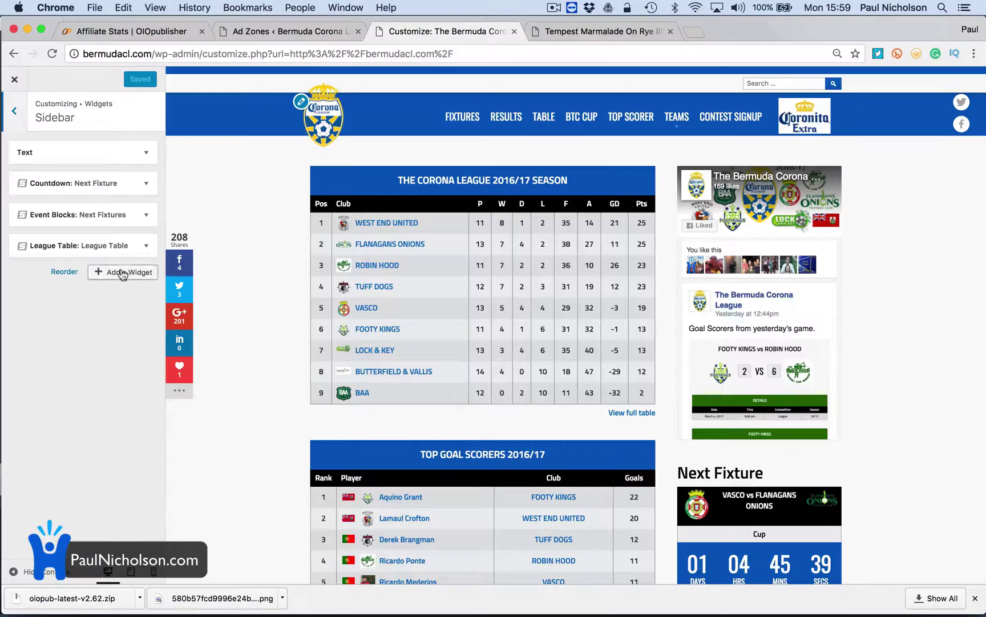
# Add a Text widget and move it to the top of the Sidebar
pyautogui.click(122, 273)
pyautogui.scroll(-15, 211, 378)
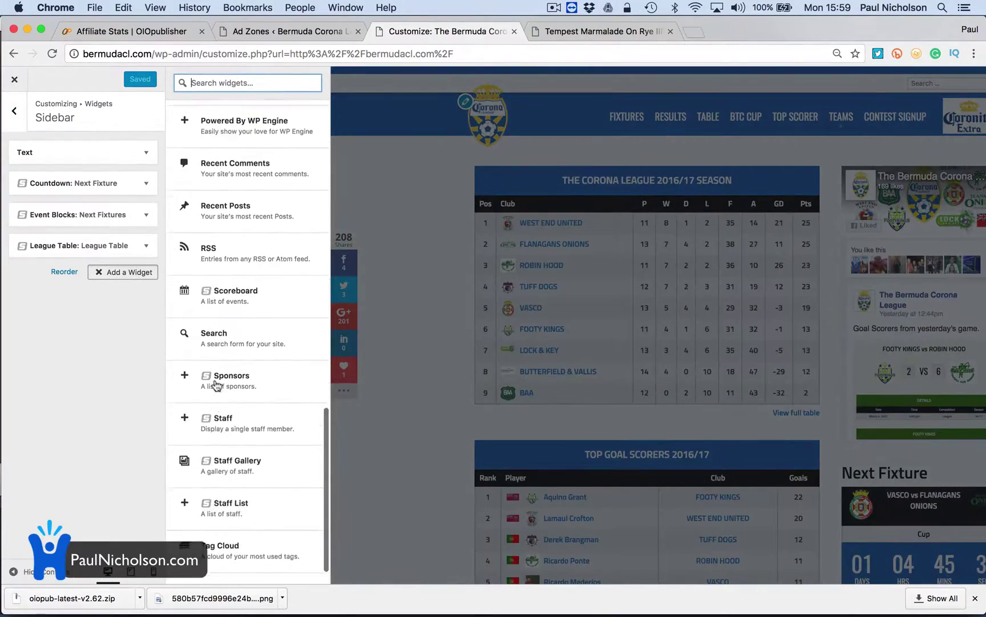
pyautogui.click(209, 547)
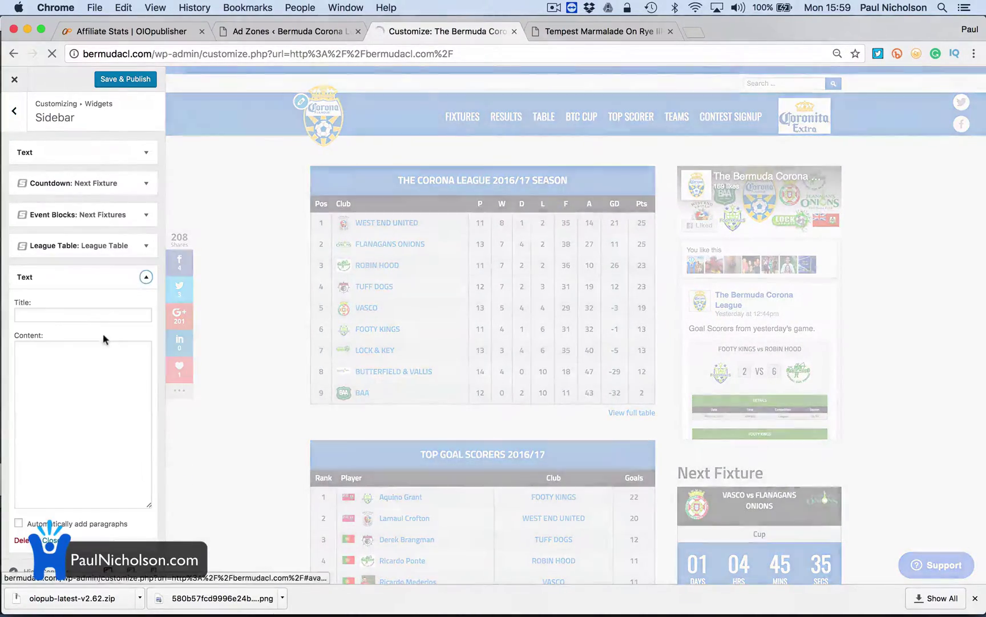
pyautogui.moveTo(70, 271); pyautogui.dragTo(73, 150)
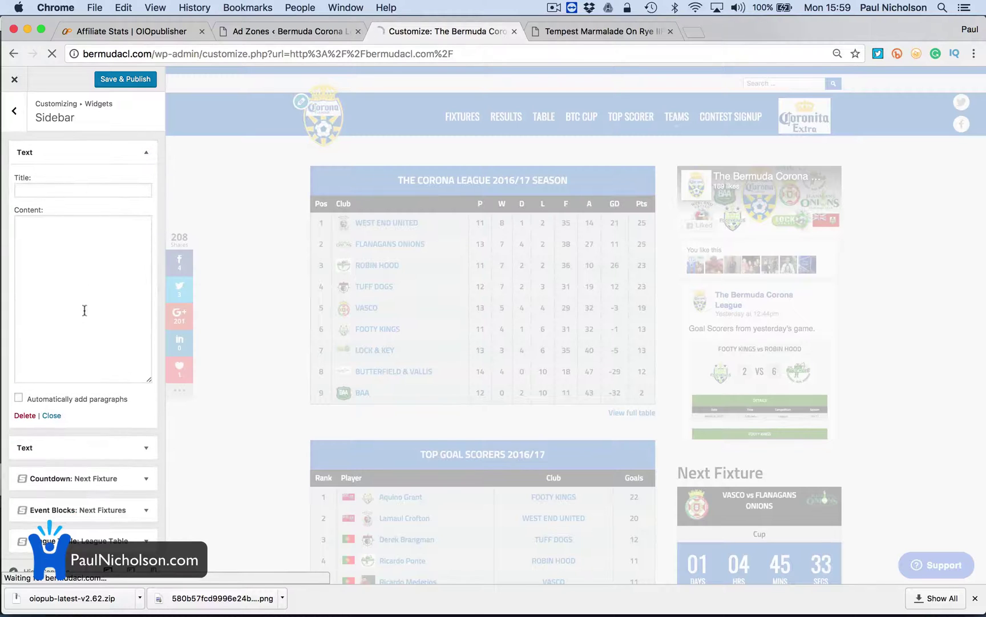
# Add an OIO Ad Zone widget, move it to the Sidebar's top, and publish
pyautogui.scroll(-2, 100, 424)
pyautogui.click(123, 537)
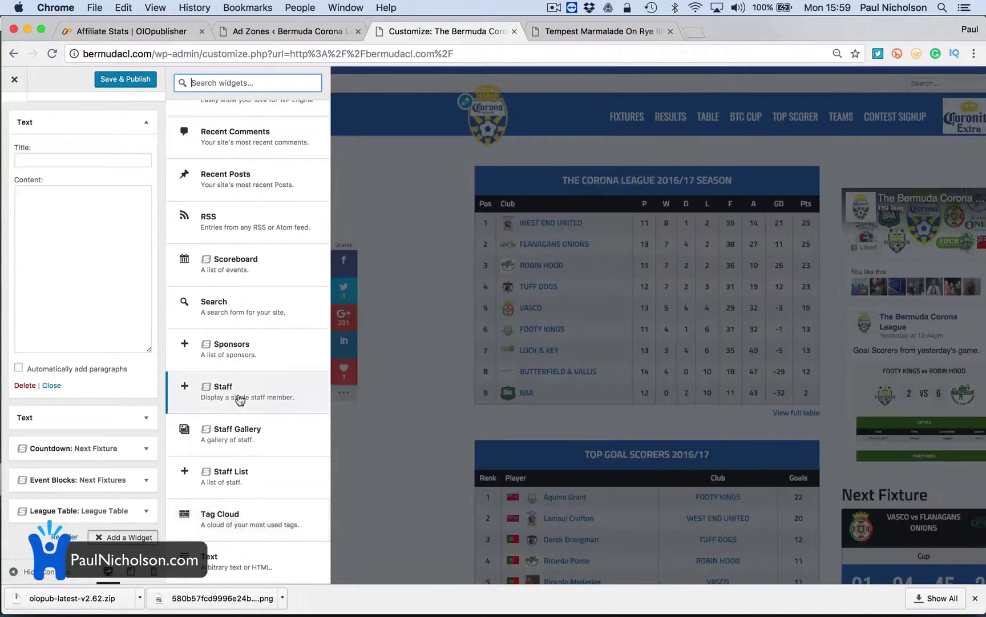
pyautogui.scroll(10, 240, 400)
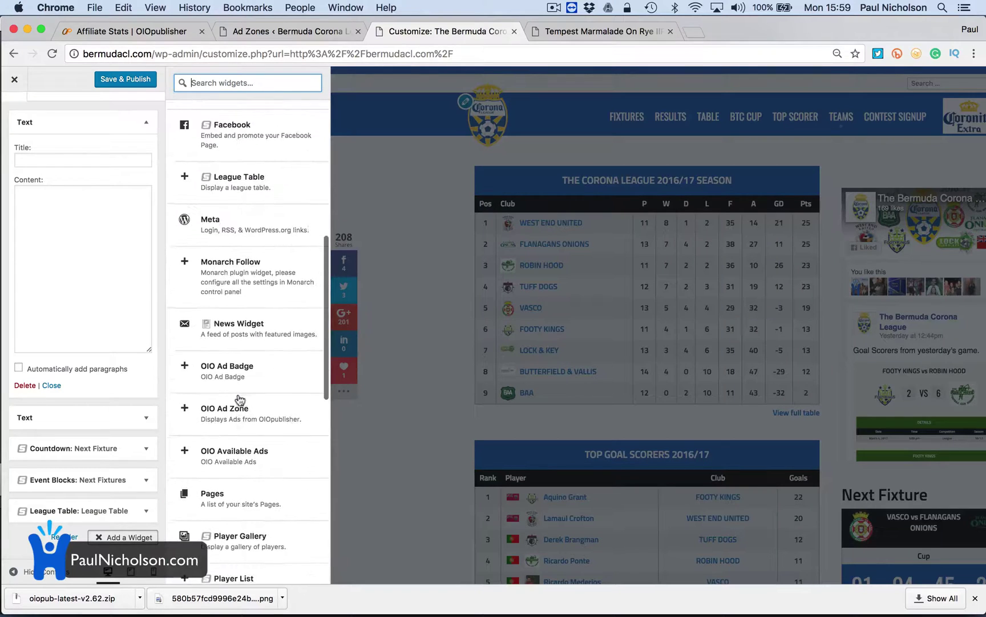
pyautogui.scroll(1, 240, 399)
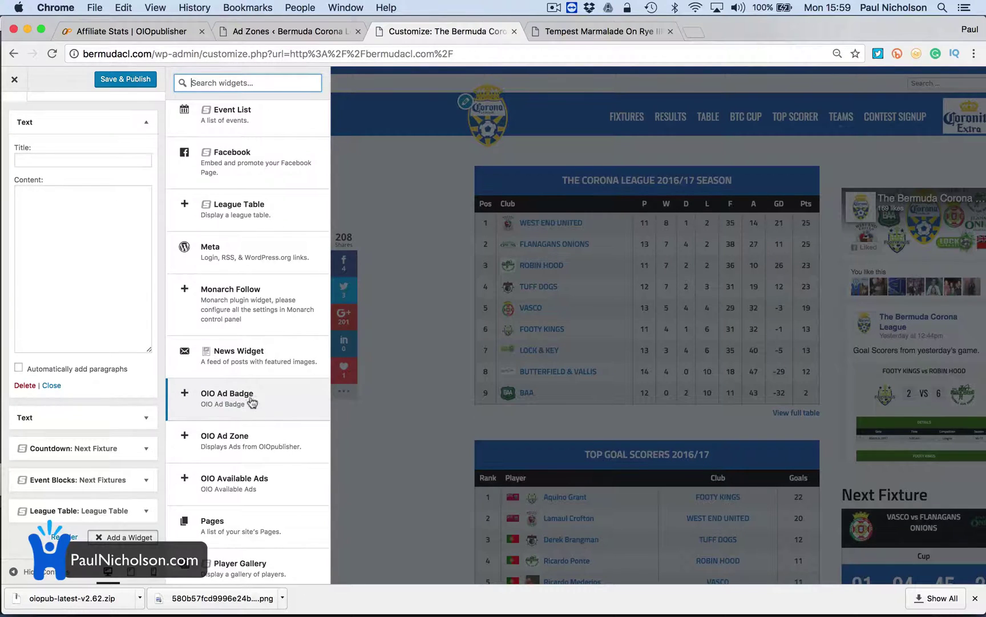
pyautogui.click(242, 446)
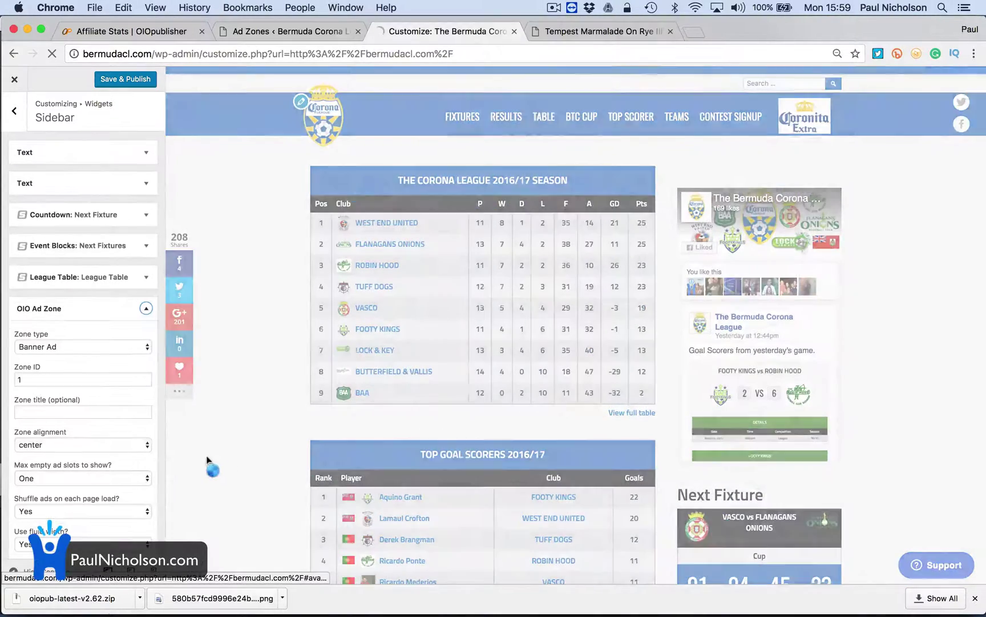
pyautogui.moveTo(114, 307); pyautogui.dragTo(92, 239)
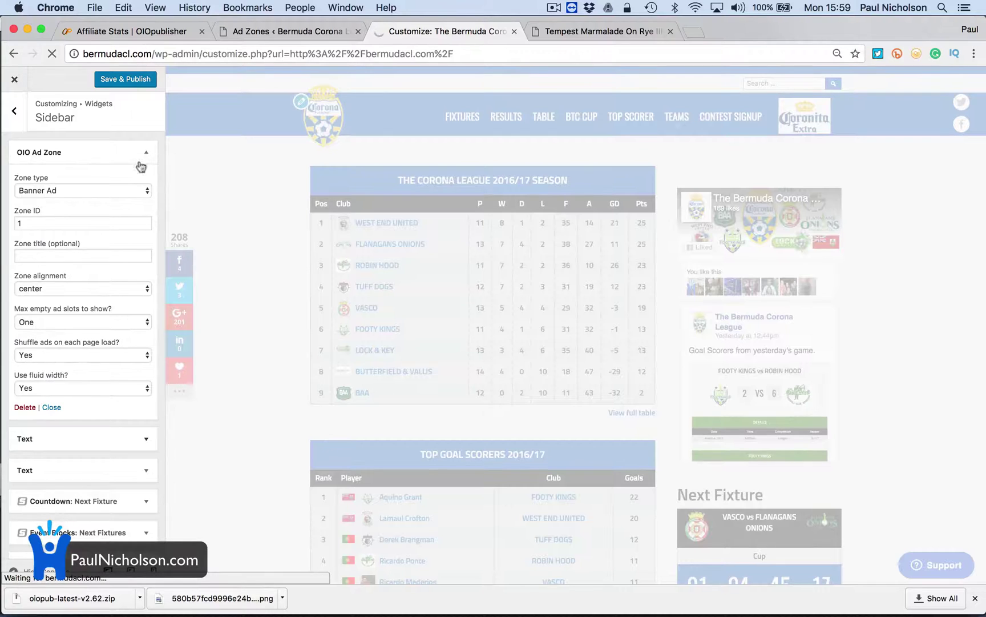
pyautogui.click(129, 81)
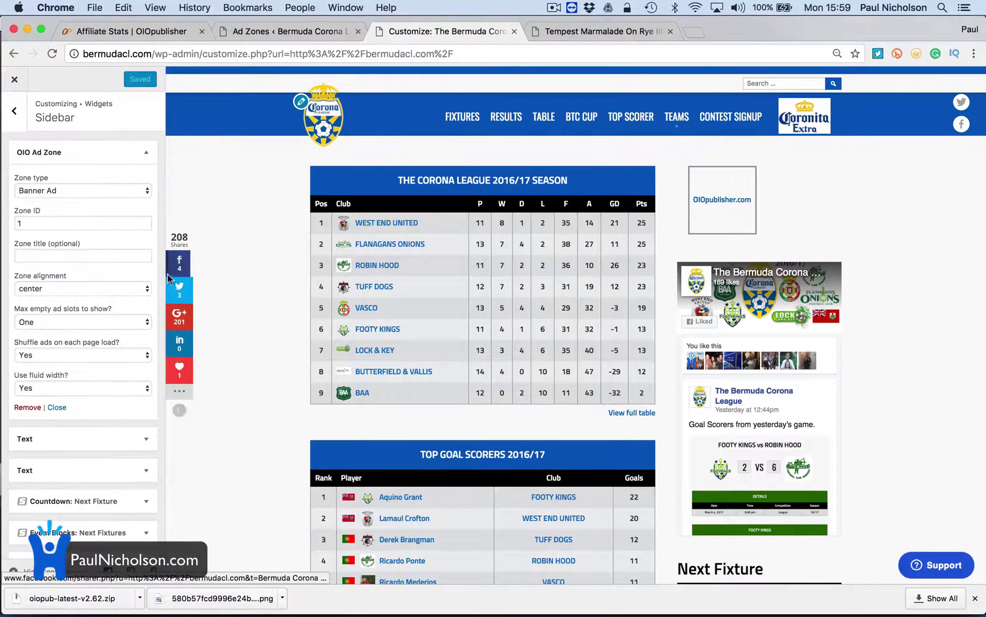
# Paste the Zone 1 ad script into the Text widget and publish, then remove that Text widget
pyautogui.click(62, 440)
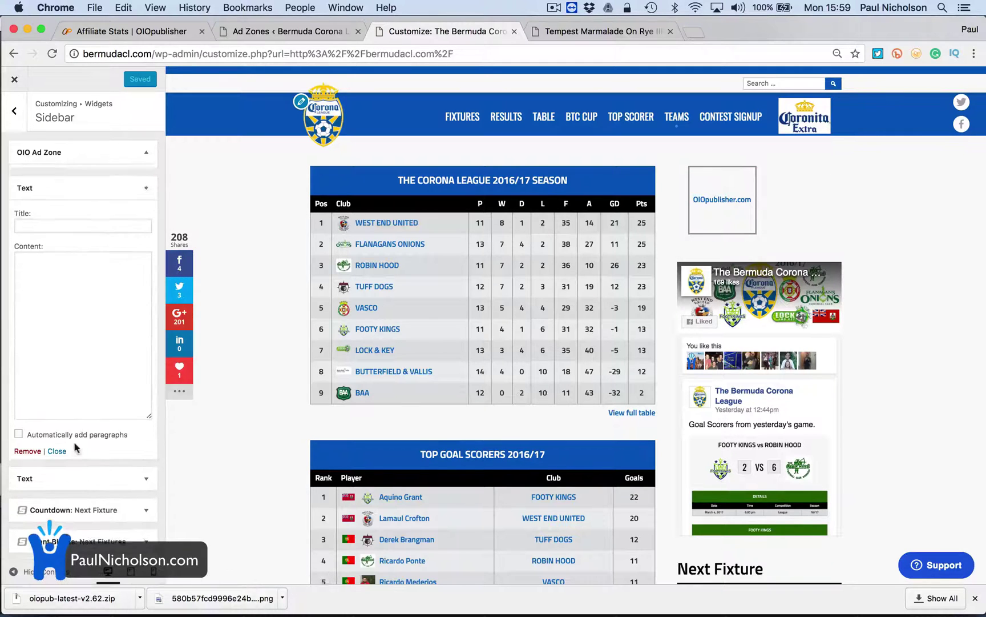
pyautogui.click(73, 317)
pyautogui.press('super+v')
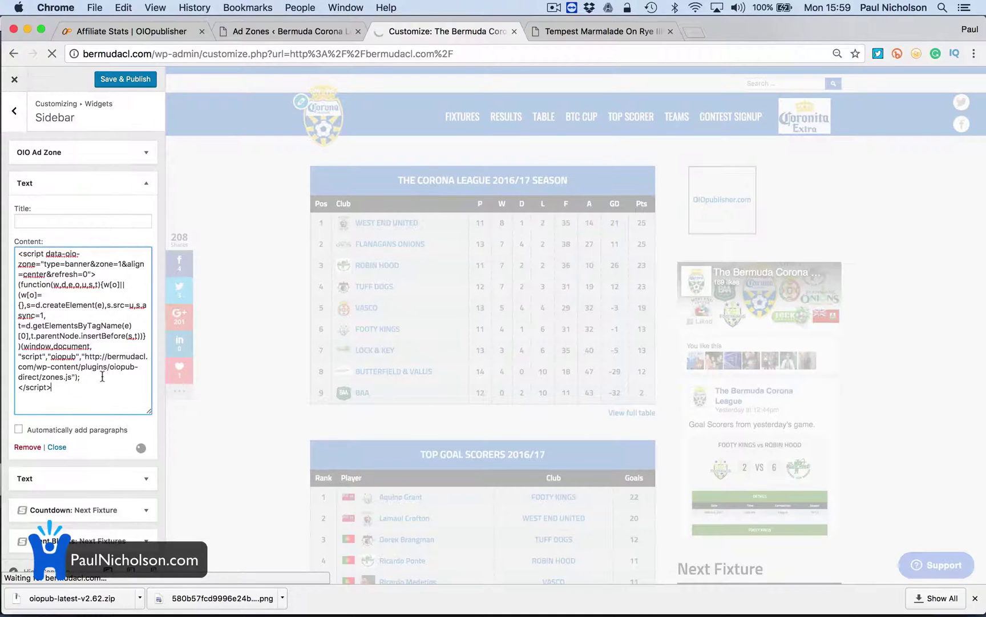
pyautogui.click(132, 80)
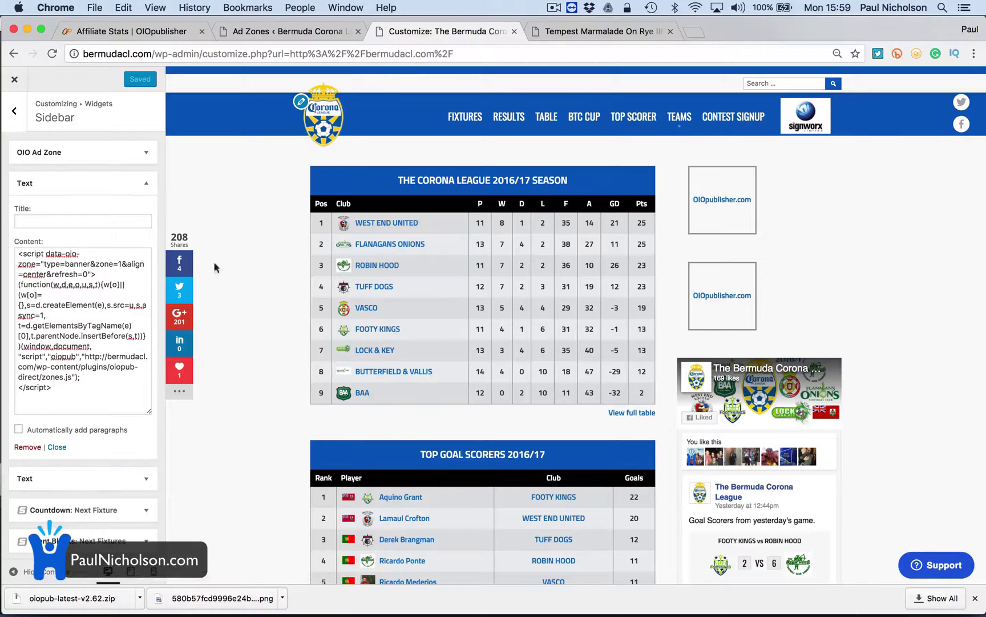
pyautogui.click(27, 446)
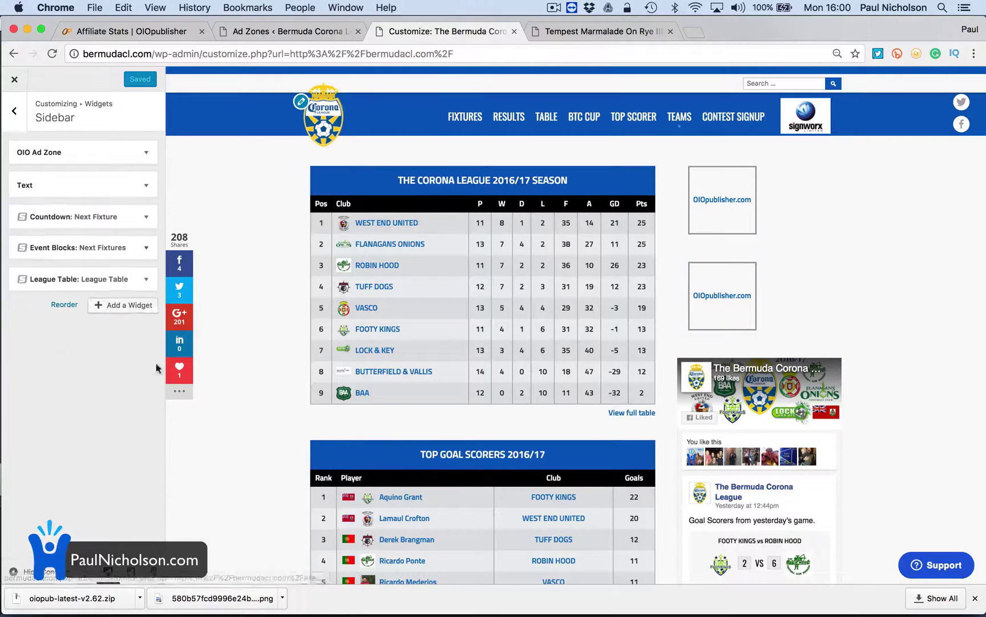
pyautogui.click(111, 152)
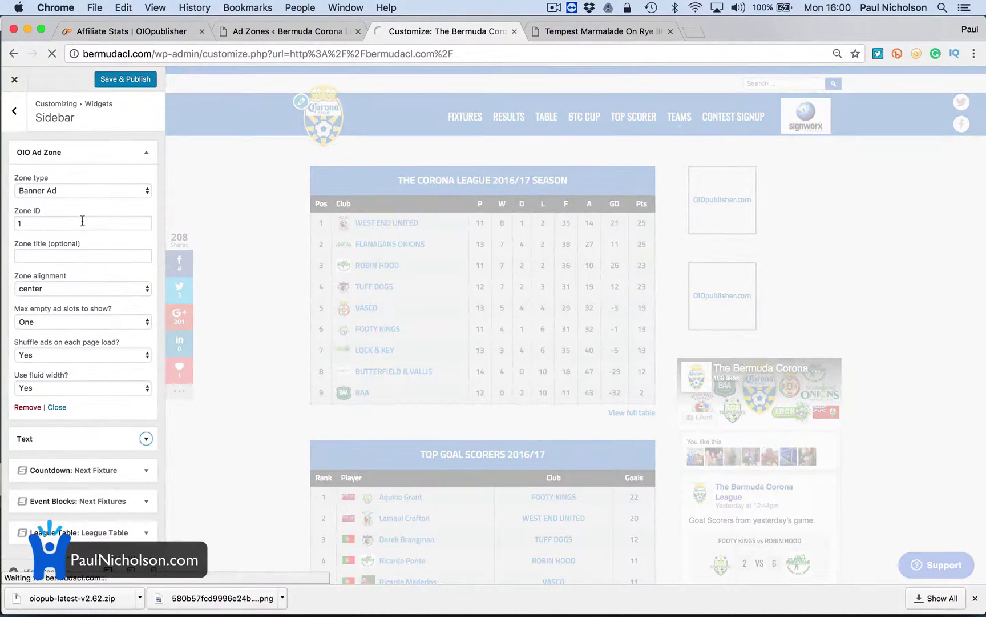
# Set the OIO Ad Zone to show All empty slots, title it 'Our Sponsors', and publish
pyautogui.click(84, 323)
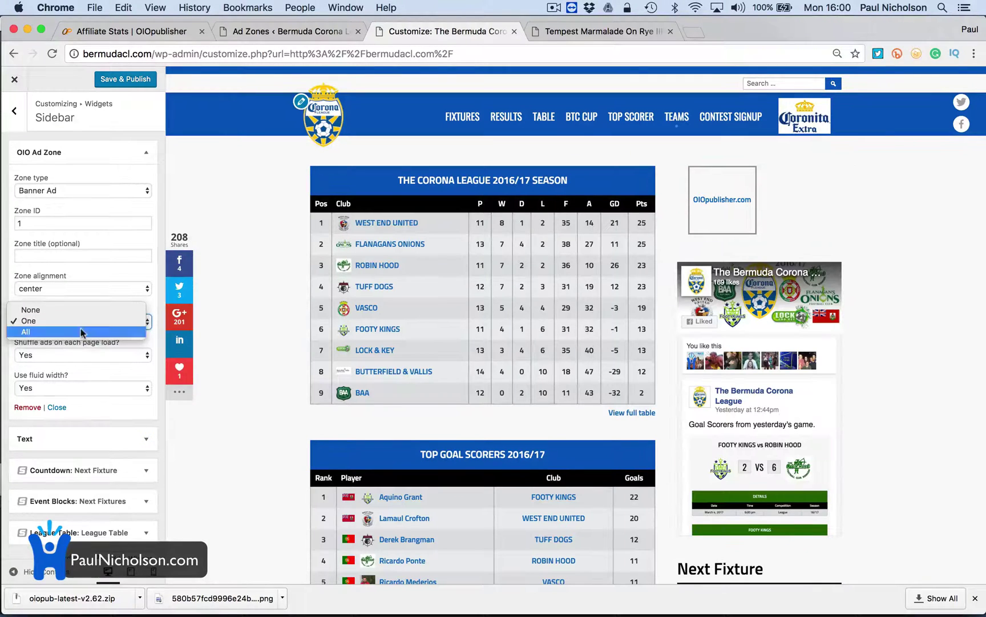
pyautogui.click(81, 332)
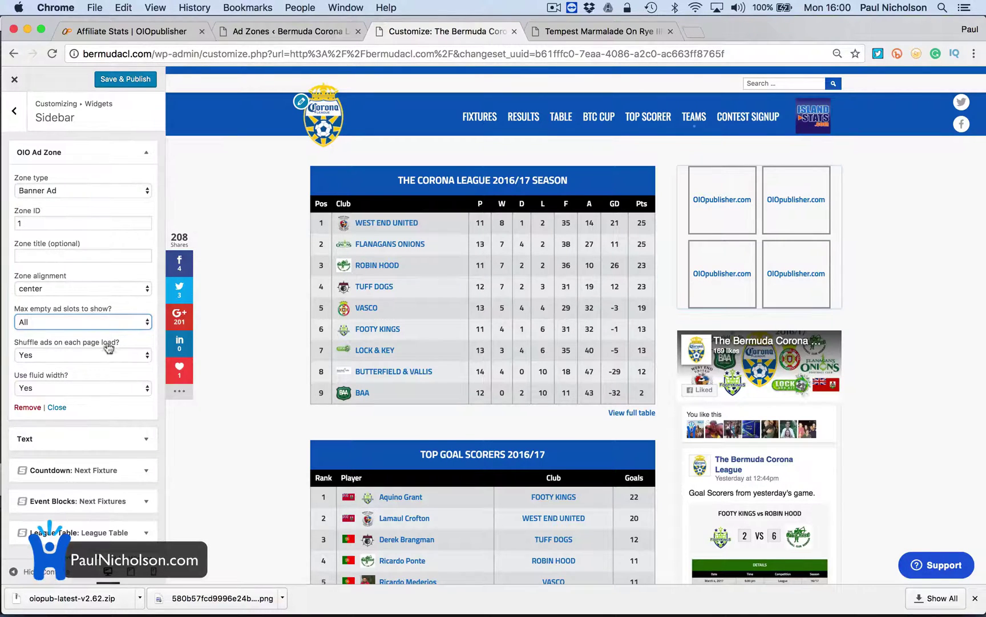
pyautogui.click(72, 254)
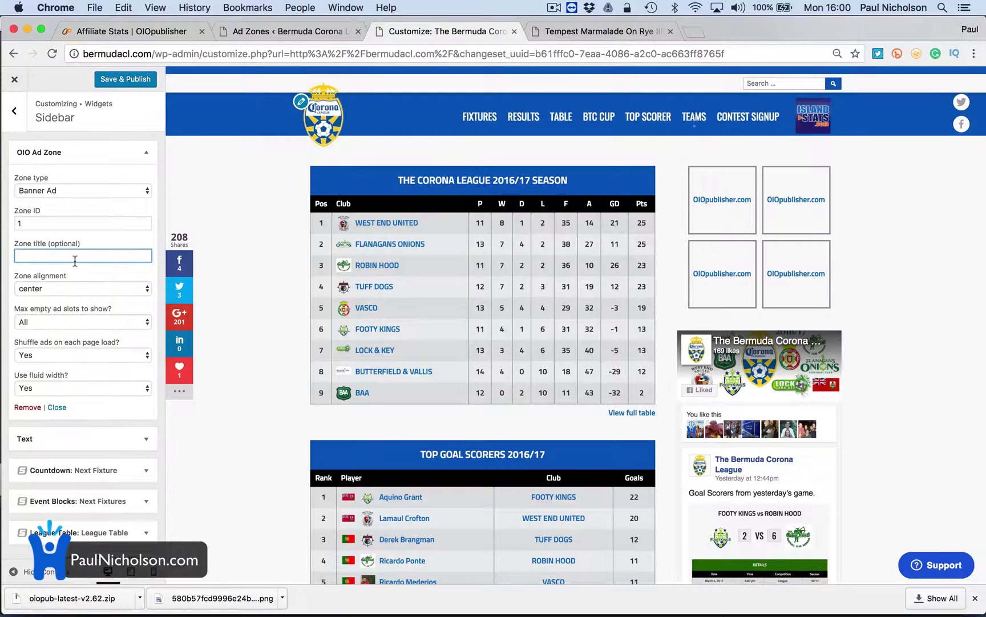
pyautogui.write('Sidebar')
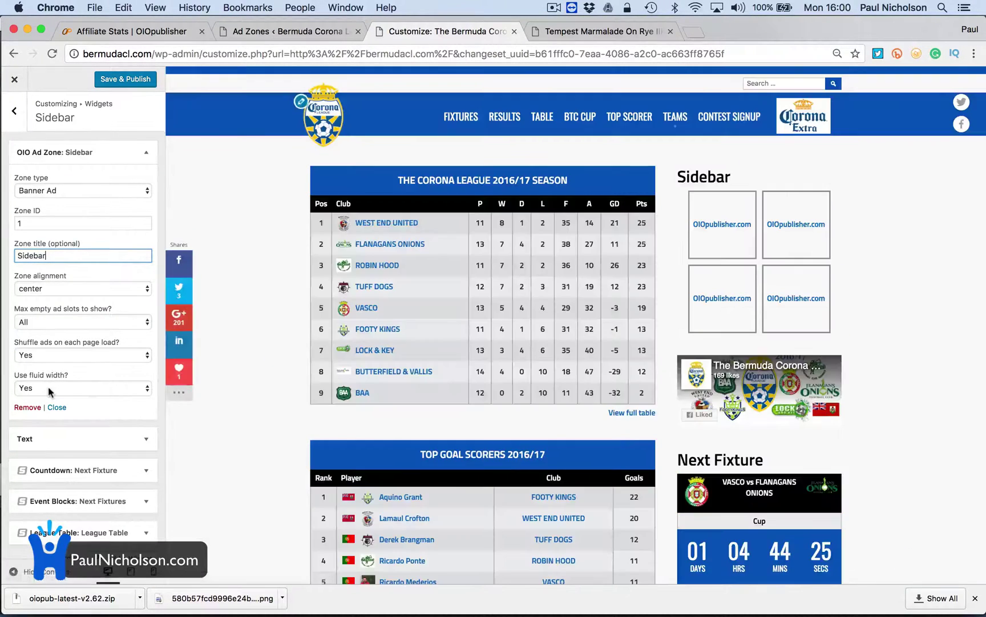
pyautogui.doubleClick(70, 251)
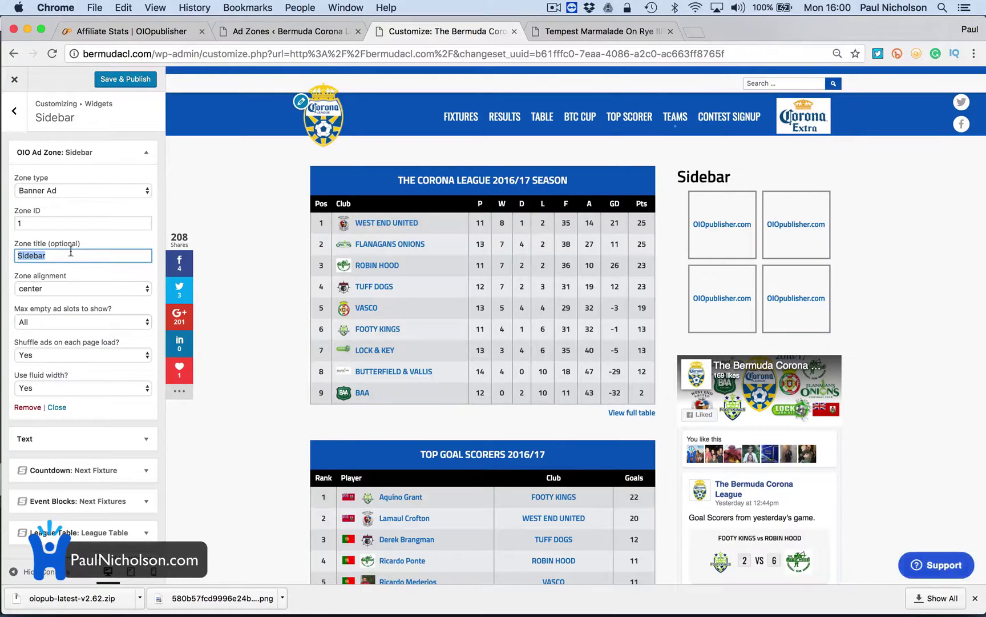
pyautogui.write('Our Spons')
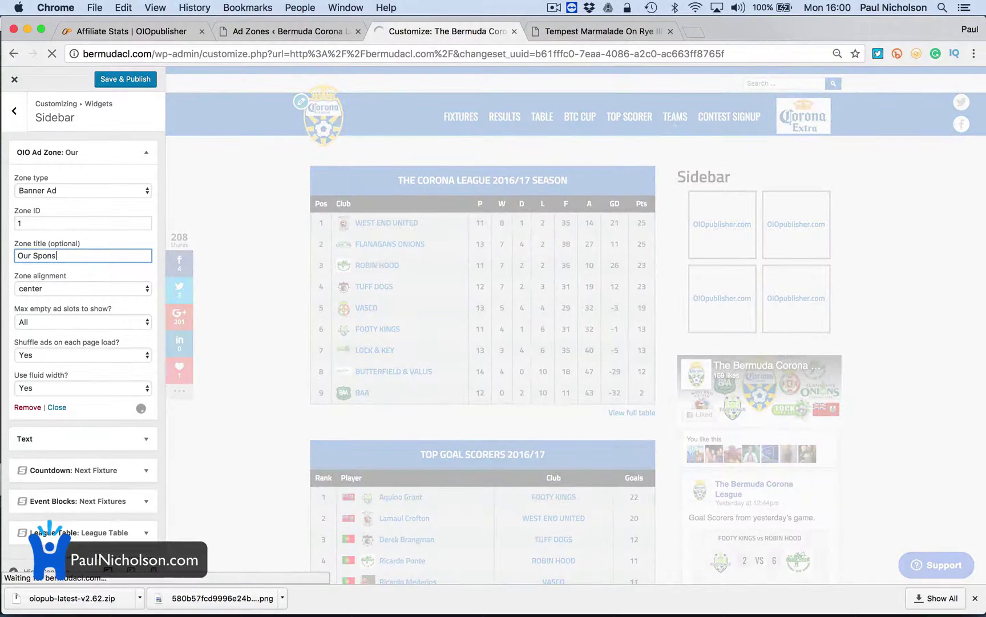
pyautogui.write('ores')
pyautogui.press('BackSpace')
pyautogui.press('BackSpace')
pyautogui.write('s')
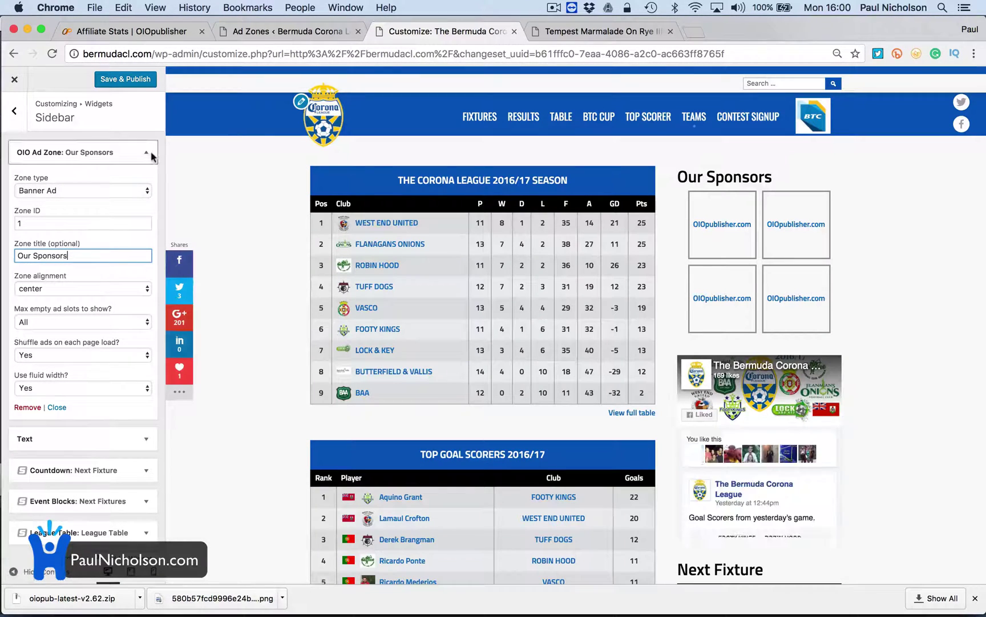
pyautogui.click(139, 83)
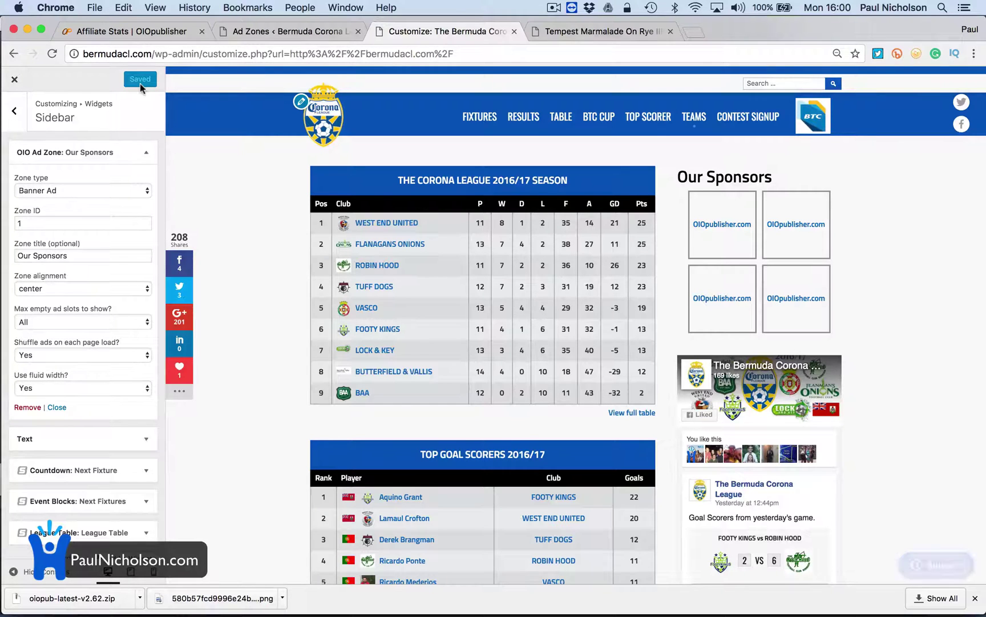
pyautogui.click(263, 32)
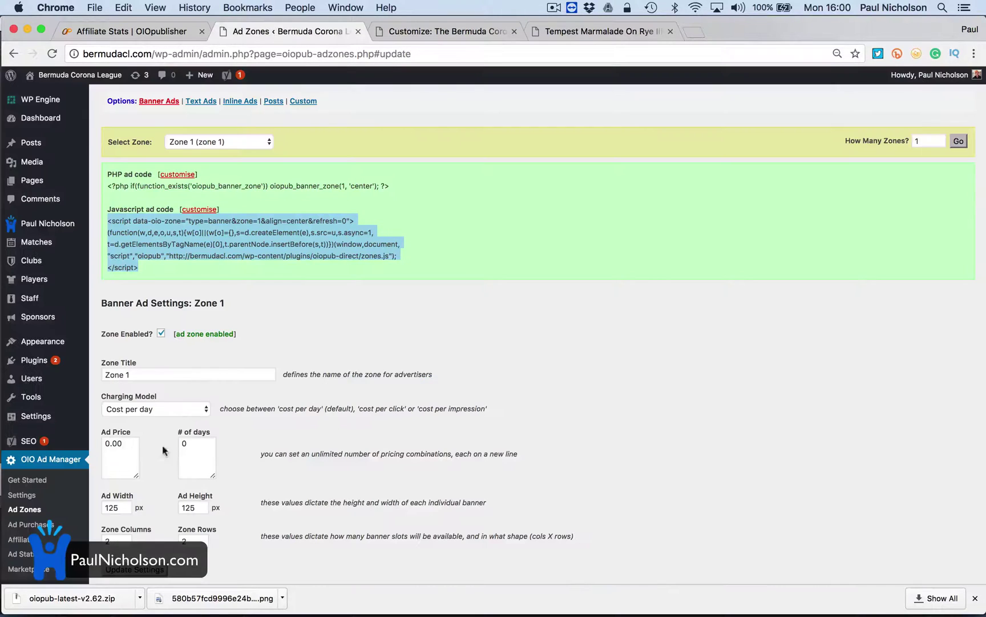
# Set banner Zone 1 to 1 column with 250 px ad width and update settings
pyautogui.scroll(-2, 137, 480)
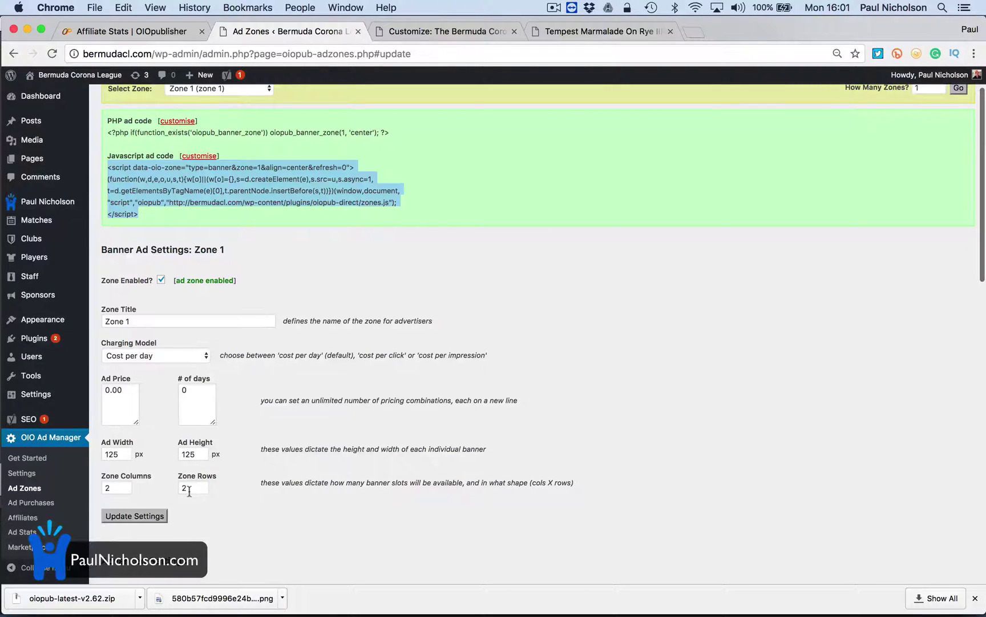
pyautogui.doubleClick(118, 488)
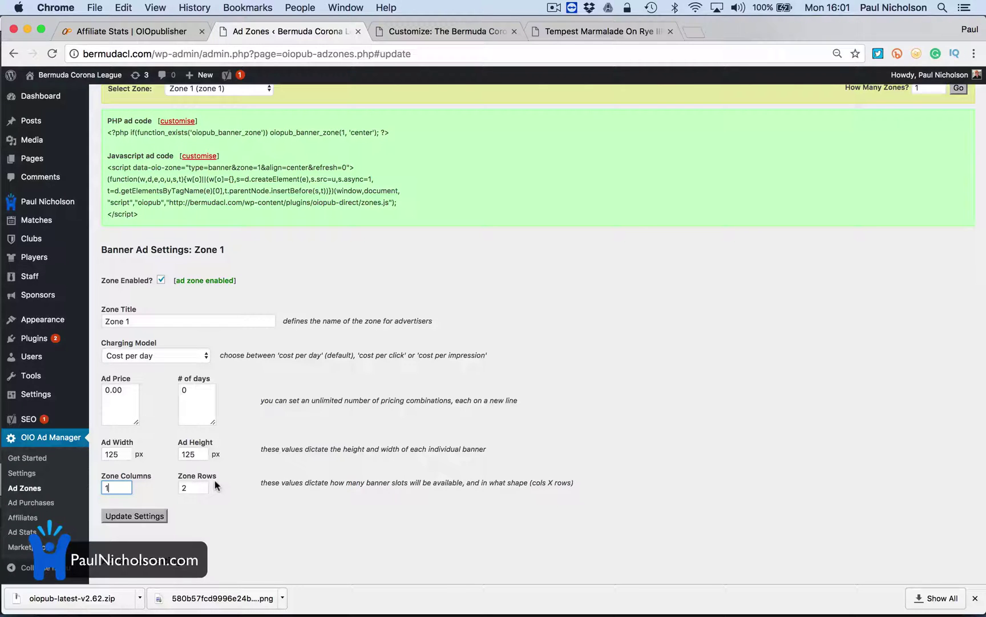
pyautogui.doubleClick(122, 456)
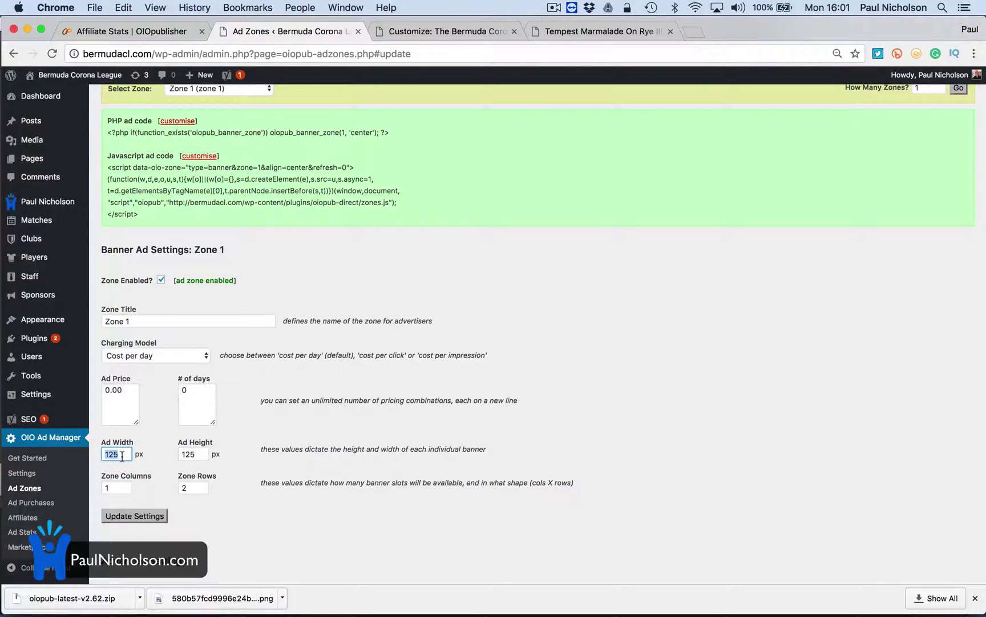
pyautogui.click(141, 517)
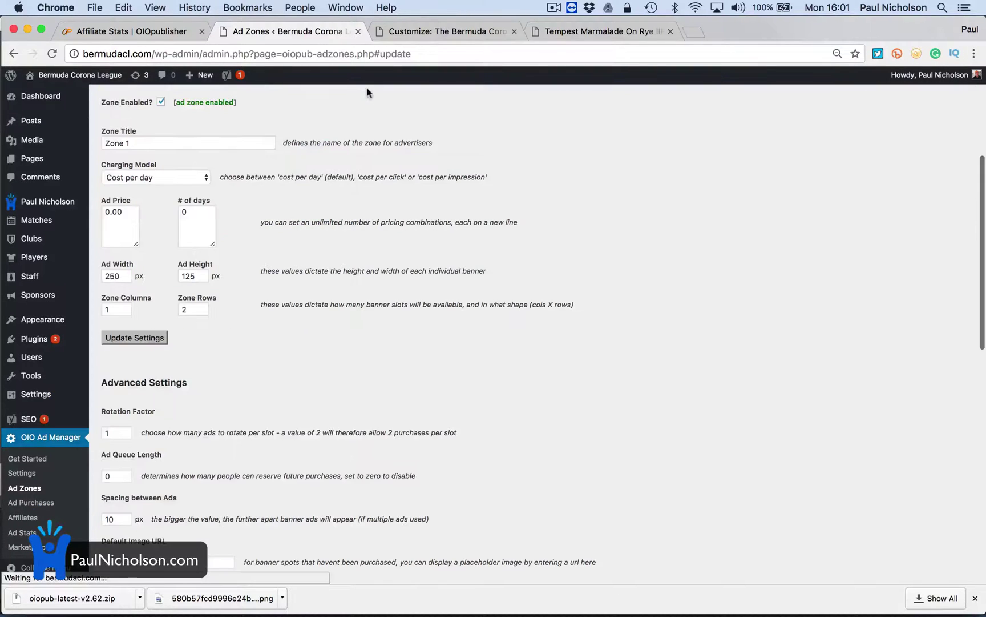
pyautogui.click(405, 29)
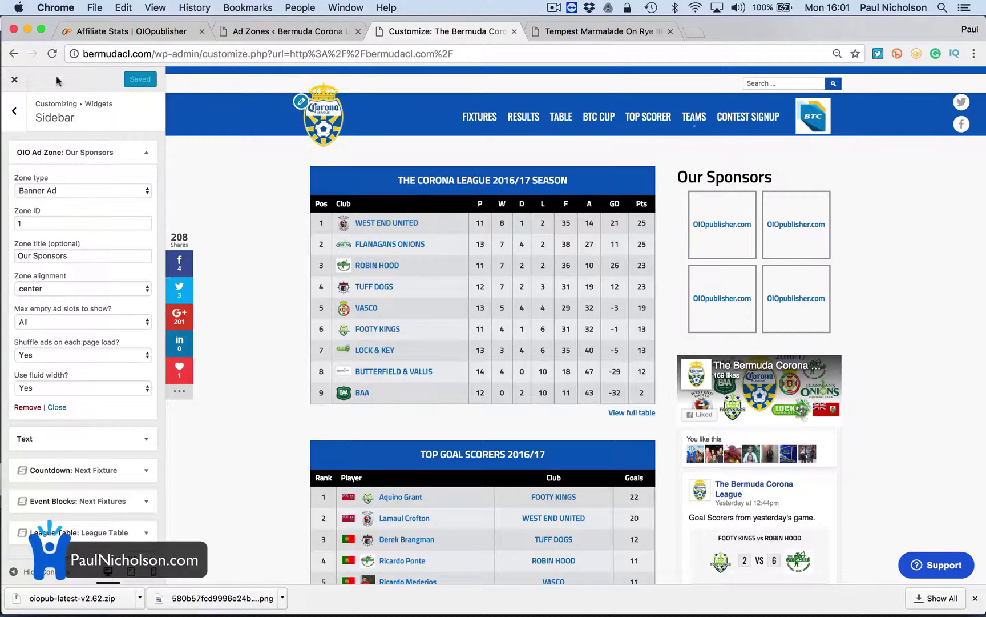
# Change Zone 1 to 250 px ad height and 1 row, save, and reload the site
pyautogui.press('super+r')
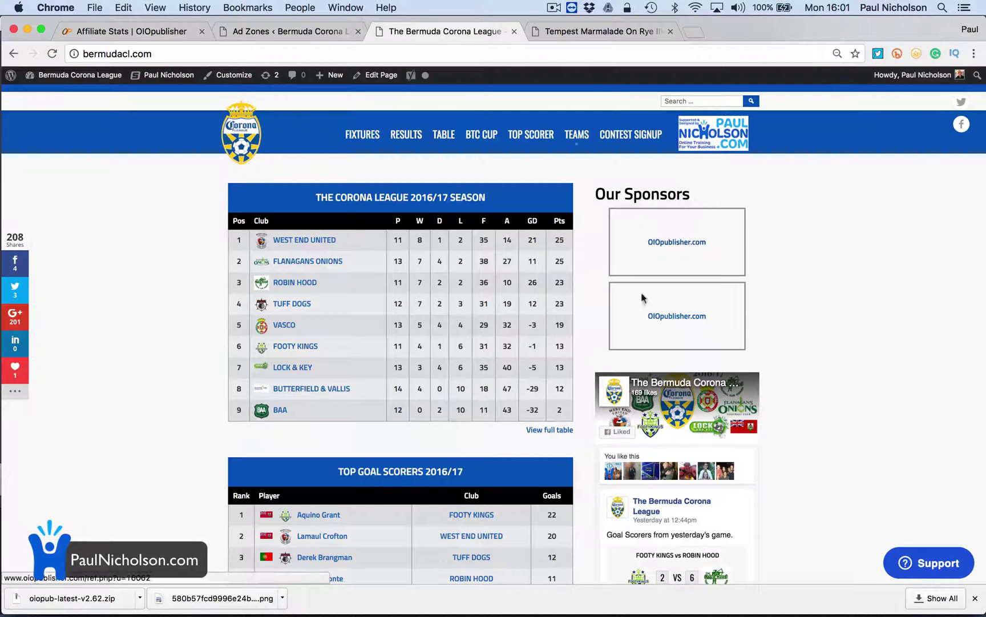
pyautogui.click(237, 31)
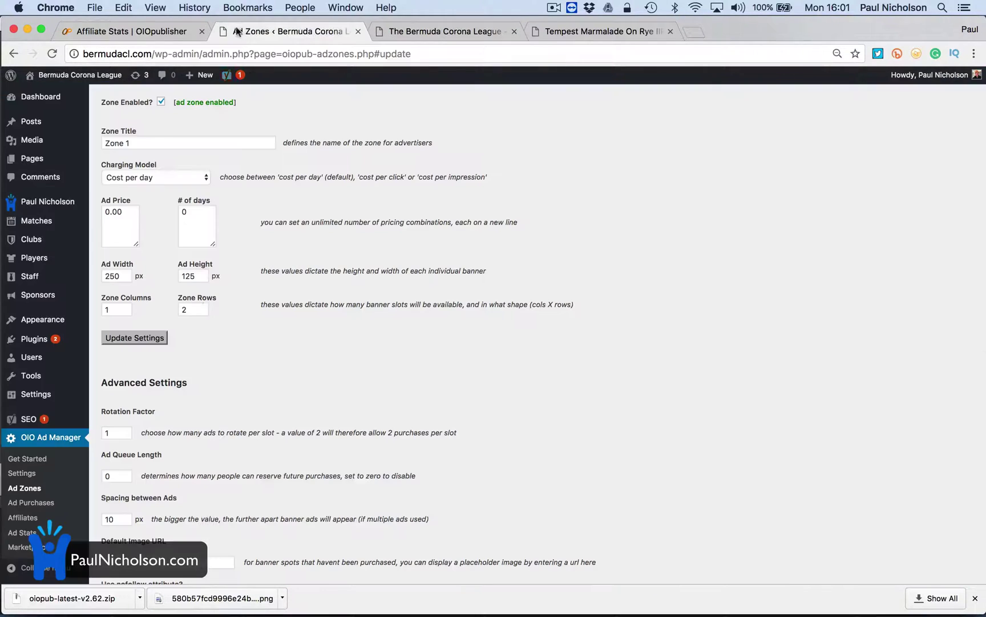
pyautogui.doubleClick(194, 274)
pyautogui.write('2')
pyautogui.doubleClick(197, 311)
pyautogui.click(144, 340)
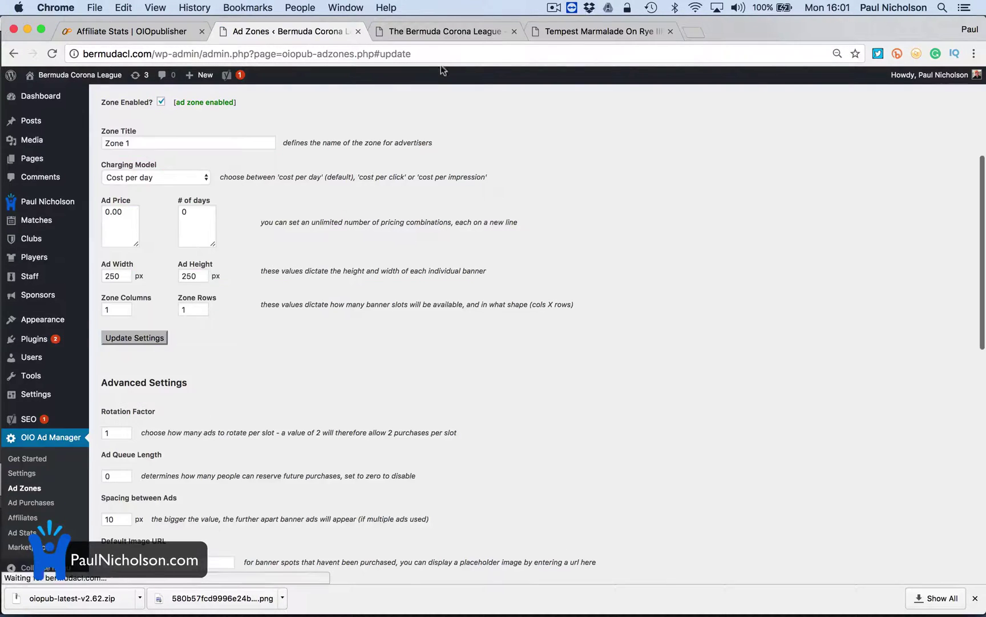
pyautogui.click(448, 31)
pyautogui.click(53, 56)
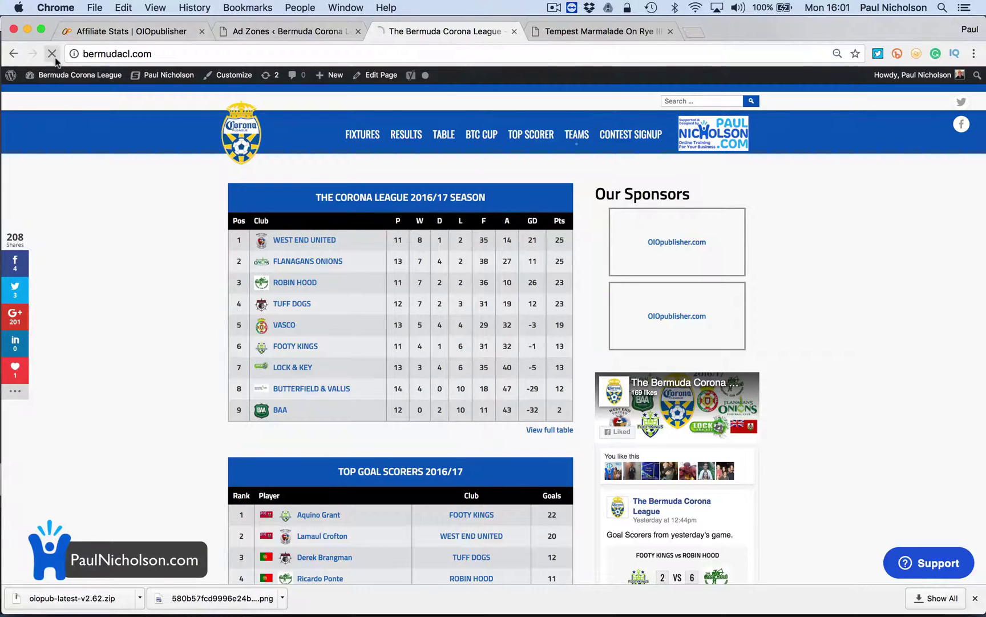
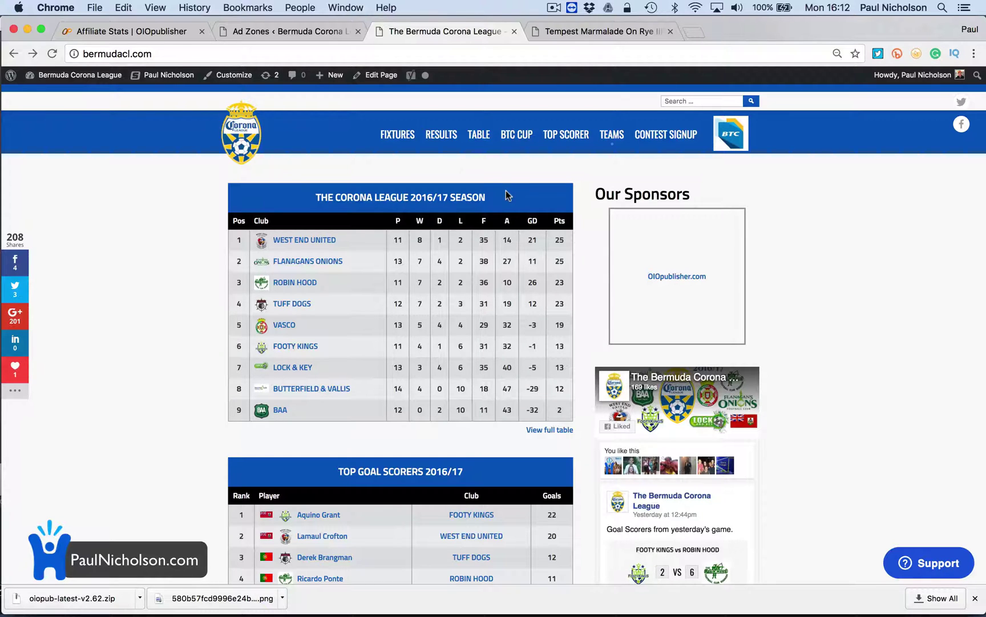
# From OIO Ad Manager's Ad Purchases page, open a blank New Banner Ad purchase form
pyautogui.click(323, 34)
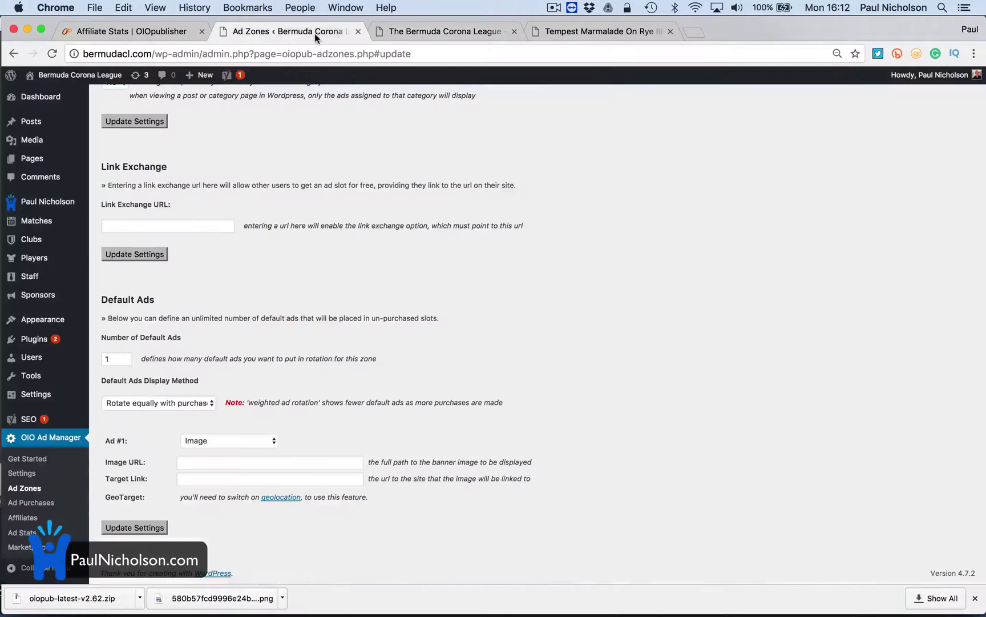
pyautogui.click(48, 507)
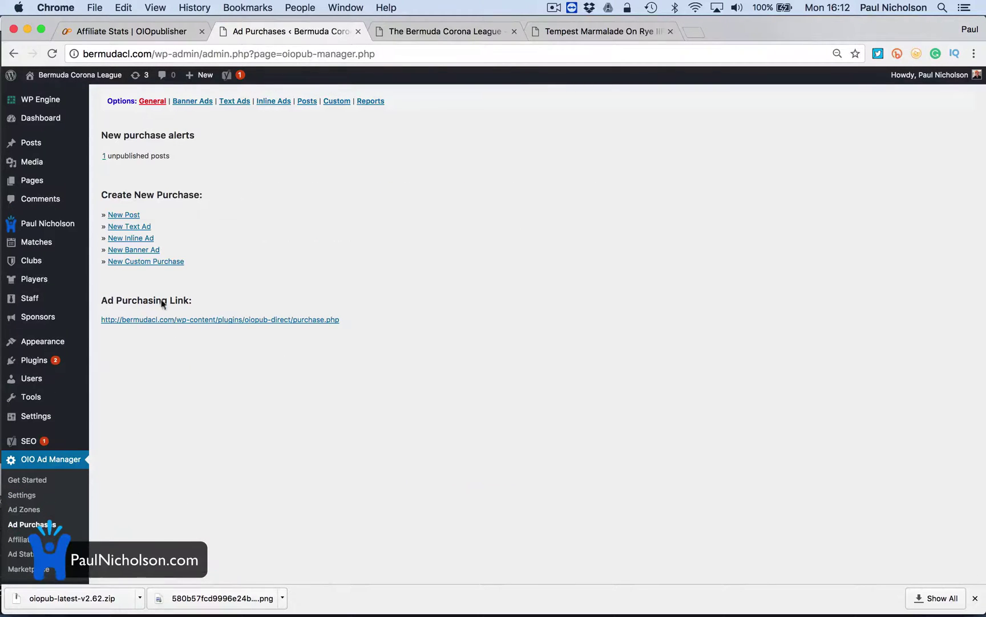
pyautogui.click(154, 252)
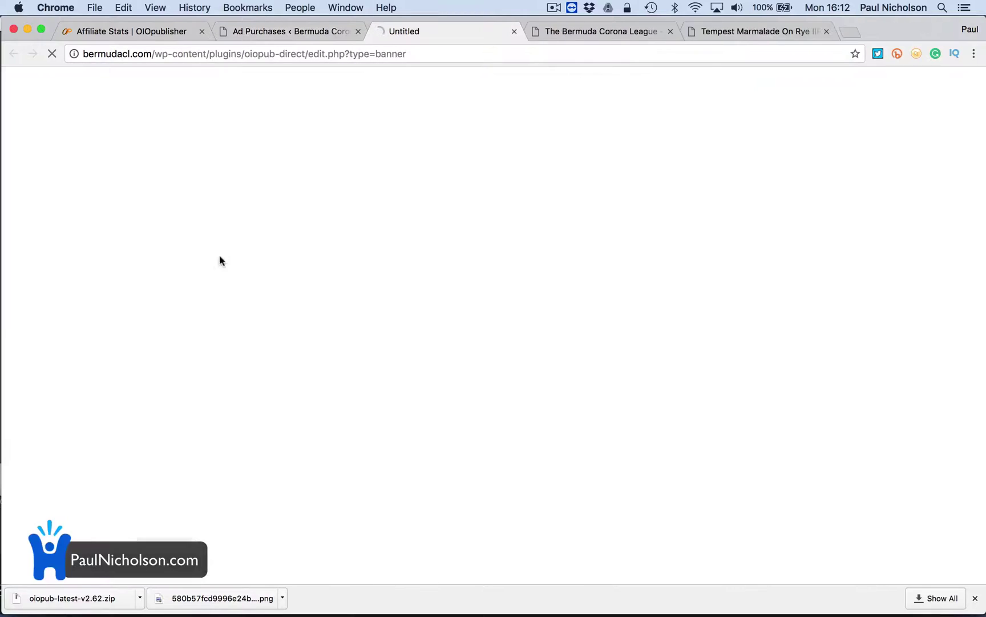
# Enter the advertiser's name and e-mail, with purchase type Zone 1, status Approved, nofollow No
pyautogui.click(472, 183)
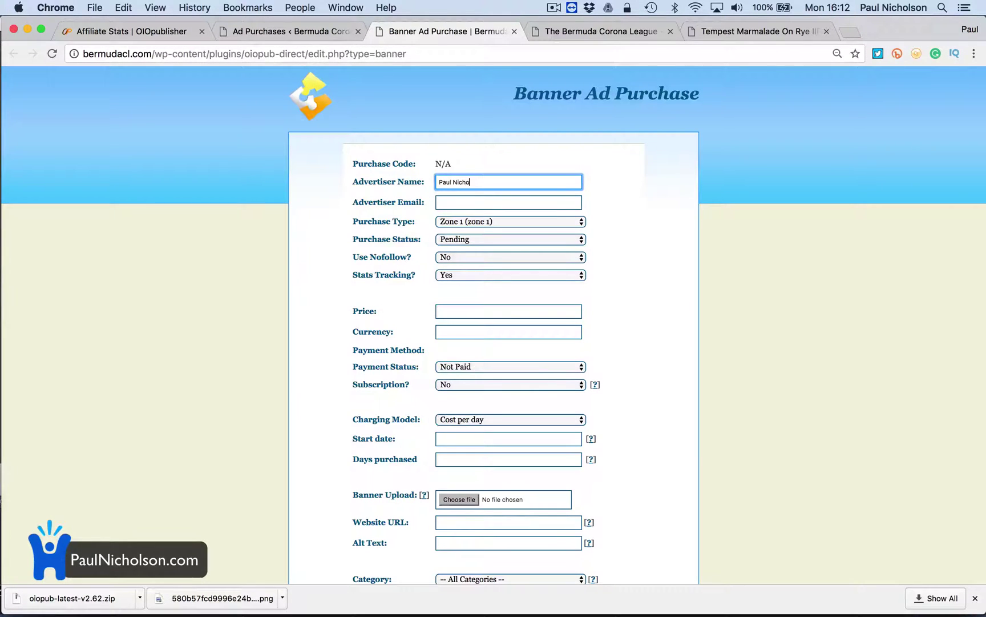
pyautogui.click(508, 202)
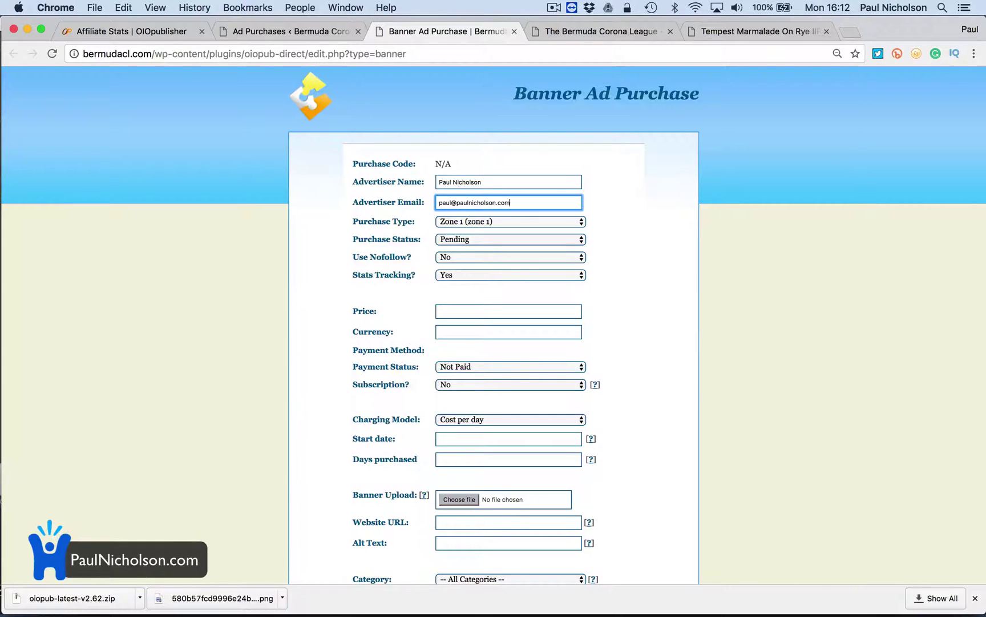
pyautogui.press('Tab')
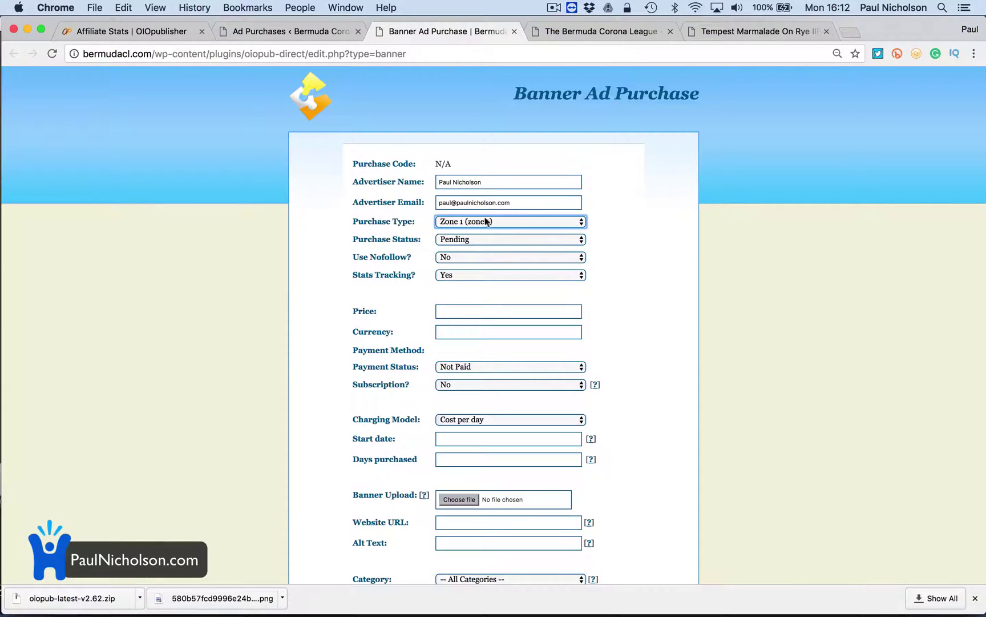
pyautogui.click(495, 223)
pyautogui.click(531, 221)
pyautogui.click(540, 244)
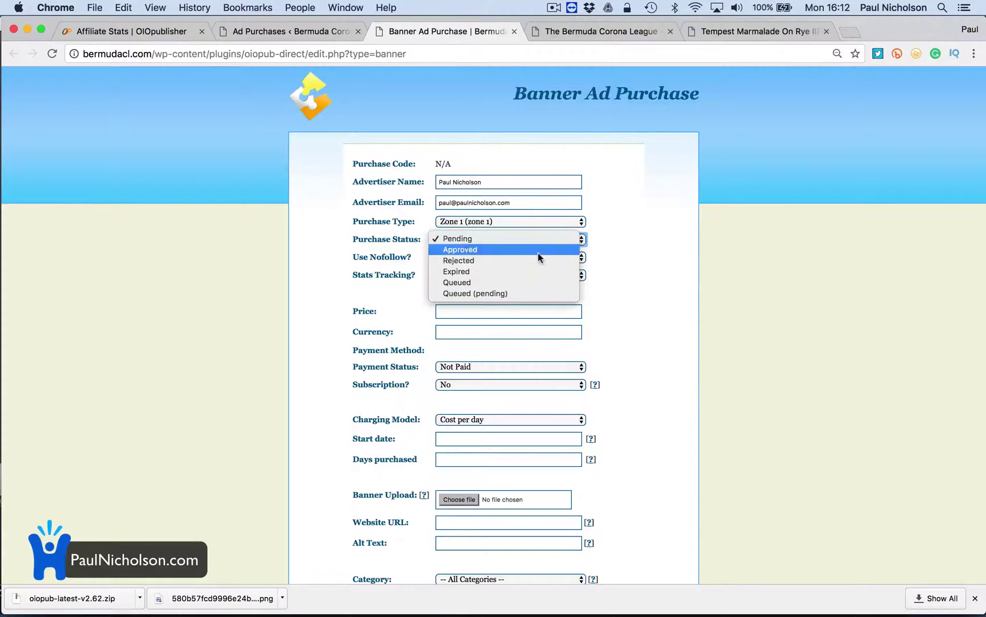
pyautogui.click(538, 252)
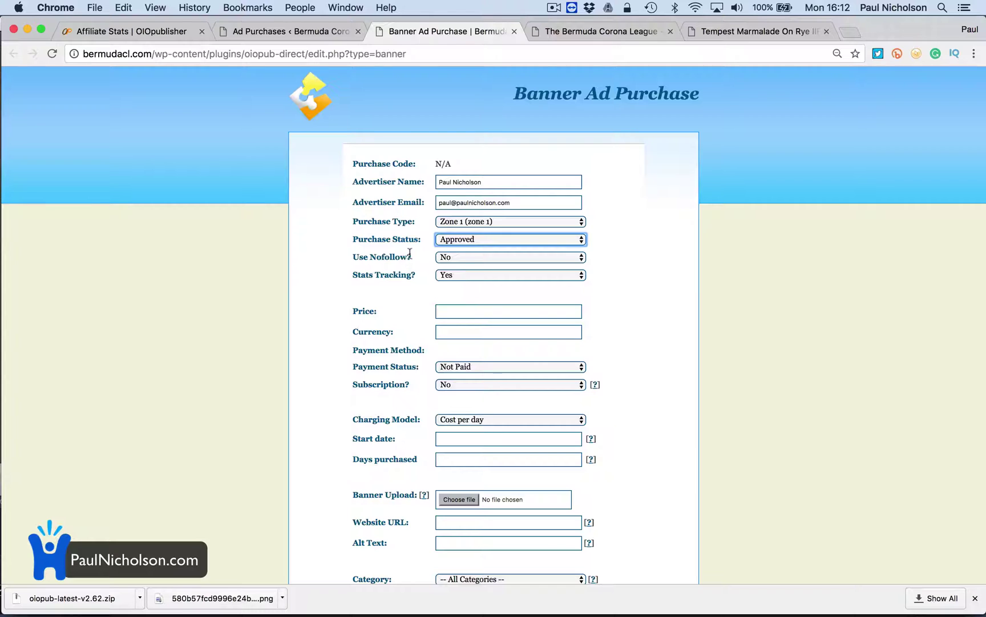
pyautogui.click(468, 259)
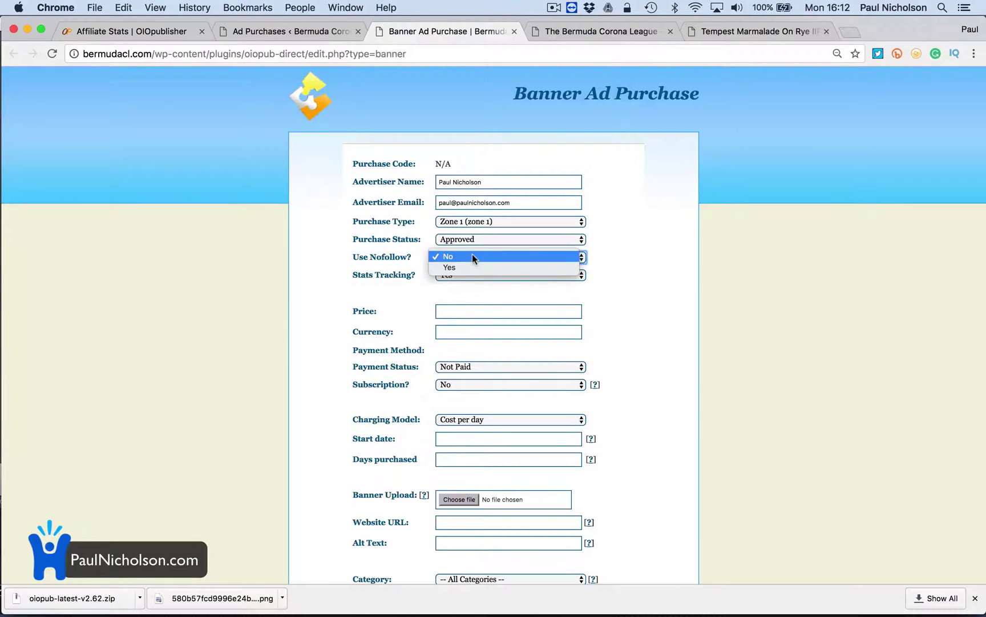
pyautogui.click(473, 257)
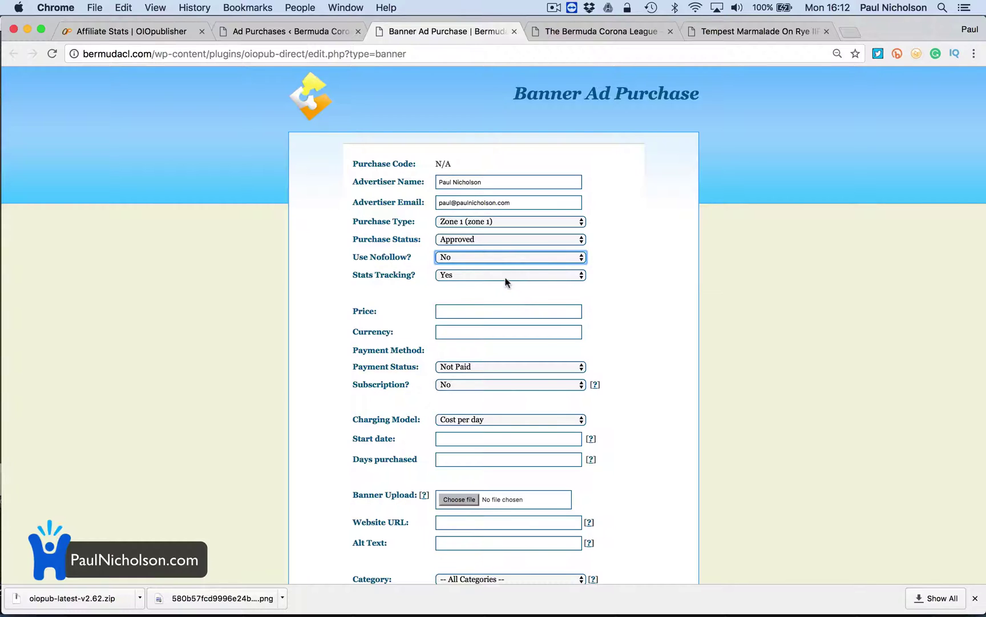
# Set the price to 50 in $ currency and mark the payment Paid
pyautogui.scroll(-2, 507, 302)
pyautogui.click(493, 262)
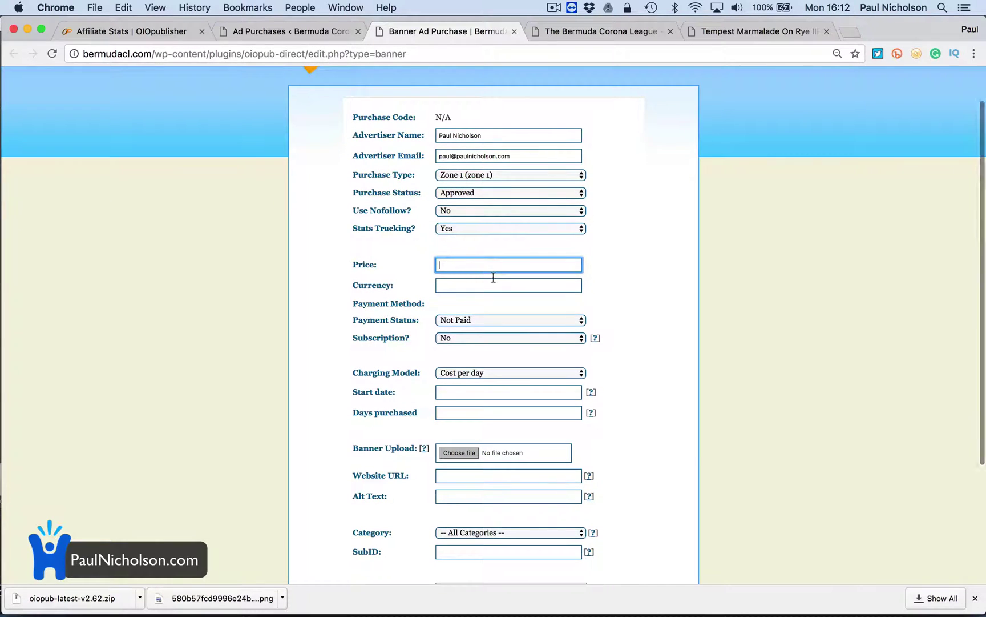
pyautogui.write('50')
pyautogui.press('Tab')
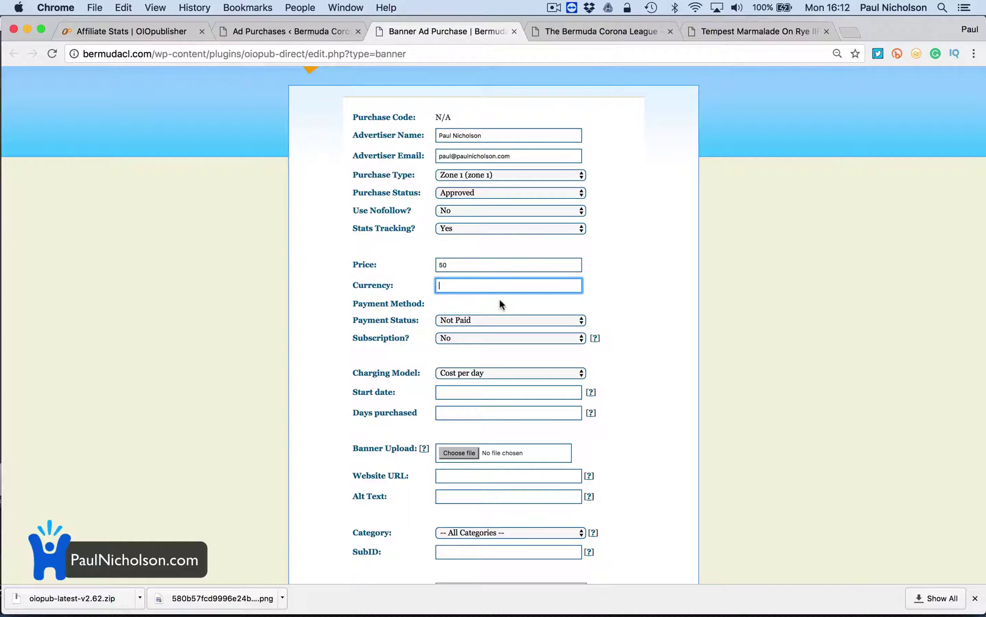
pyautogui.write('$')
pyautogui.click(500, 317)
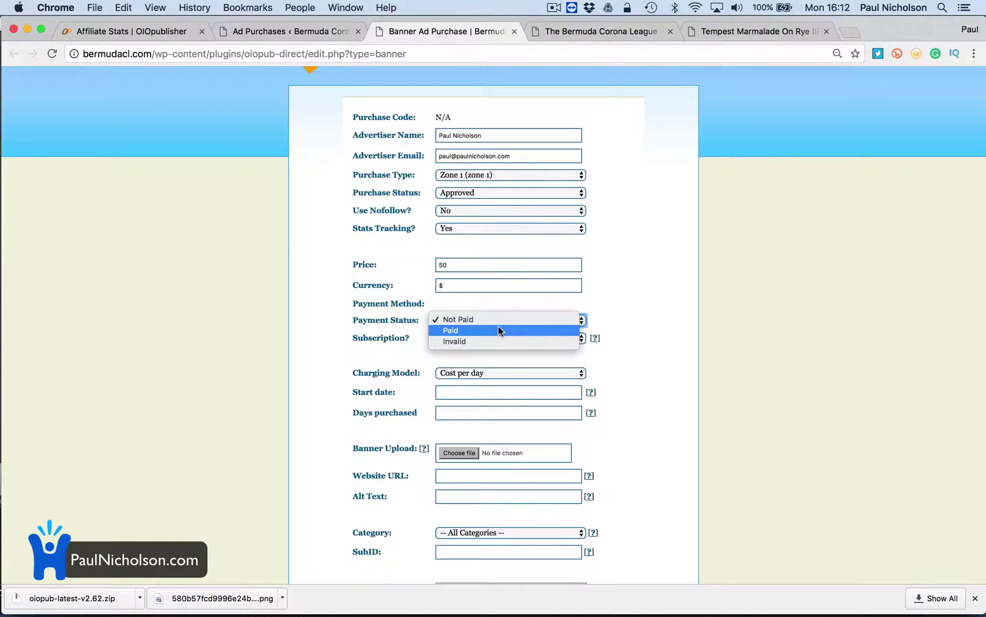
pyautogui.click(499, 330)
# Leave subscription at No, charge by Cost per day, and begin the start date
pyautogui.scroll(-3, 500, 345)
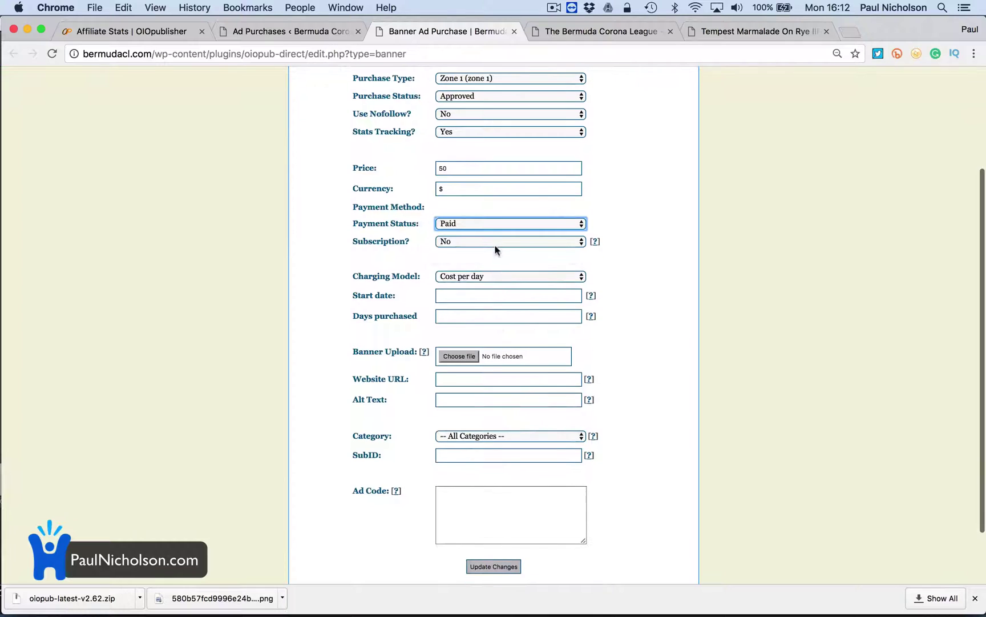
pyautogui.click(495, 246)
pyautogui.click(493, 255)
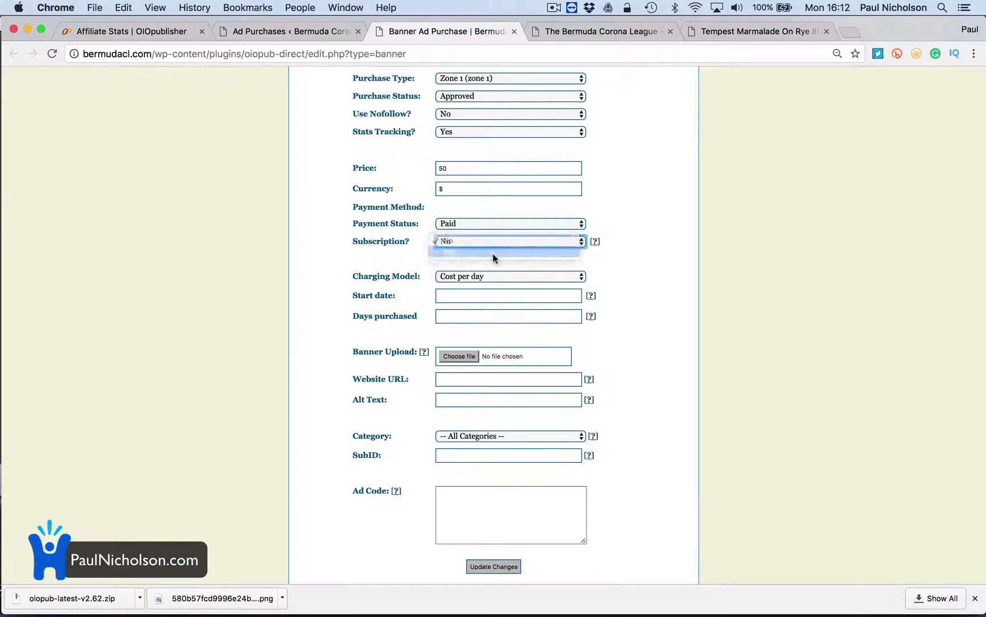
pyautogui.click(493, 237)
pyautogui.click(493, 237)
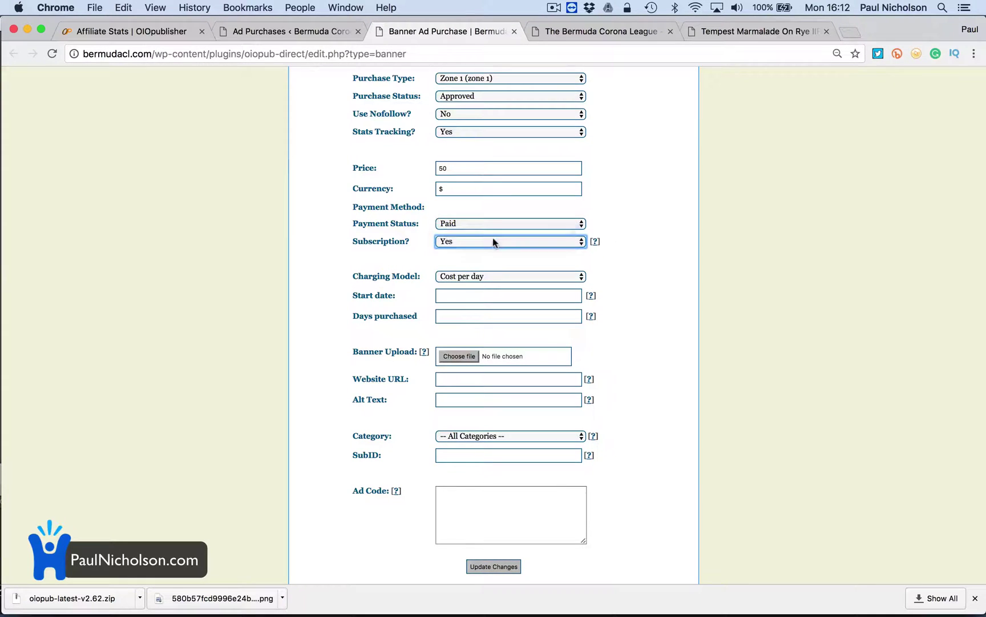
pyautogui.click(499, 275)
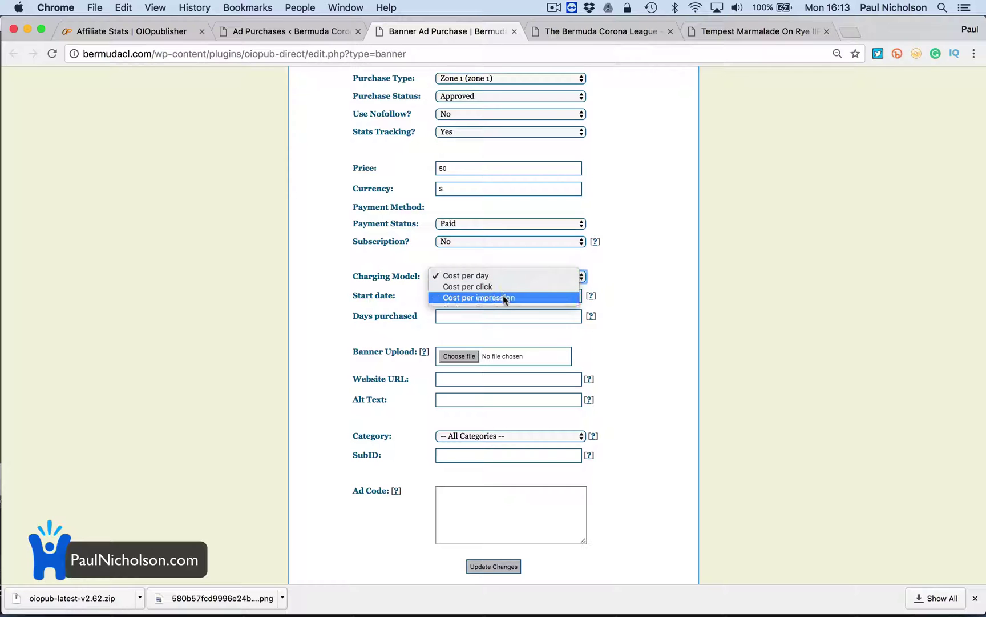
pyautogui.click(506, 279)
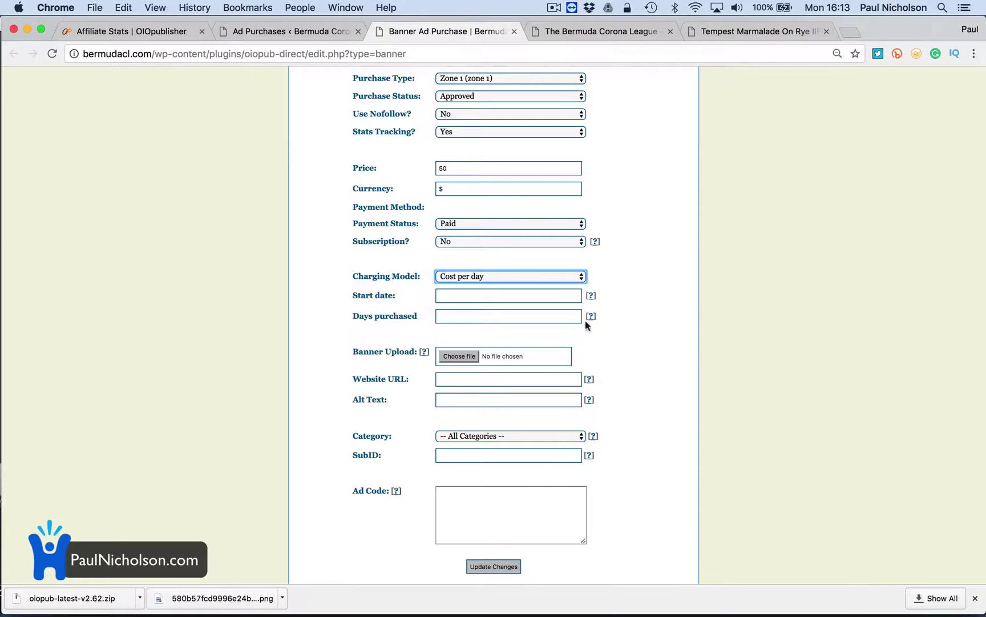
pyautogui.click(527, 294)
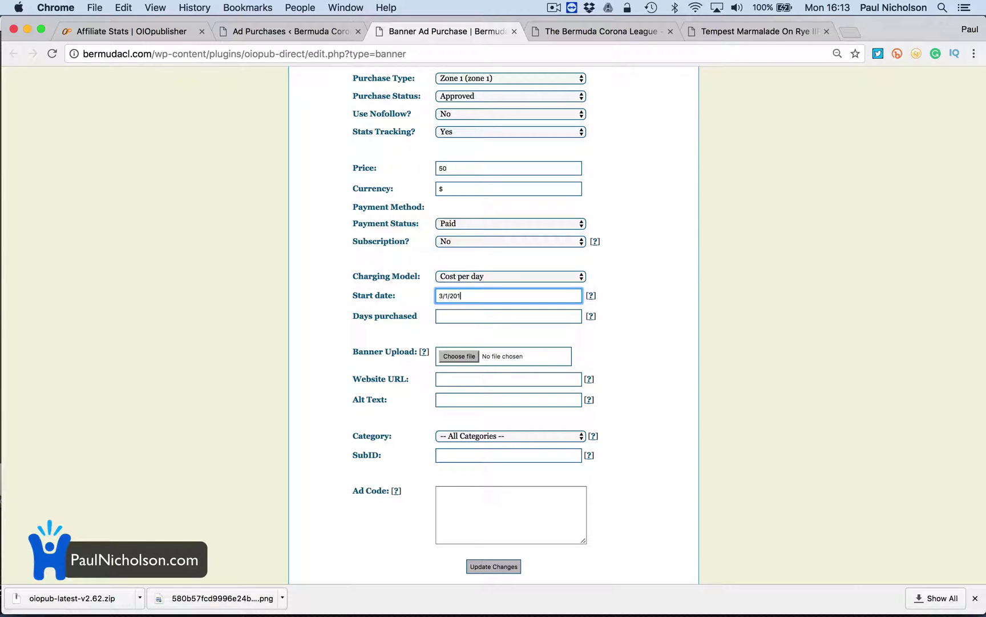
# Enter start date 3/1/2017 and days purchased 5/1/2017
pyautogui.write('7')
pyautogui.click(591, 295)
pyautogui.press('Tab')
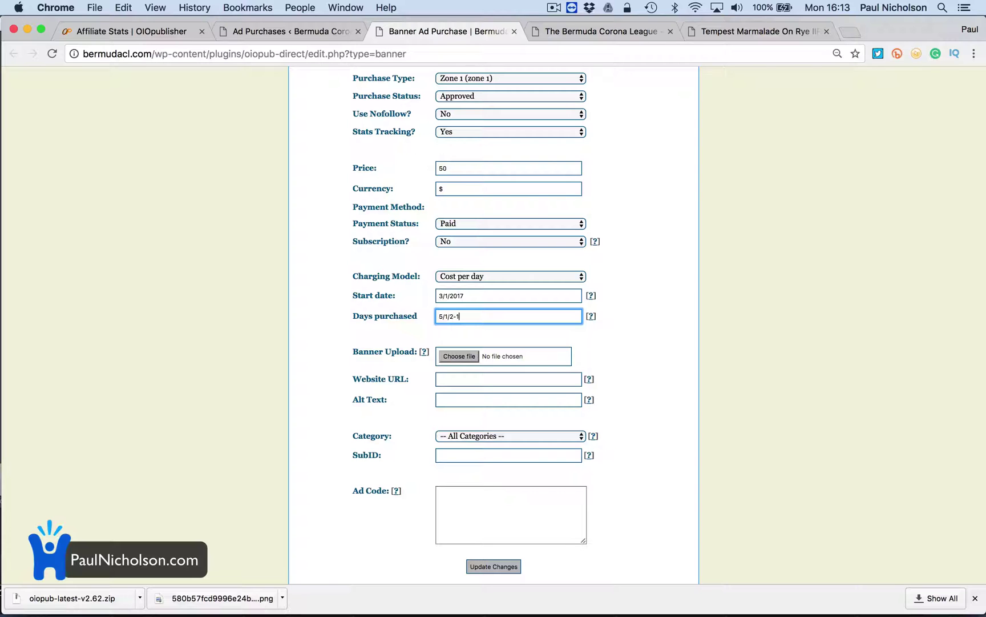
pyautogui.write('5/1/2017')
pyautogui.press('Tab')
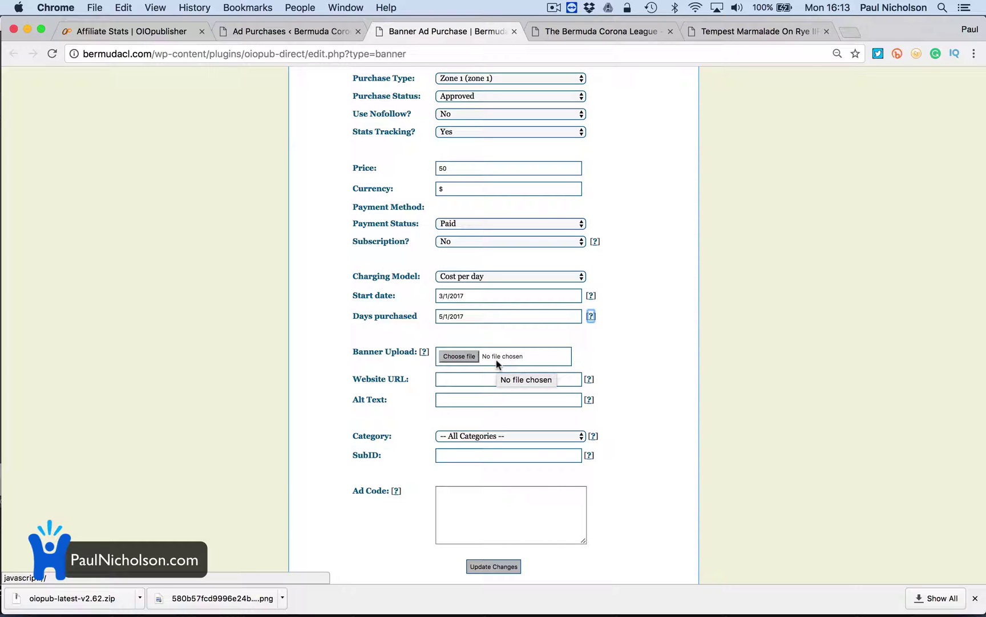
# Attach the blue 1 DAY quote JPG from Downloads as the banner image
pyautogui.click(473, 357)
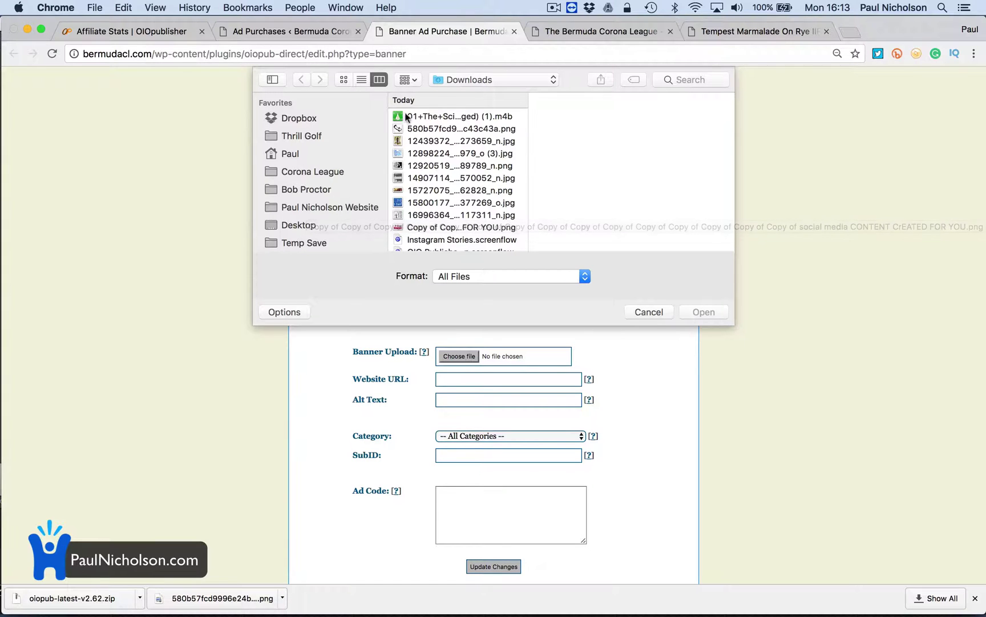
pyautogui.scroll(-3, 417, 157)
pyautogui.click(417, 147)
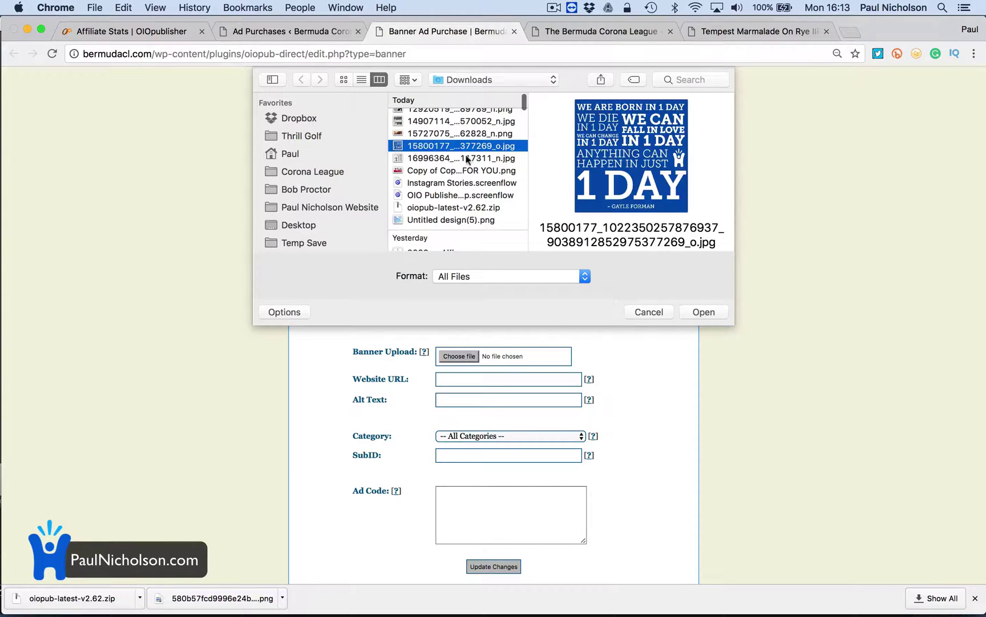
pyautogui.click(704, 311)
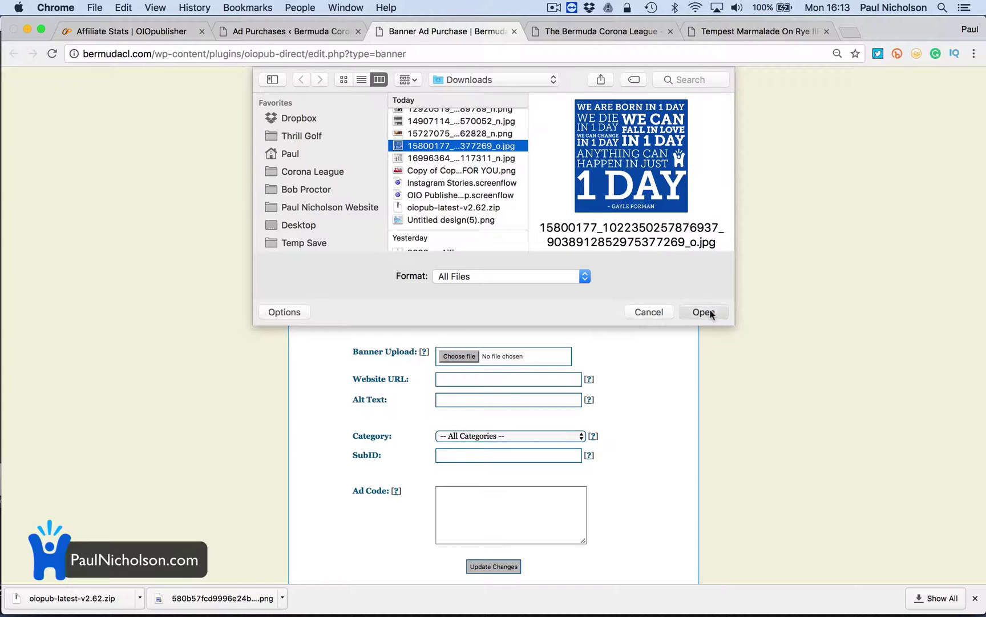
# Enter the advertiser's website URL and alt text, keep All Categories, and move through SubID and Ad Code
pyautogui.click(516, 377)
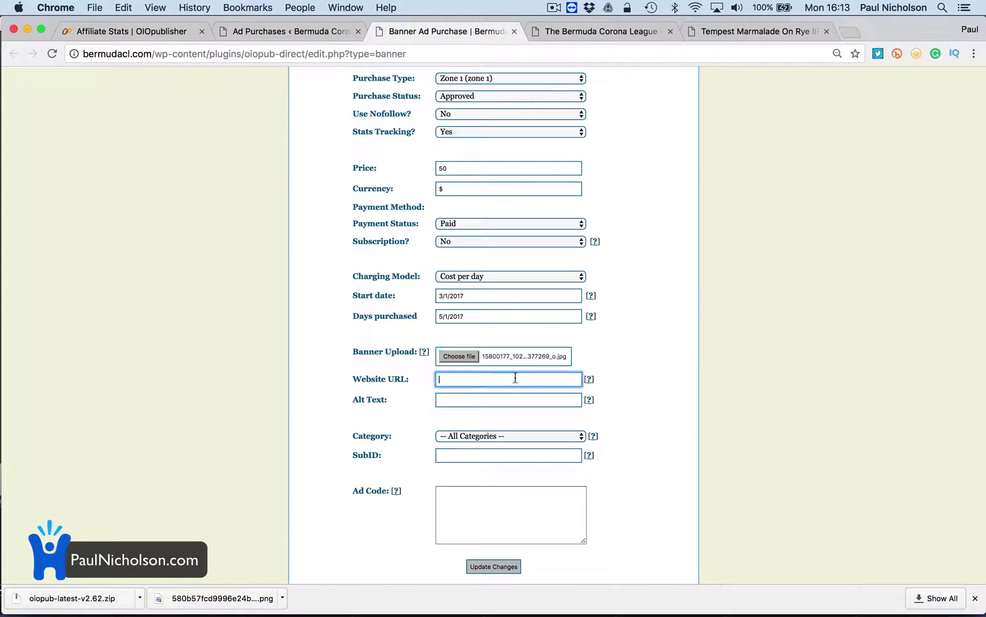
pyautogui.click(508, 399)
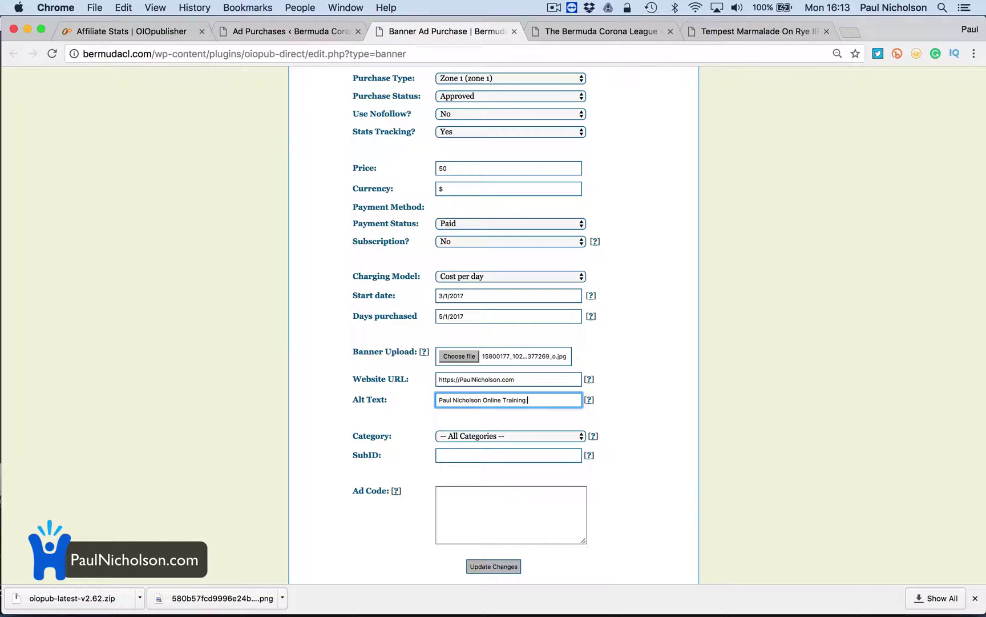
pyautogui.click(516, 434)
pyautogui.click(515, 434)
pyautogui.click(511, 455)
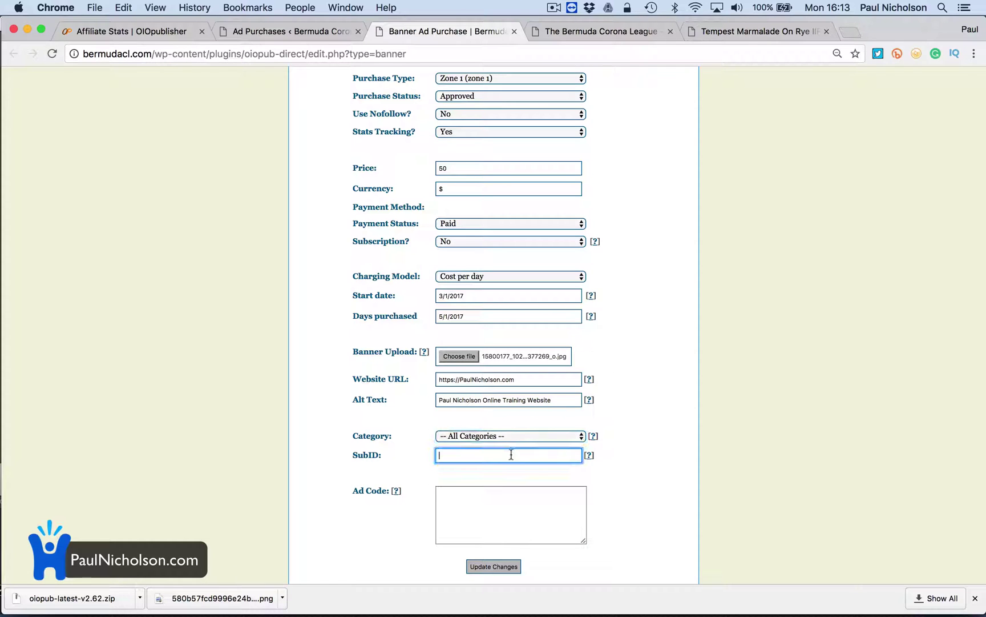
pyautogui.scroll(-3, 511, 455)
pyautogui.click(511, 455)
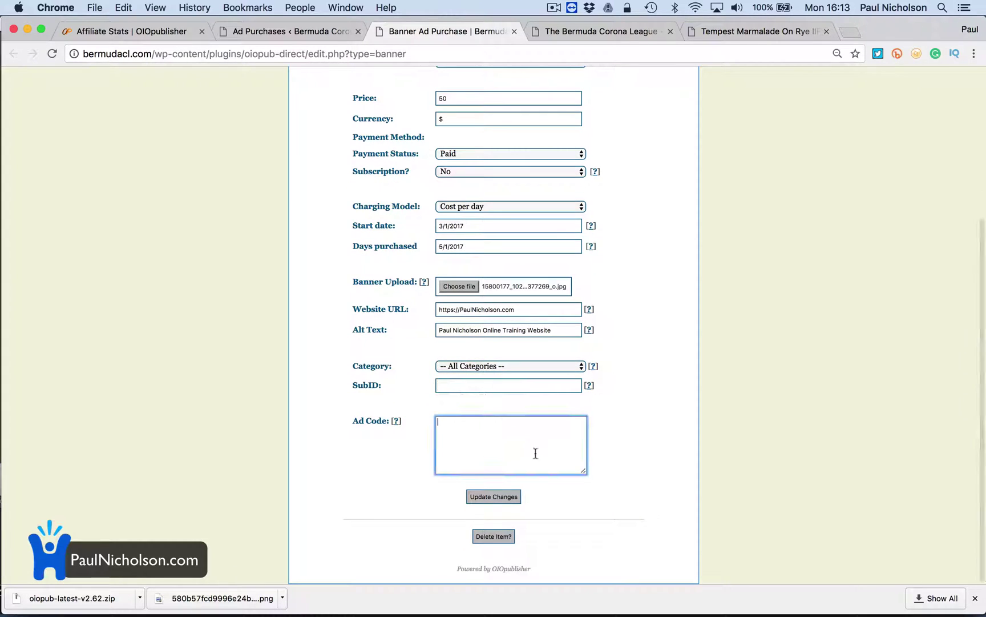
pyautogui.scroll(-1, 539, 443)
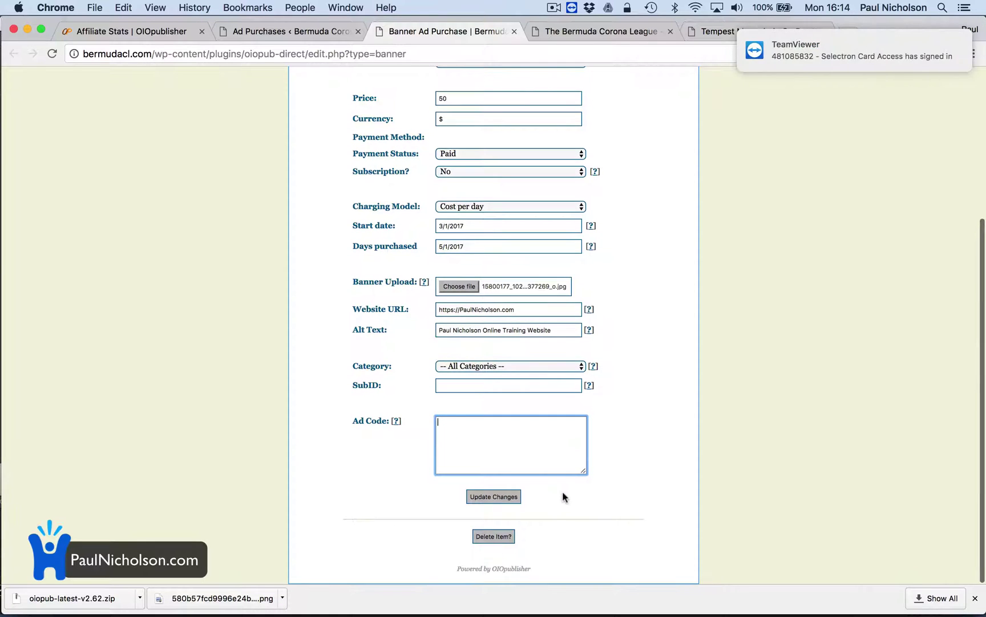
# Save the banner purchase and preview the uploaded 1 DAY quote image
pyautogui.click(507, 496)
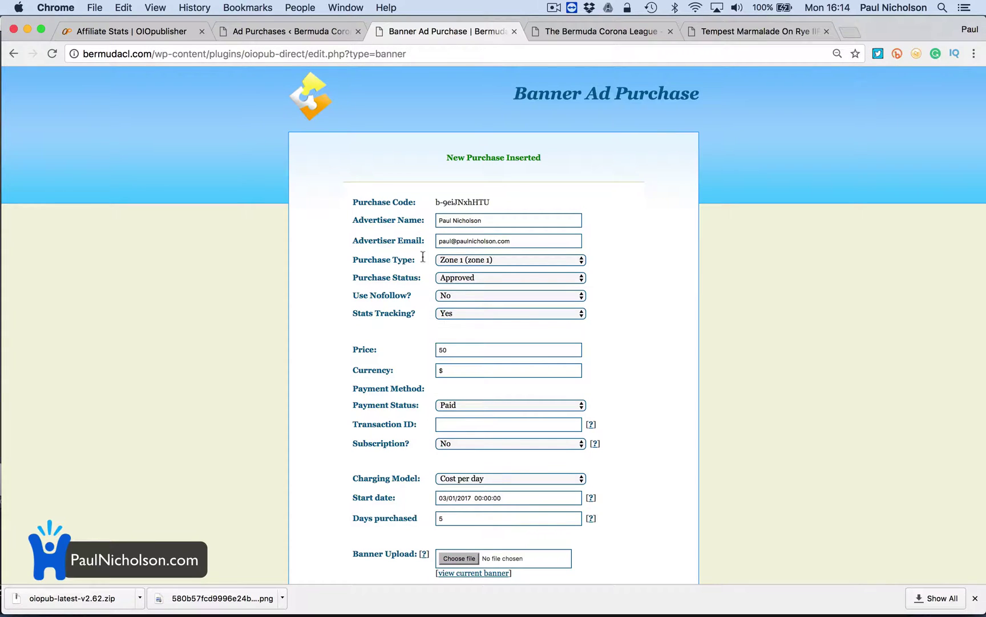
pyautogui.scroll(-5, 481, 294)
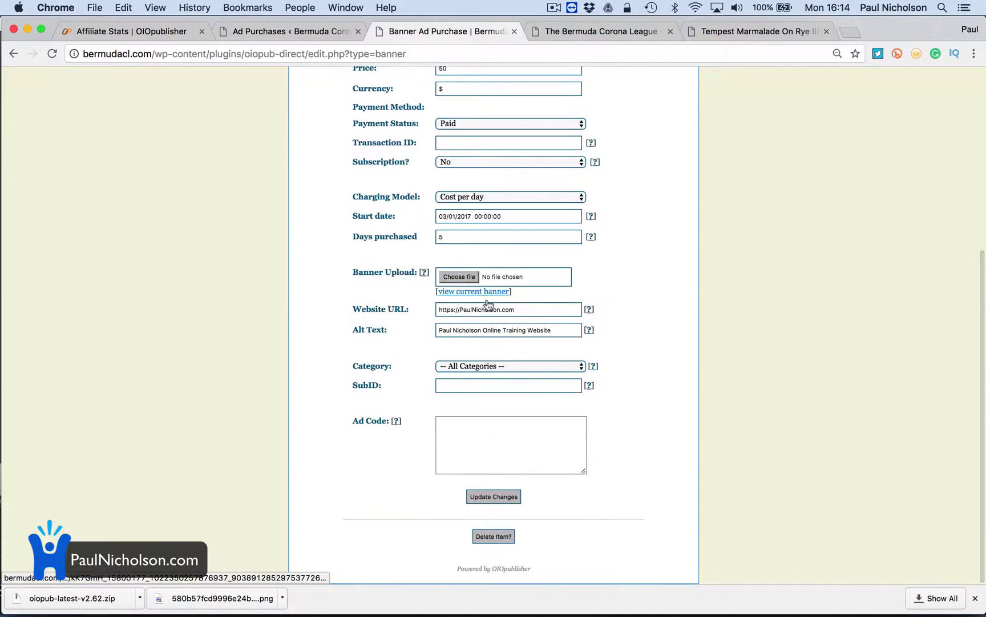
pyautogui.click(469, 291)
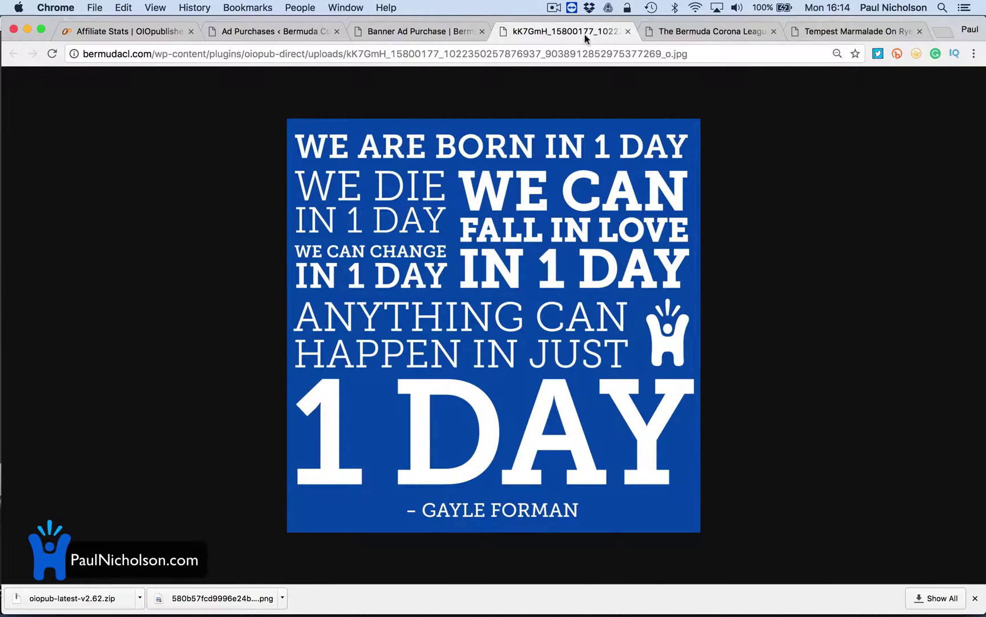
pyautogui.click(628, 31)
# Visit the live site, close the purchase form tab, and view the league homepage's Our Sponsors banner
pyautogui.click(303, 32)
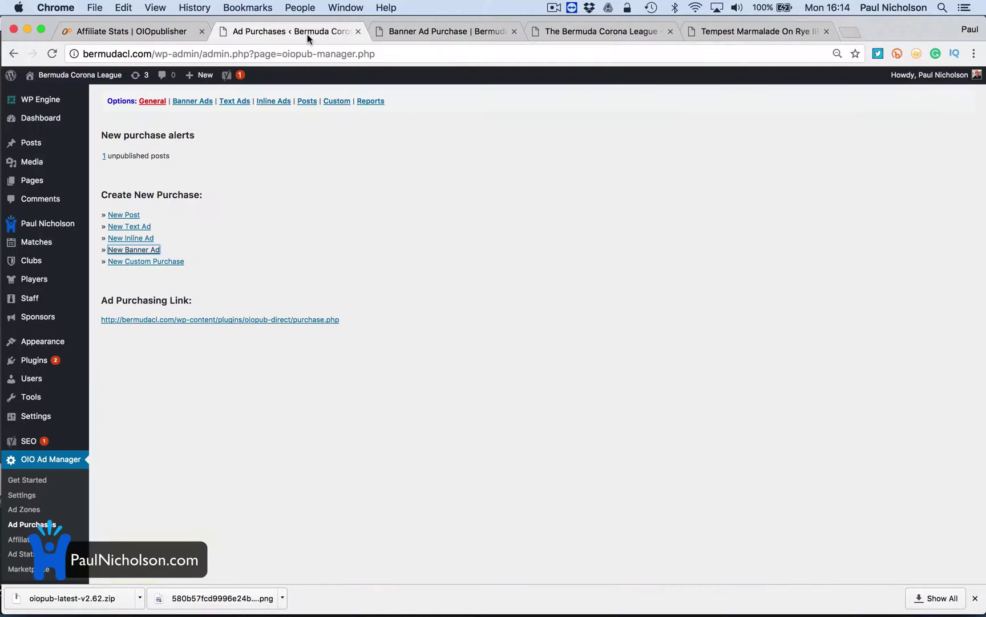
pyautogui.click(101, 91)
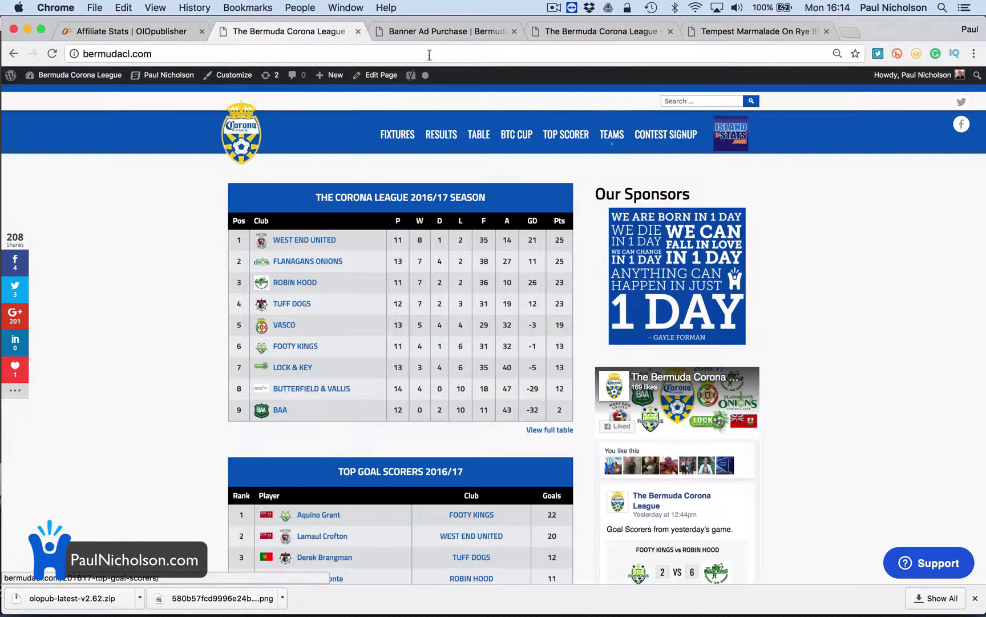
pyautogui.click(411, 32)
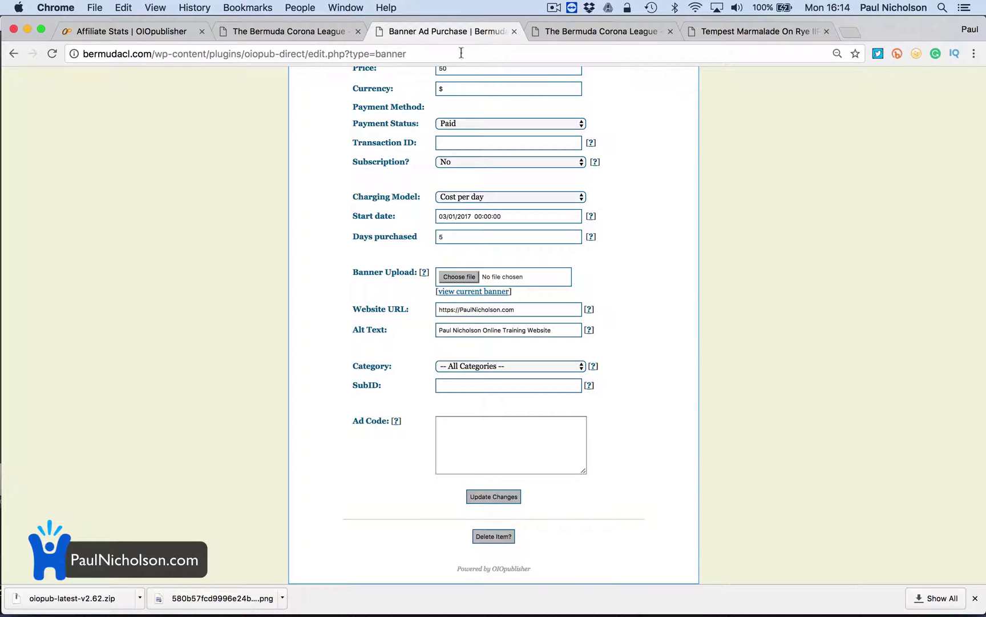
pyautogui.click(513, 32)
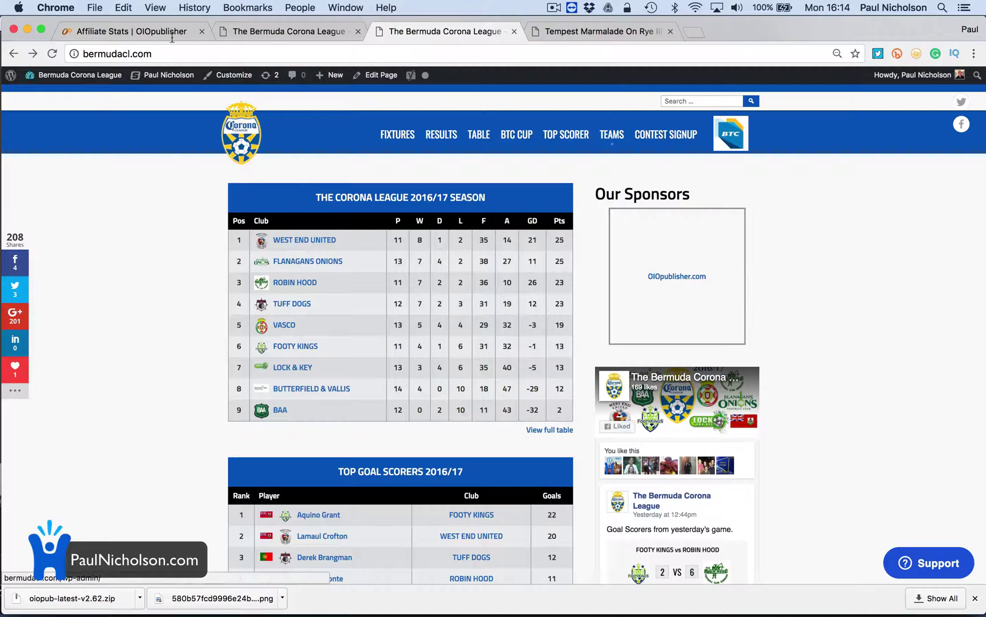
pyautogui.click(275, 36)
# From the dashboard, open another New Banner Ad form under OIO Ad Manager's Ad Purchases
pyautogui.moveTo(63, 76)
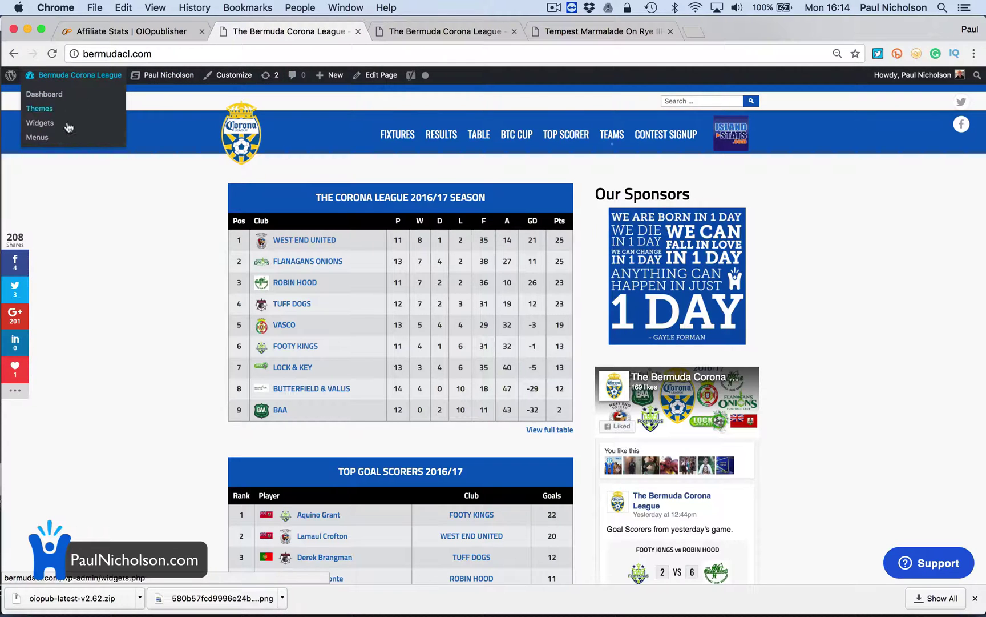
pyautogui.click(52, 95)
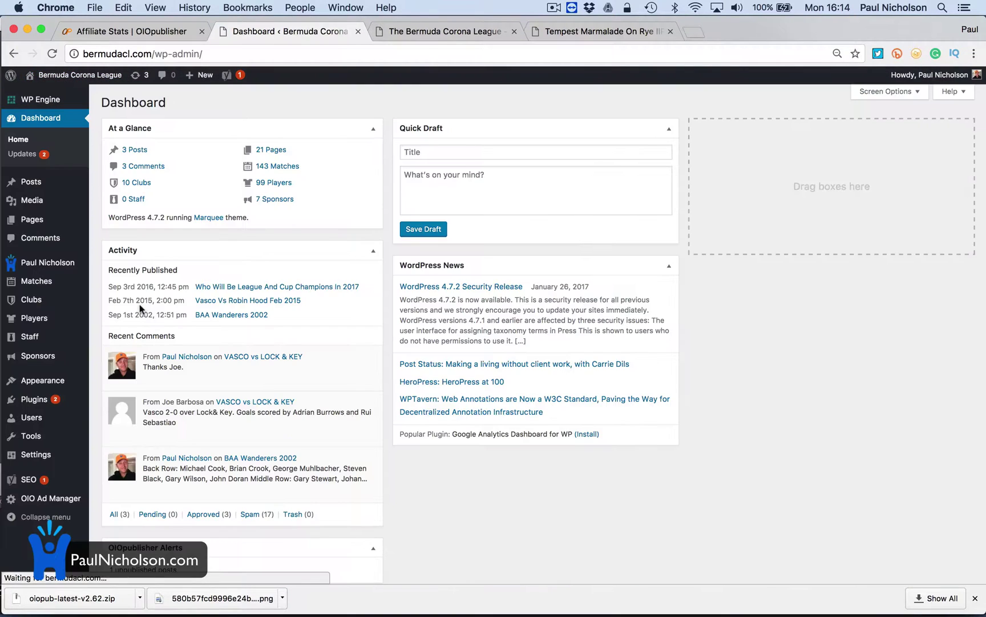
pyautogui.moveTo(51, 498)
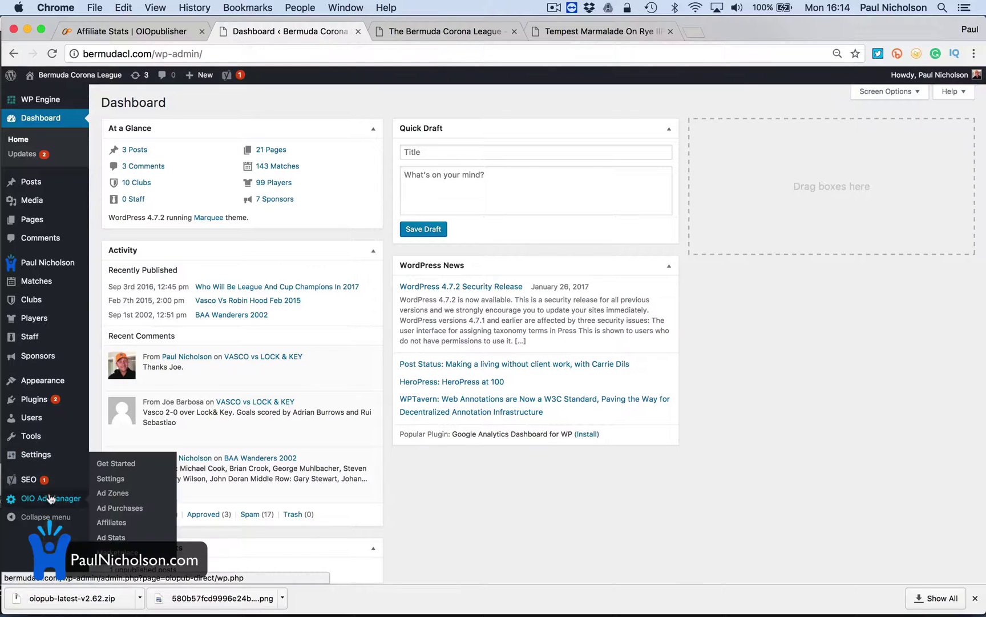
pyautogui.click(121, 508)
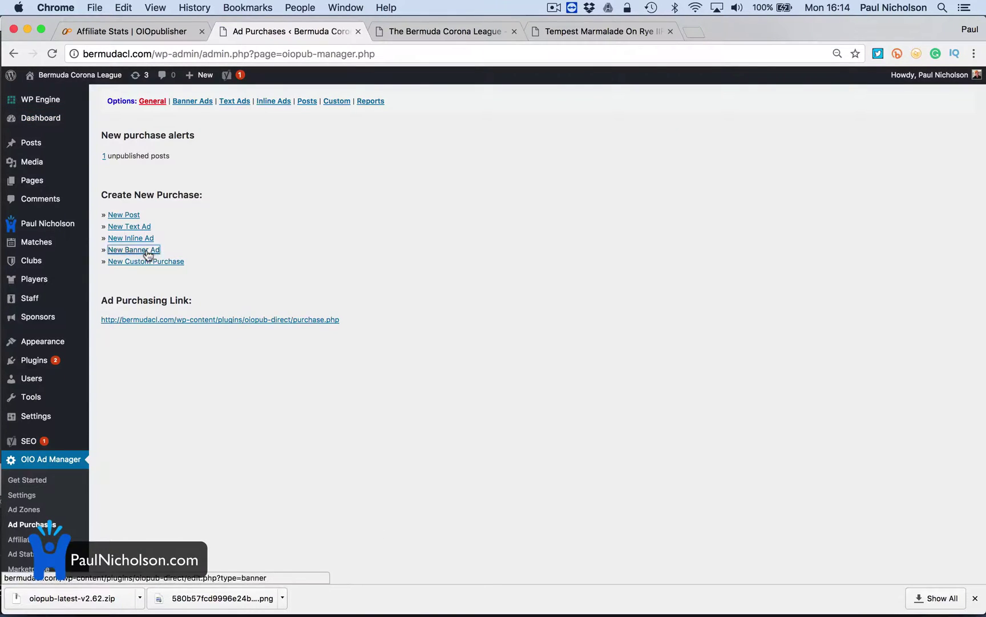
pyautogui.click(122, 252)
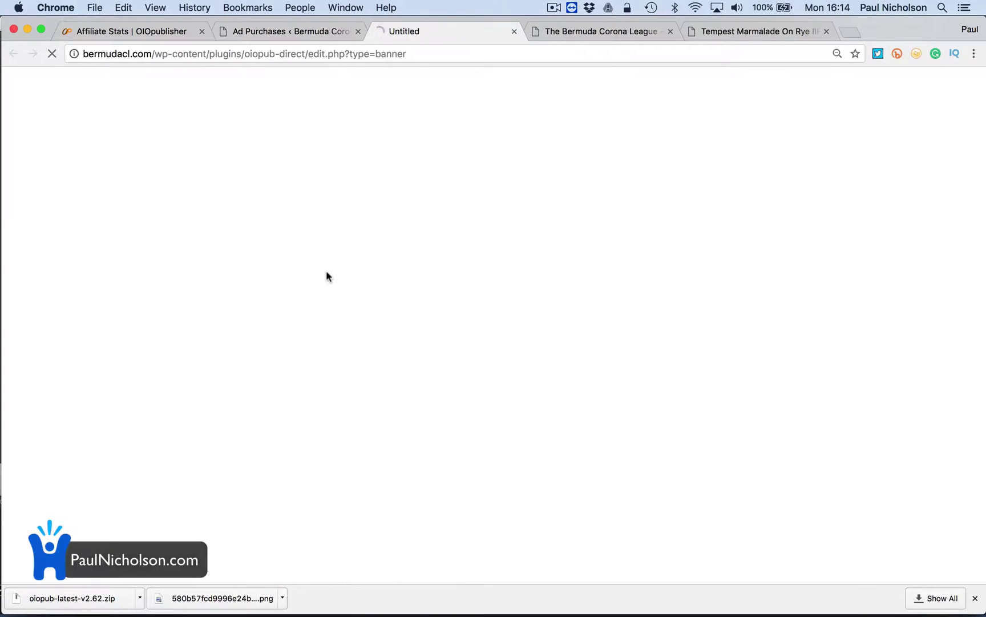
# Enter the advertiser's name and e-mail, set status Approved, and start choosing a banner file
pyautogui.click(474, 182)
pyautogui.write('P')
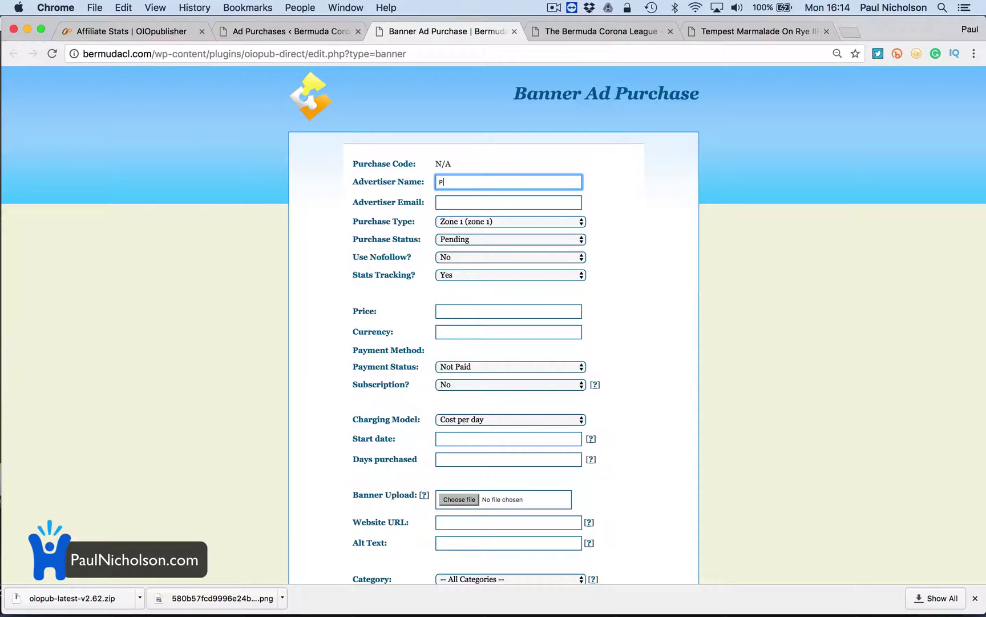
pyautogui.write('aul')
pyautogui.press('Tab')
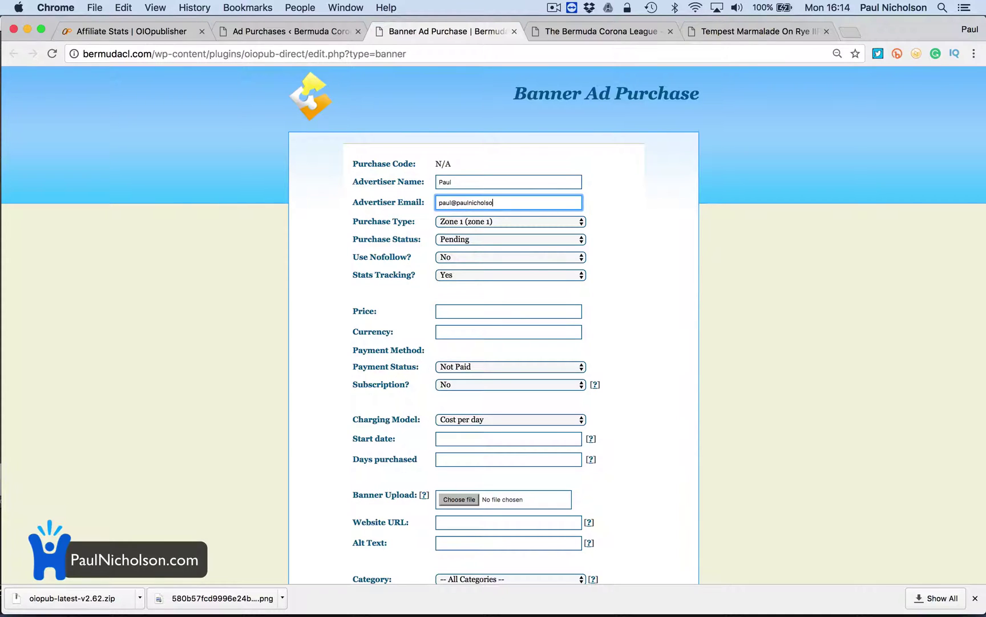
pyautogui.press('Tab')
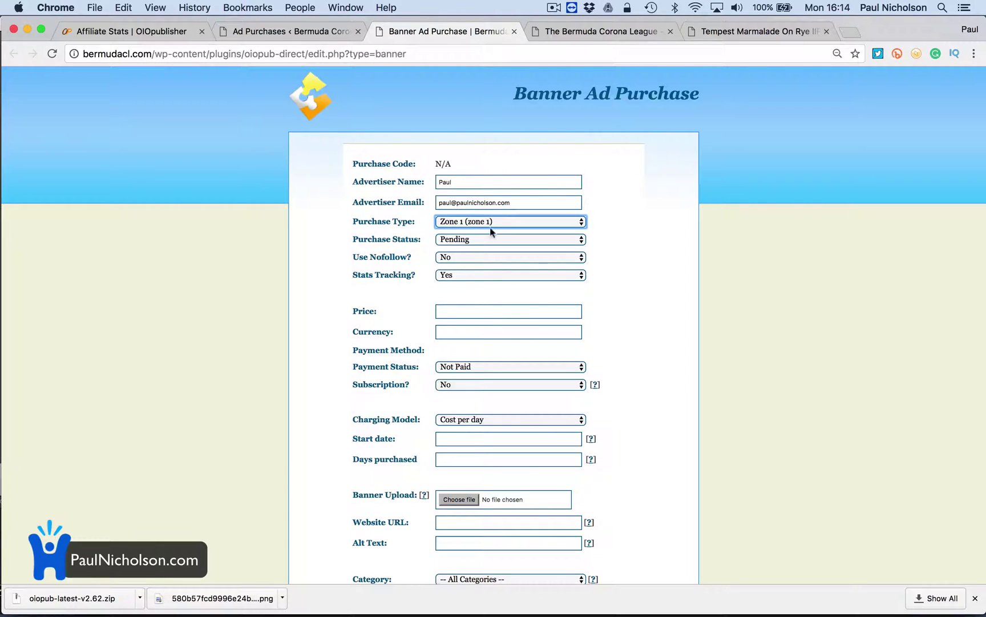
pyautogui.click(493, 239)
pyautogui.click(493, 249)
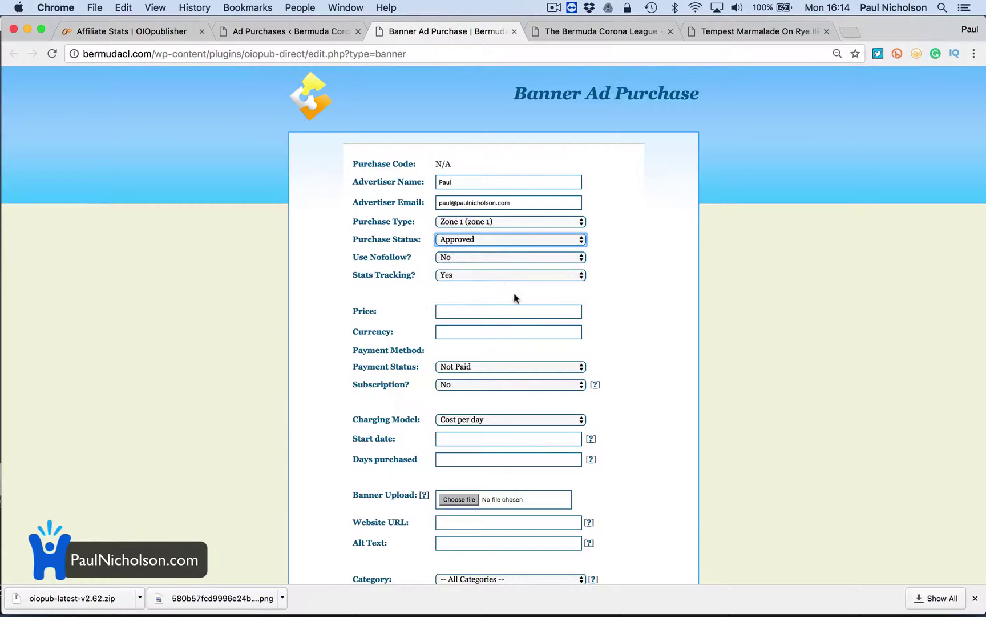
pyautogui.scroll(-5, 513, 298)
pyautogui.click(464, 314)
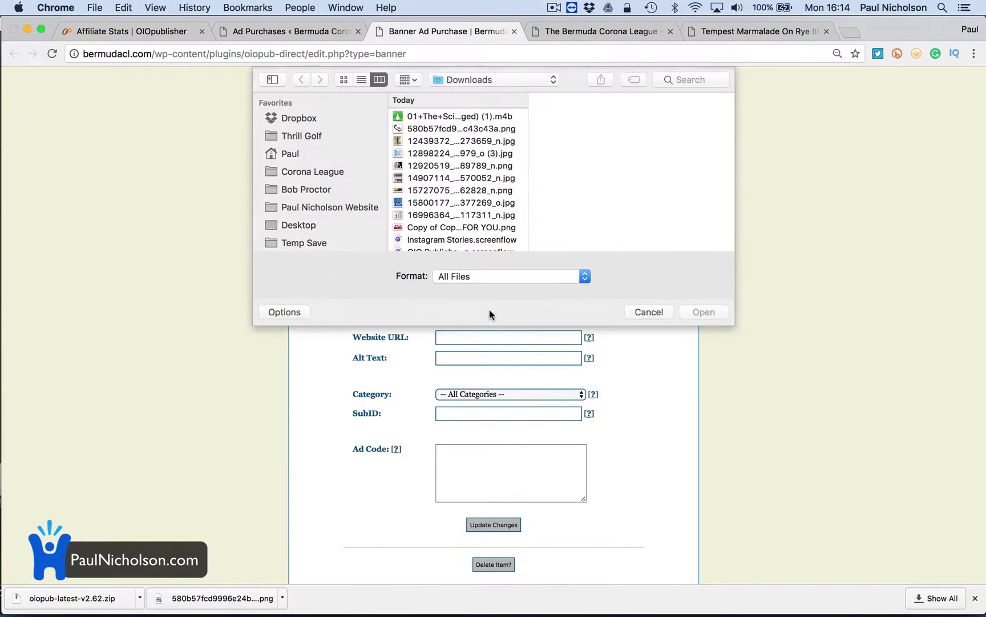
# Browse the quote images in Downloads within the file dialog
pyautogui.scroll(-3, 478, 201)
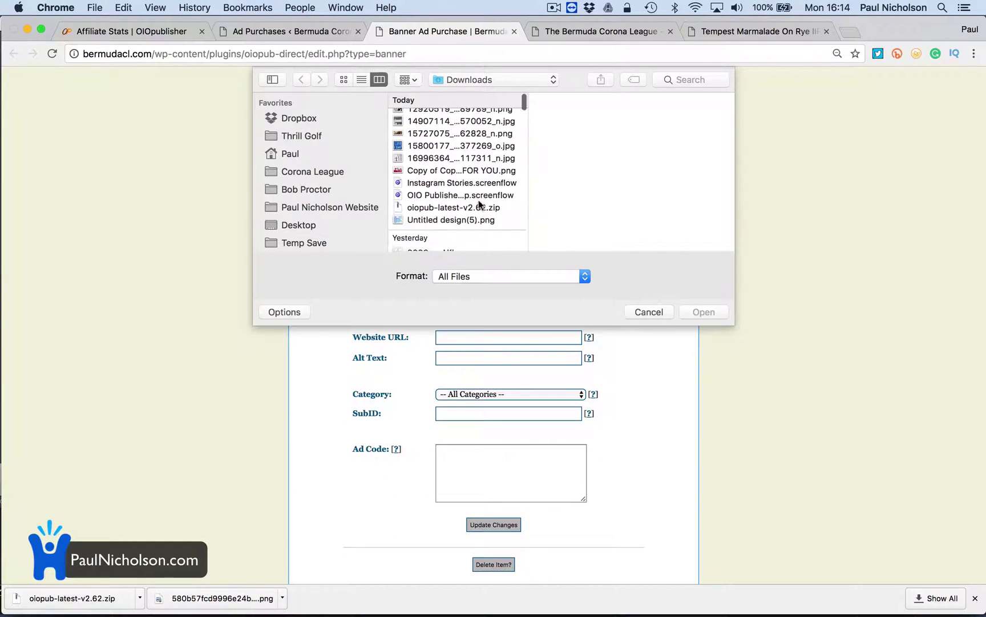
pyautogui.scroll(3, 479, 201)
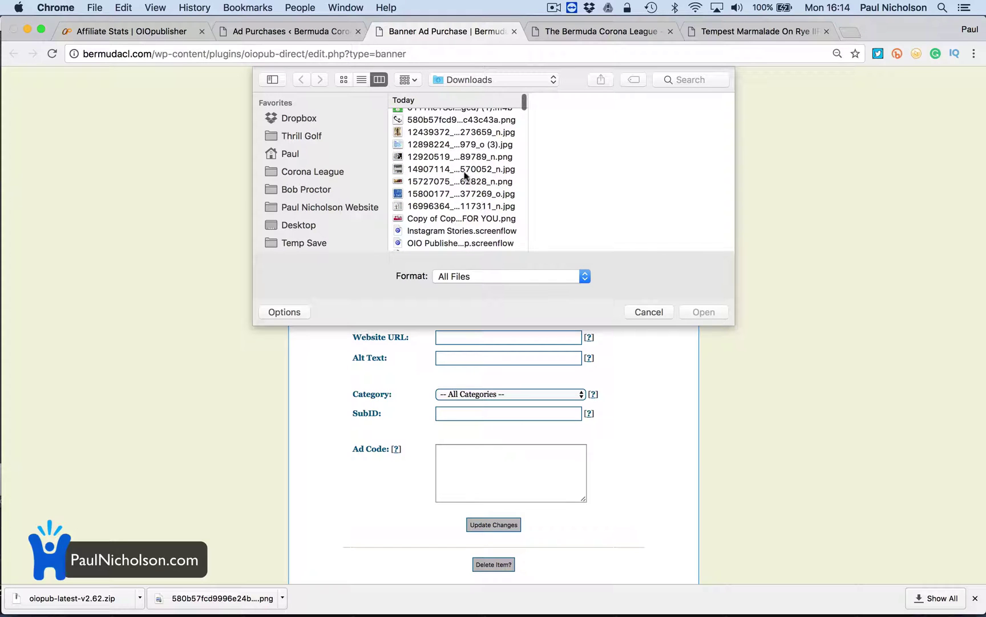
pyautogui.scroll(1, 465, 176)
pyautogui.click(454, 167)
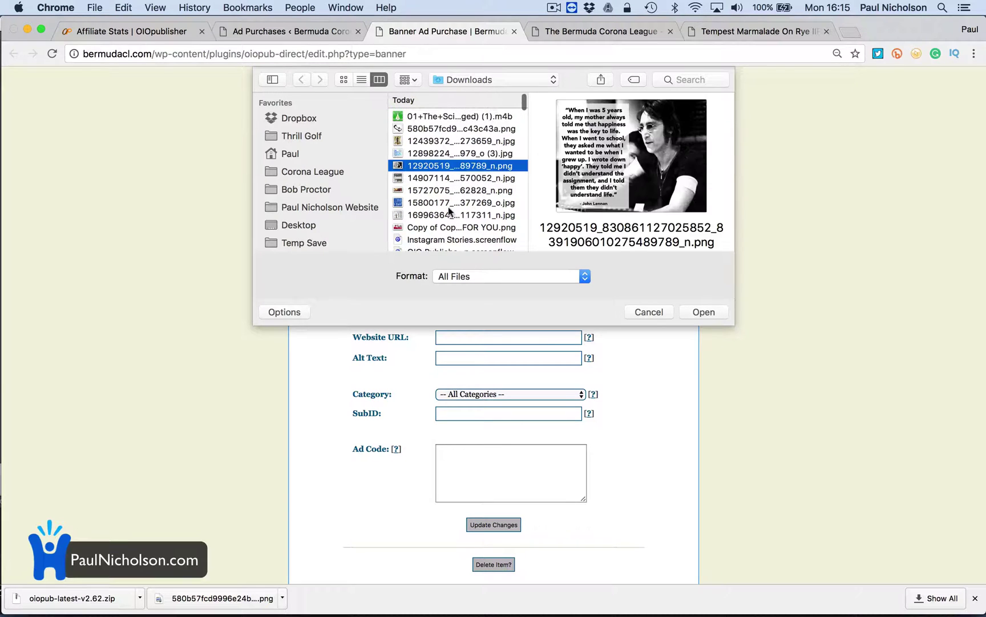
pyautogui.scroll(-3, 447, 207)
pyautogui.scroll(-5, 326, 231)
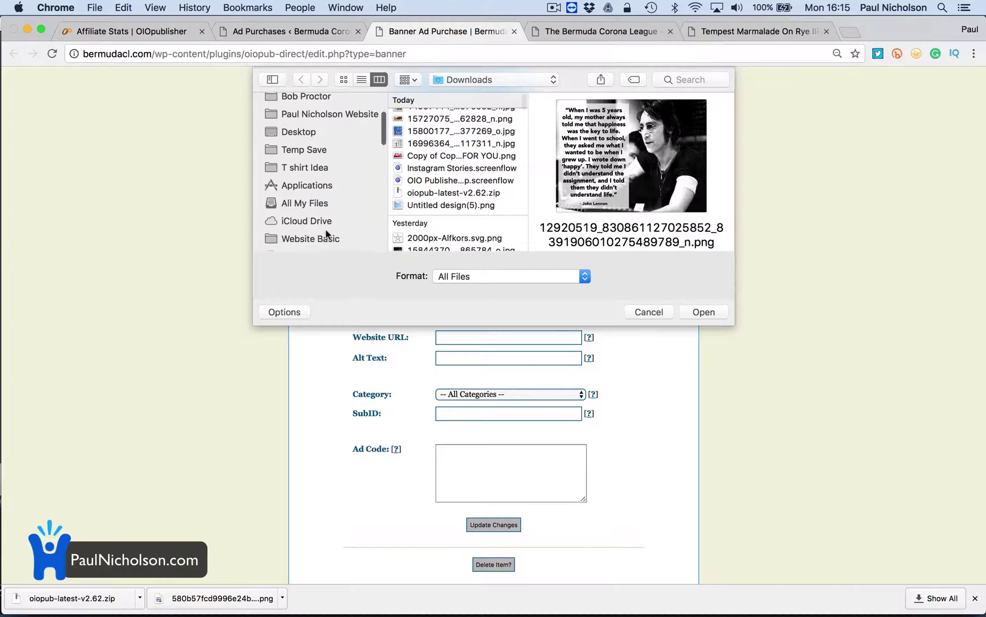
pyautogui.scroll(-5, 326, 233)
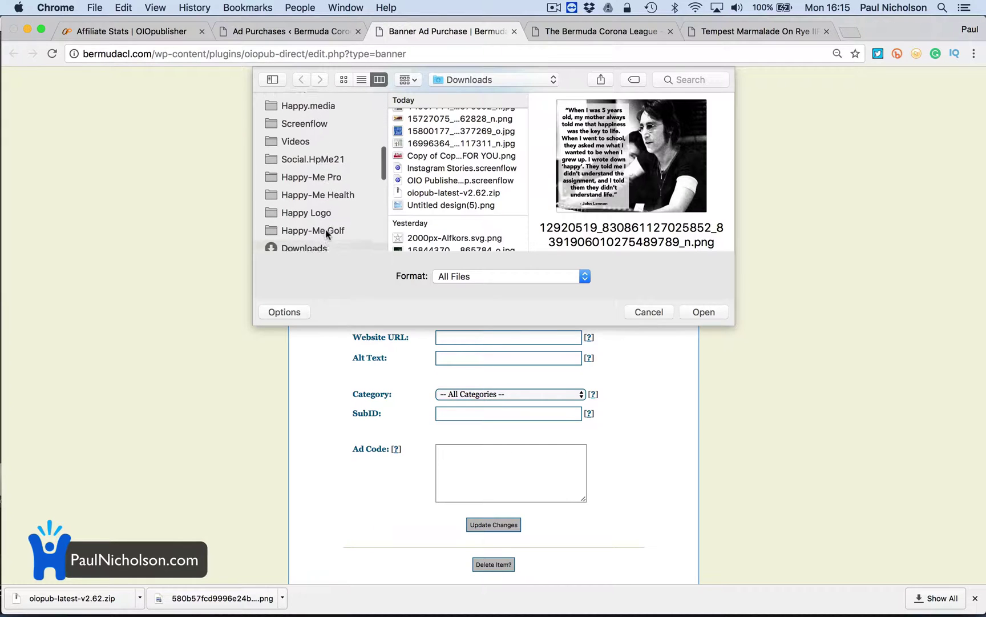
pyautogui.scroll(3, 326, 232)
pyautogui.scroll(5, 326, 232)
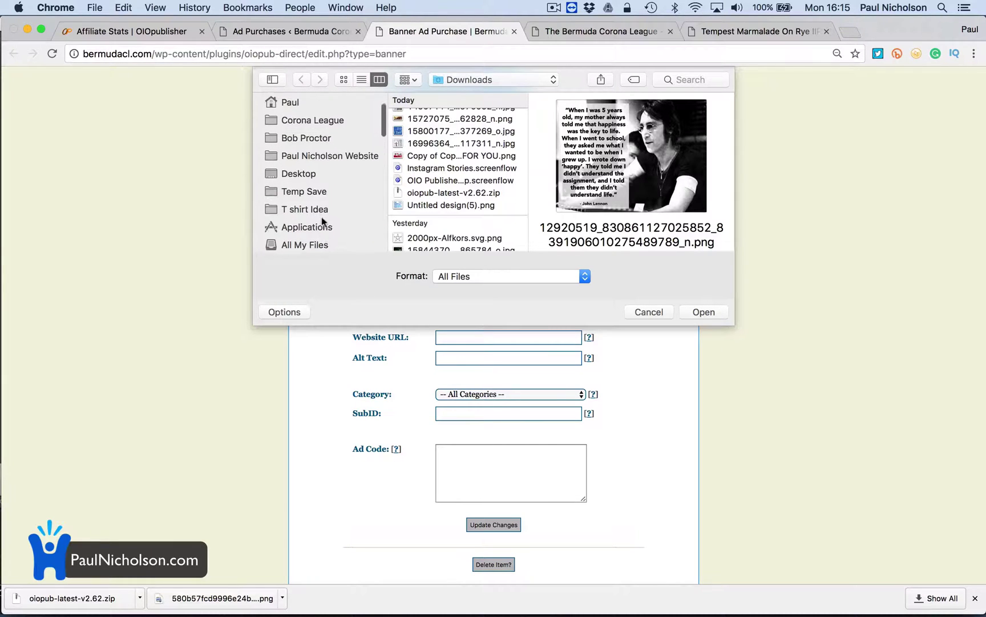
# Attach the headshot JPG from the website folder as the banner and submit the purchase
pyautogui.click(318, 163)
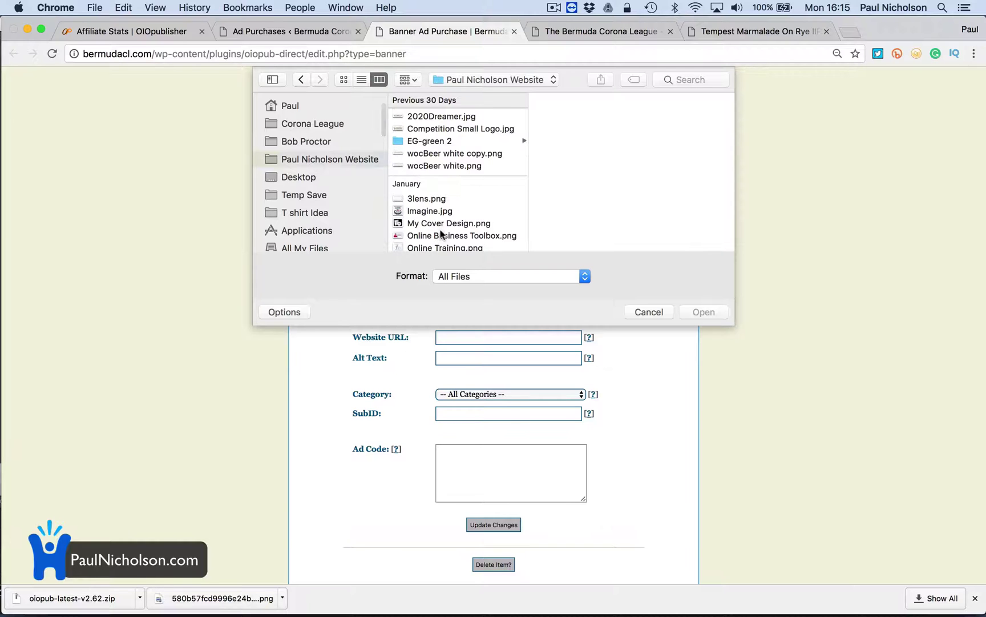
pyautogui.scroll(-4, 440, 231)
pyautogui.scroll(-10, 441, 232)
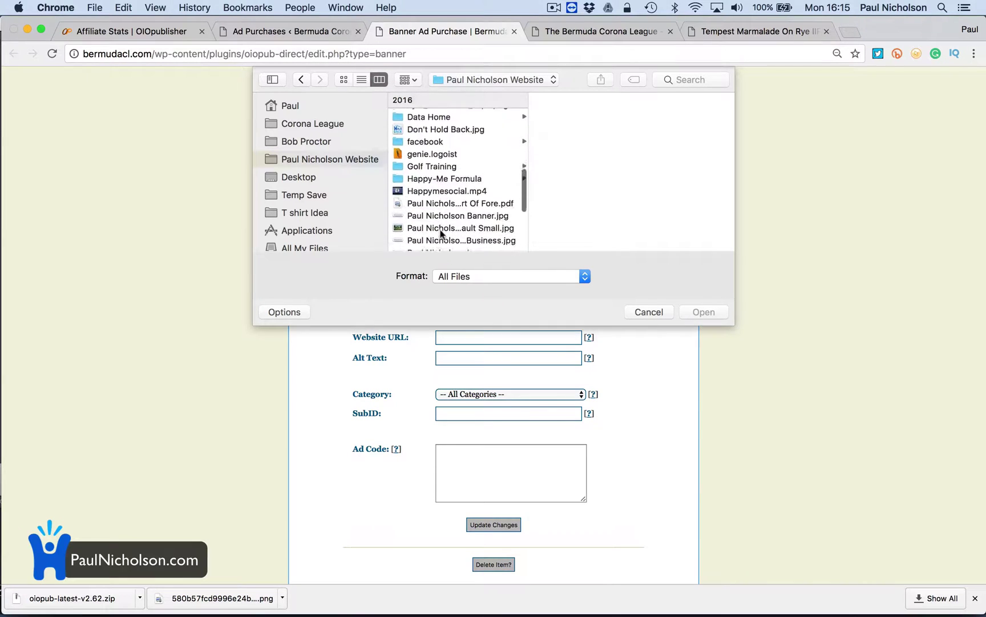
pyautogui.scroll(-3, 440, 231)
pyautogui.click(423, 141)
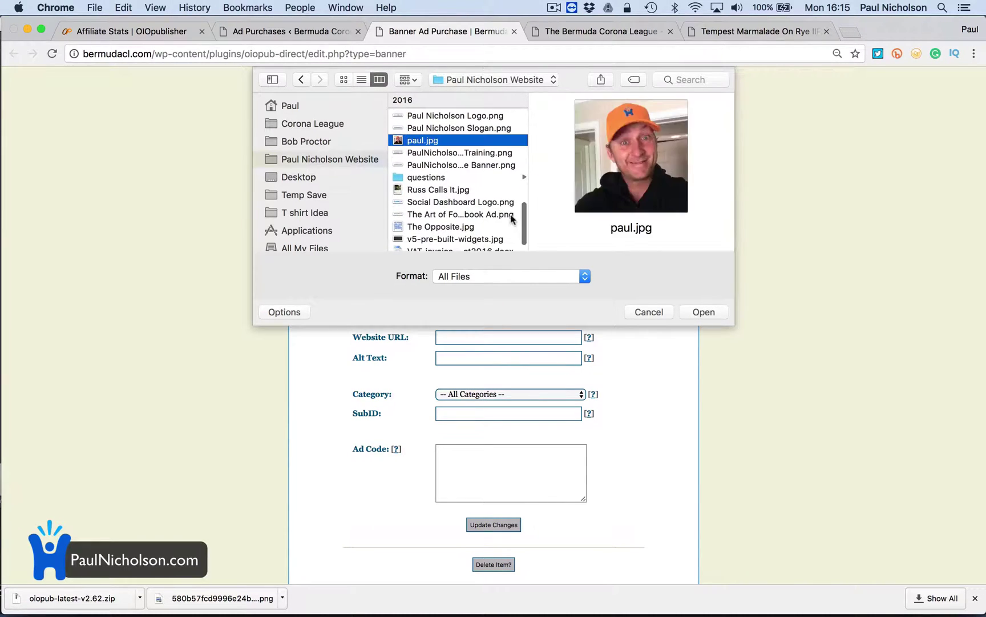
pyautogui.click(698, 312)
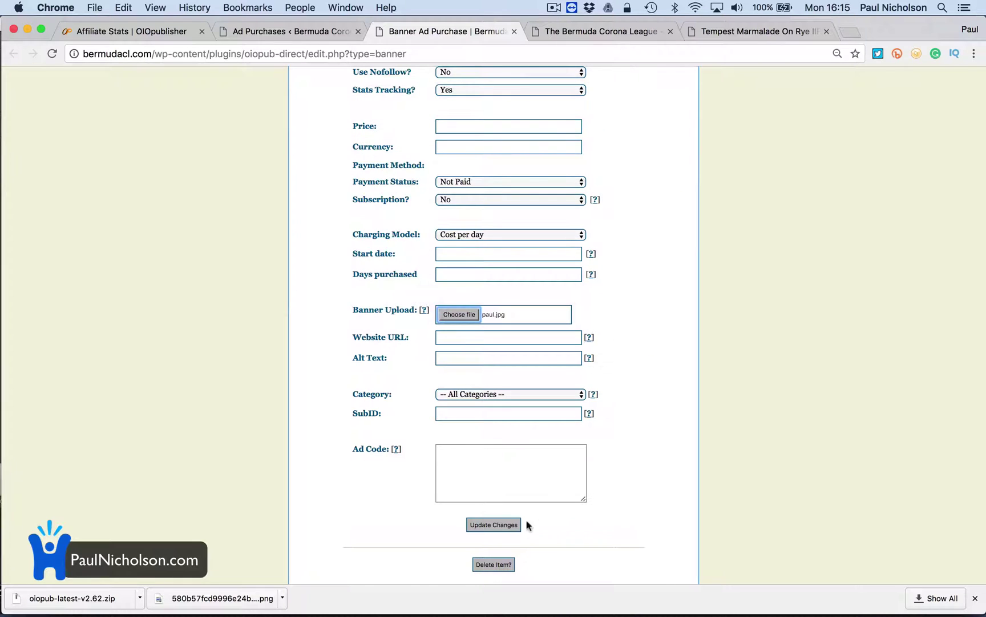
pyautogui.click(494, 525)
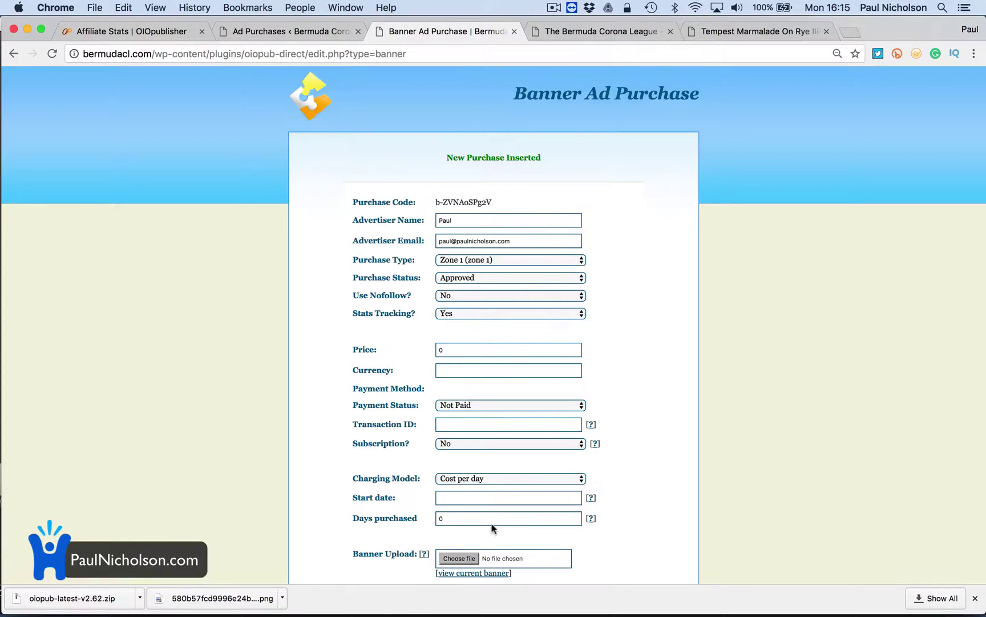
# Preview the newly uploaded headshot banner image, then close it
pyautogui.scroll(-5, 494, 528)
pyautogui.click(480, 339)
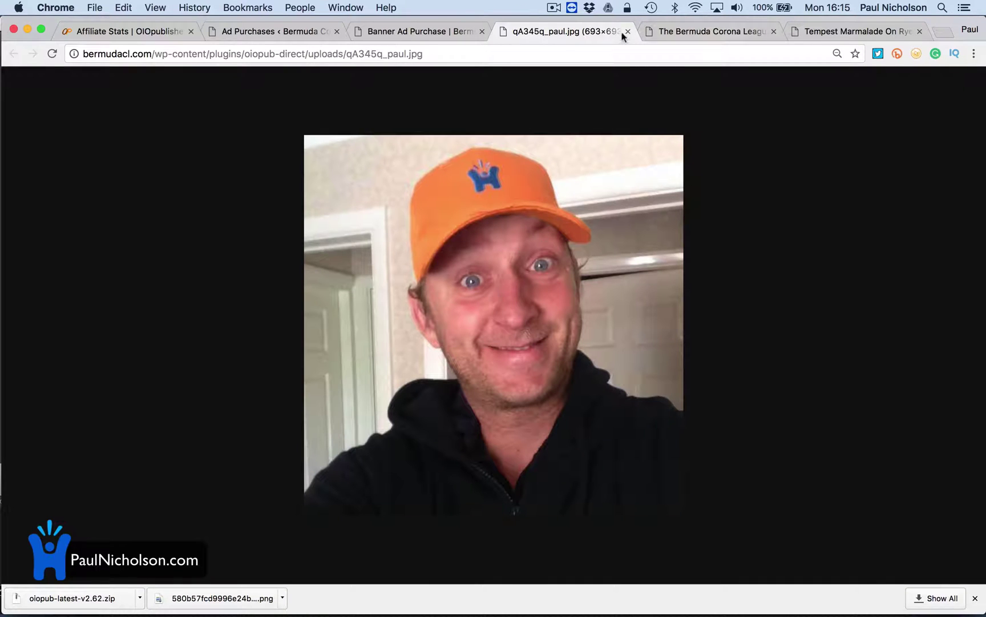
pyautogui.click(628, 31)
# Open the live league site, reload the homepage's sponsor banners, then return to the Dashboard
pyautogui.click(313, 36)
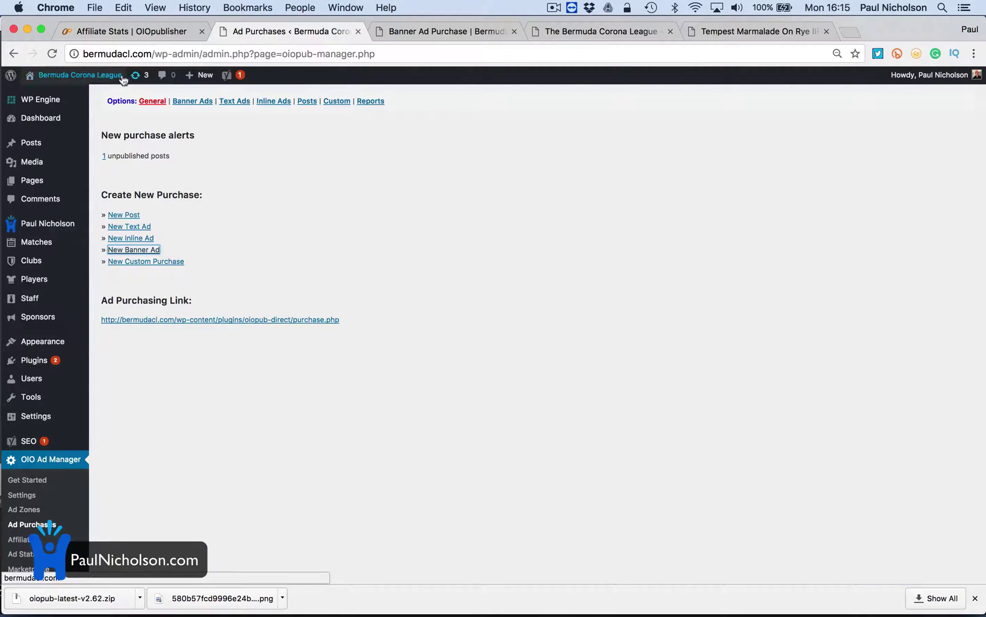
pyautogui.click(80, 74)
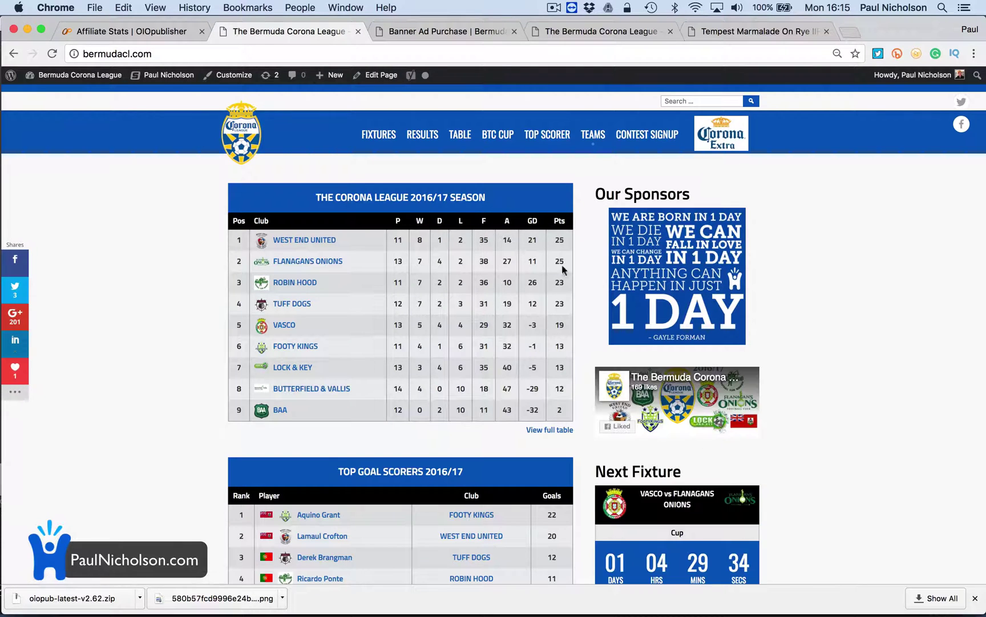
pyautogui.click(50, 55)
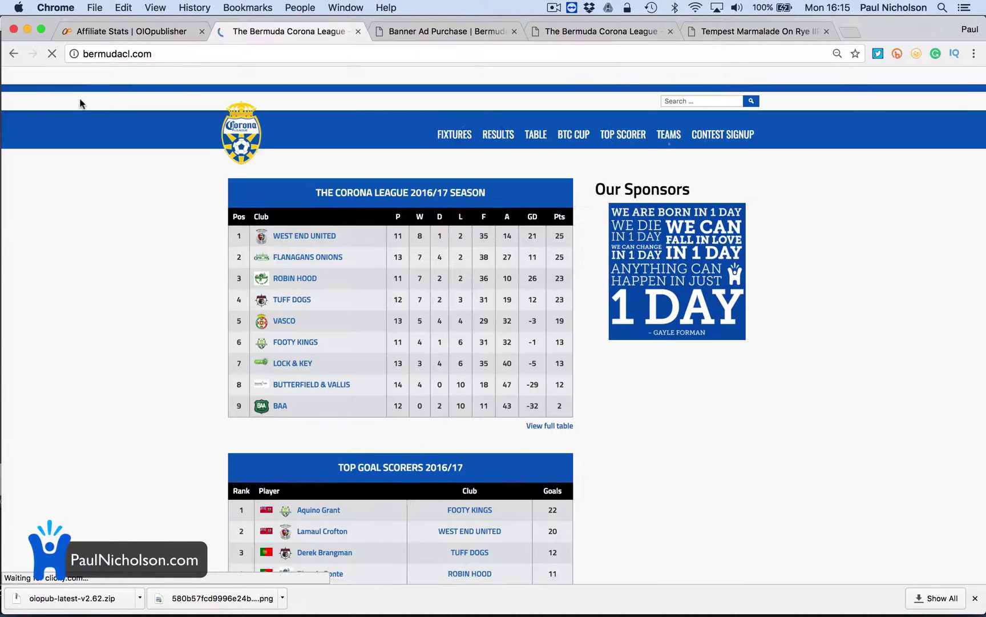
pyautogui.click(76, 82)
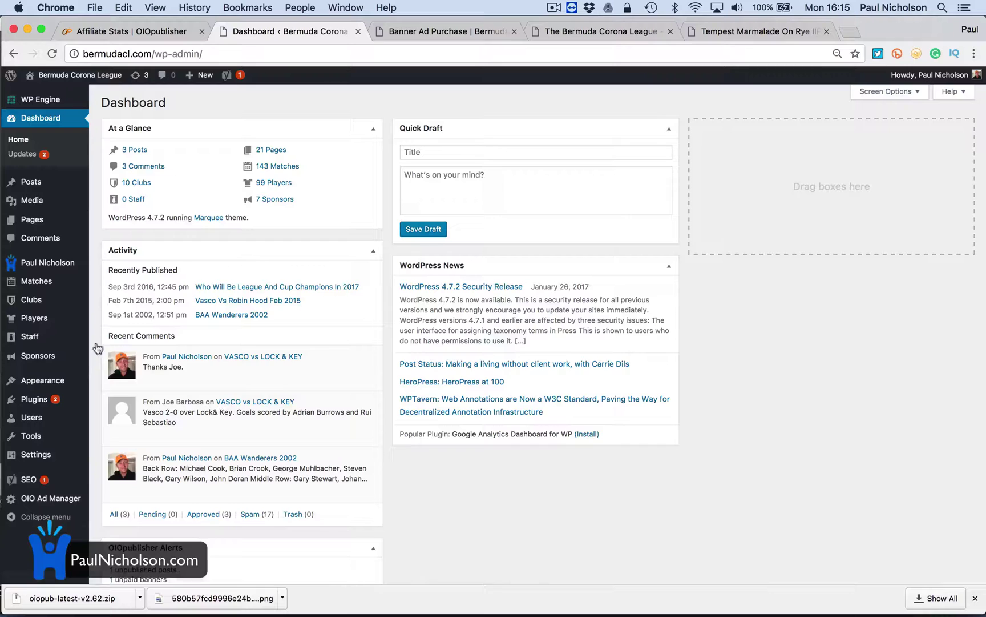
# Give Zone 1 2 rows, keep default ads rotating equally with purchases, and save the zone settings
pyautogui.scroll(-1, 86, 428)
pyautogui.moveTo(77, 500)
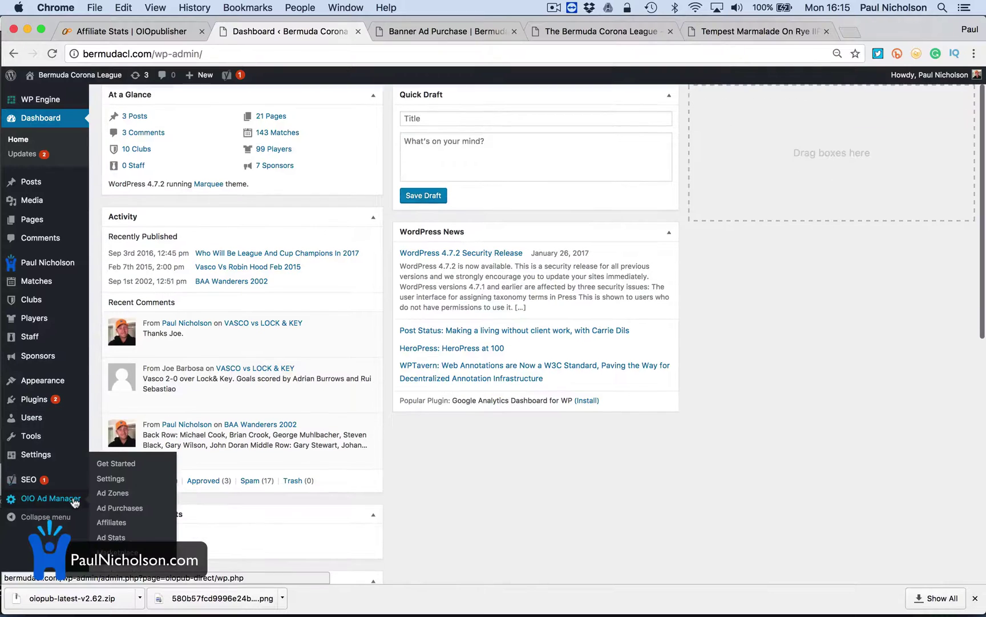
pyautogui.click(119, 494)
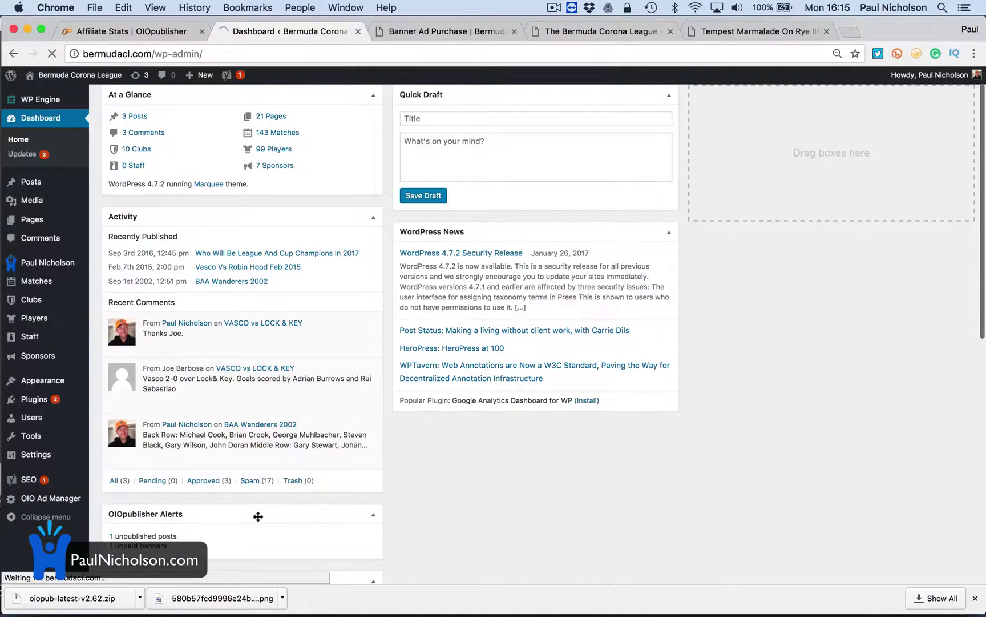
pyautogui.scroll(-11, 258, 516)
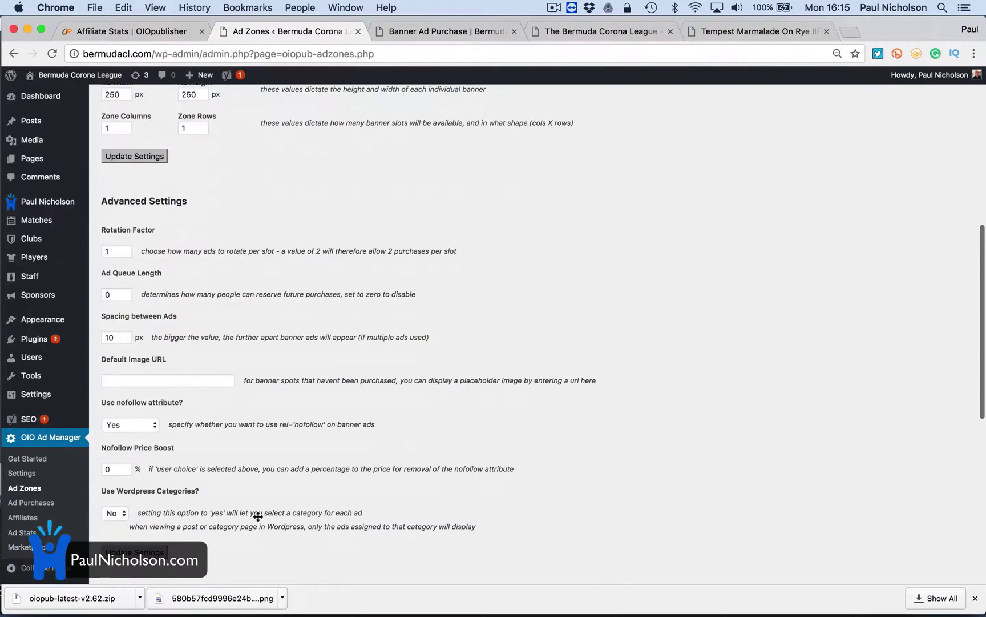
pyautogui.scroll(-5, 258, 517)
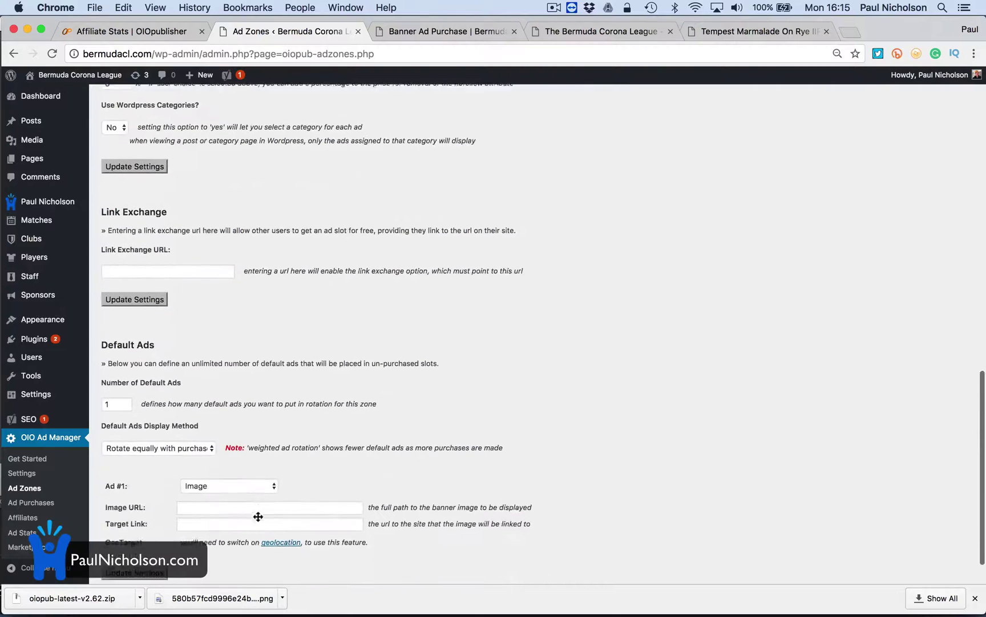
pyautogui.click(159, 404)
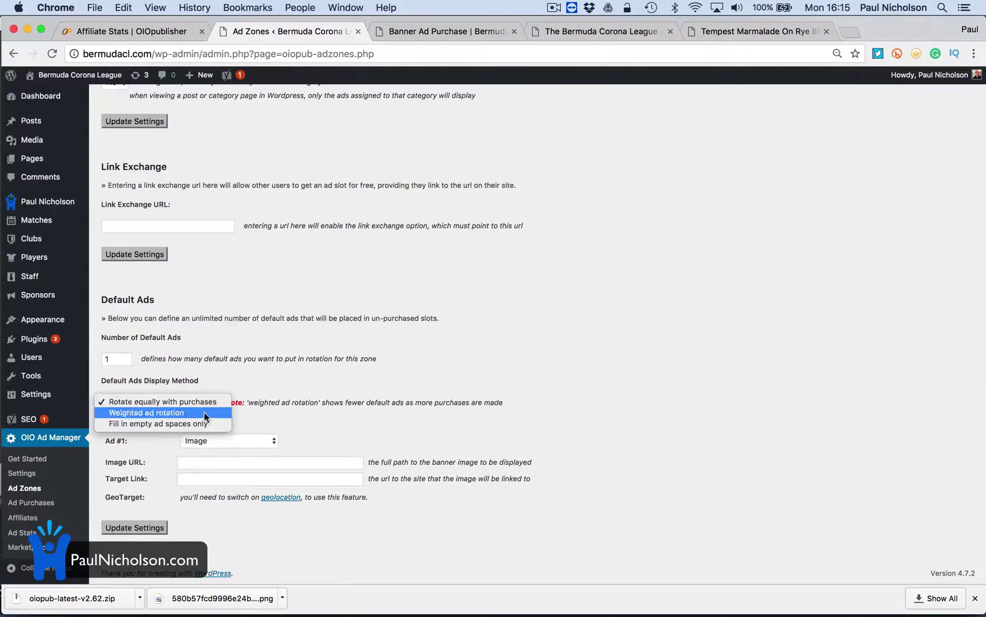
pyautogui.click(204, 401)
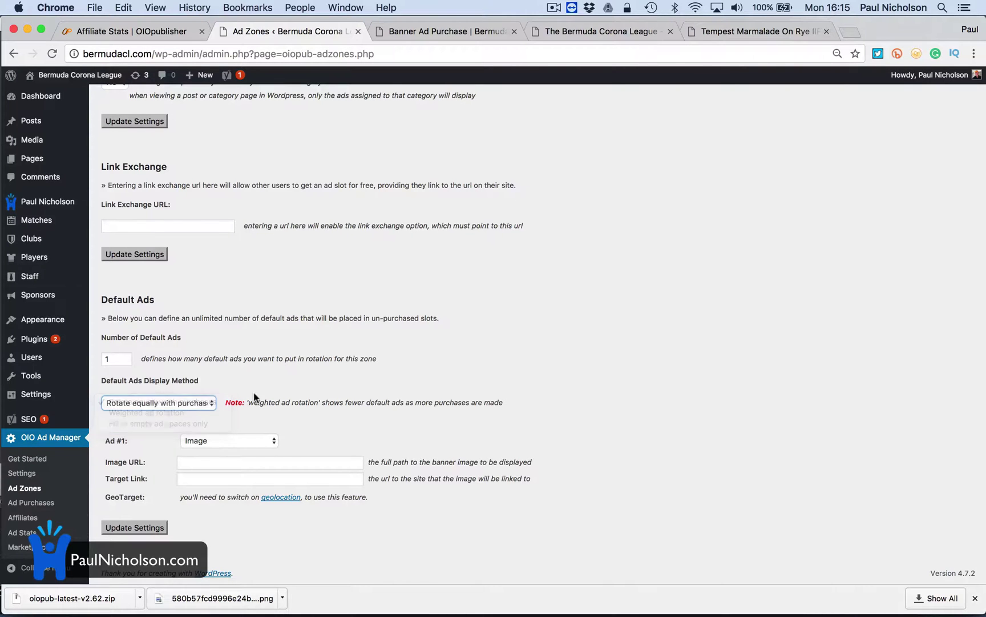
pyautogui.scroll(15, 266, 406)
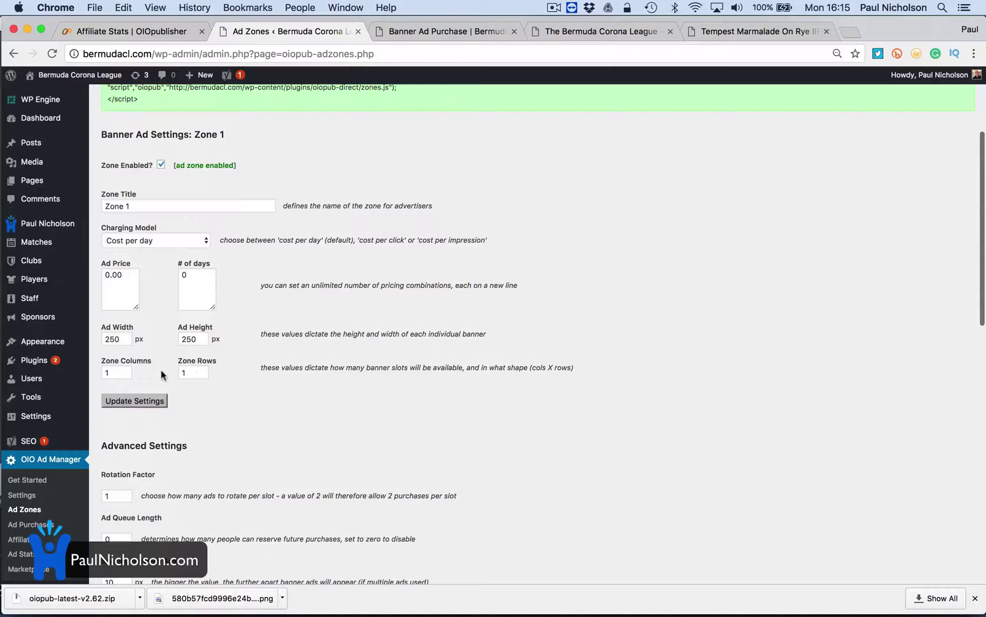
pyautogui.click(161, 402)
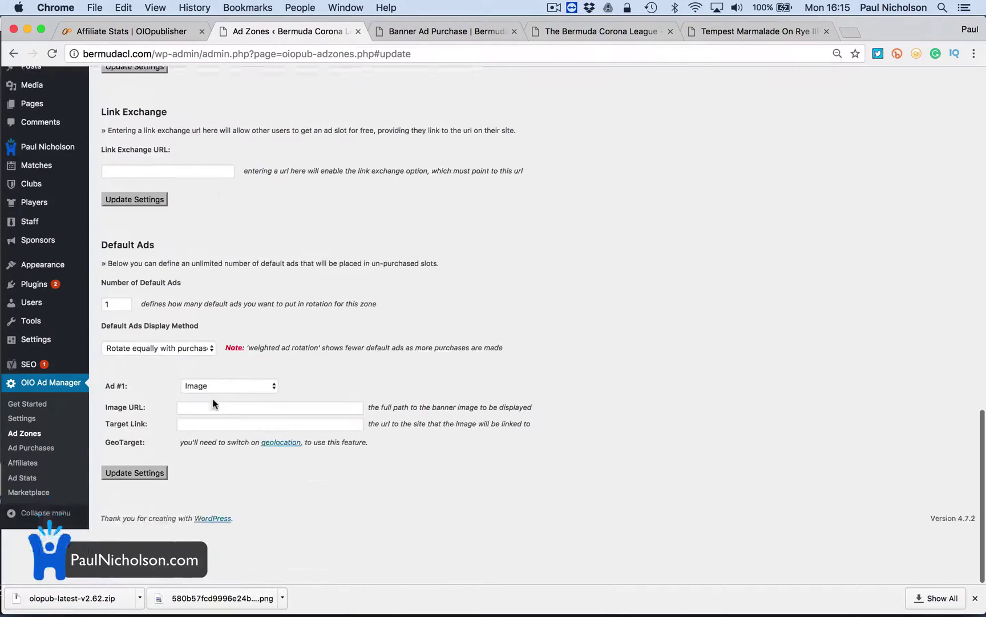
pyautogui.click(135, 527)
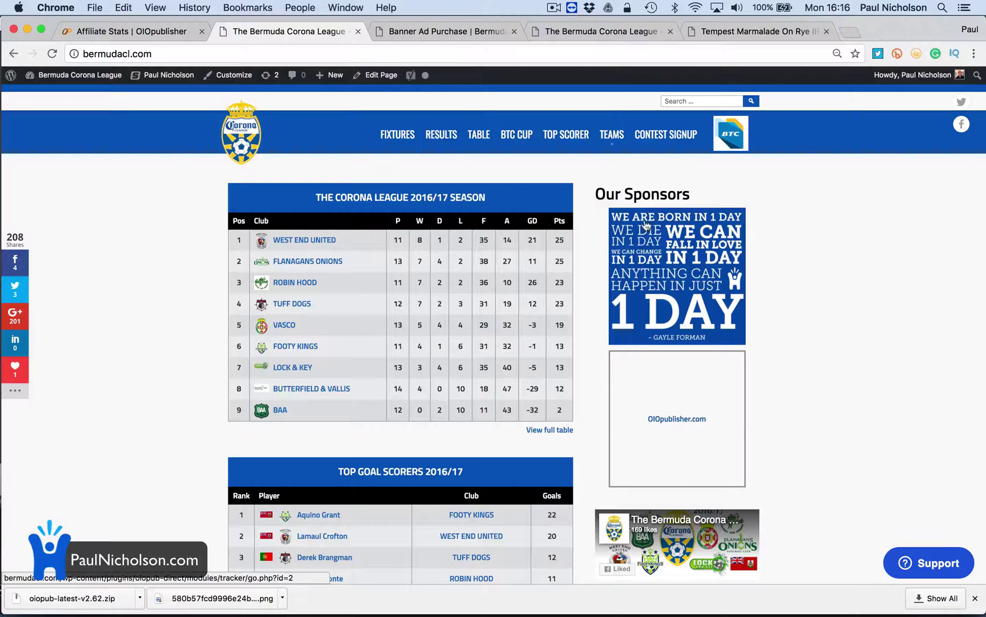
# From the Dashboard, list the Banner Ads under OIO Ad Manager's Ad Purchases
pyautogui.click(66, 77)
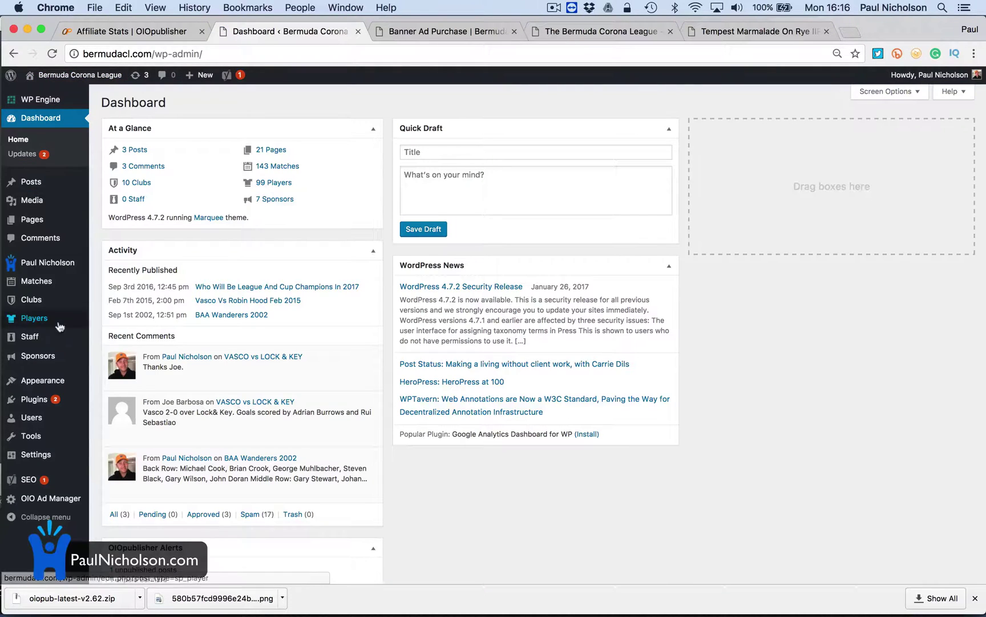
pyautogui.moveTo(66, 505)
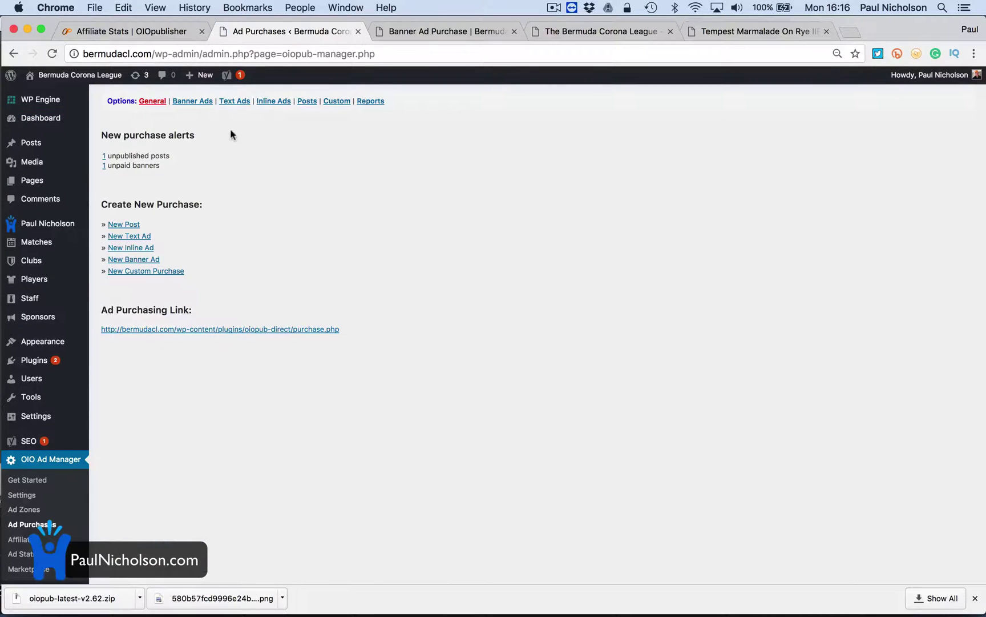
pyautogui.click(193, 101)
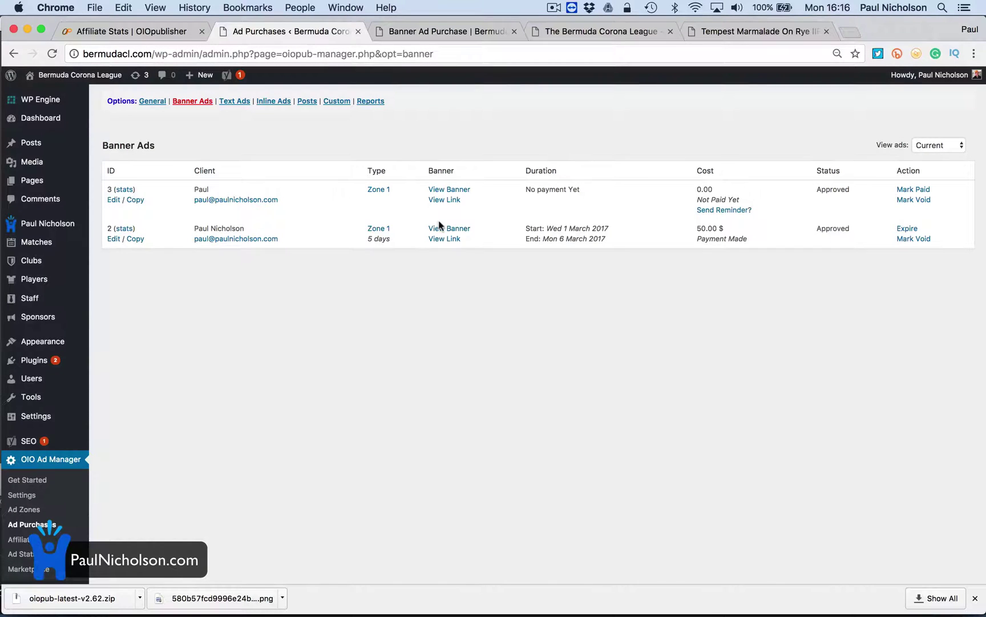
# Set banner ad purchase 3's payment status to Paid, save it, and return to the Banner Ads list
pyautogui.click(112, 199)
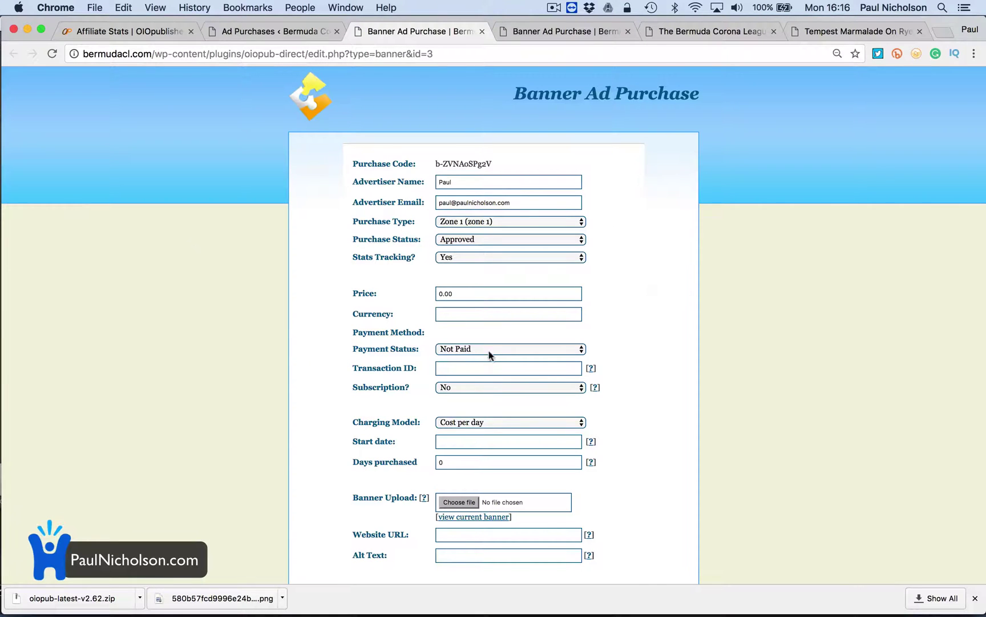
pyautogui.click(490, 352)
pyautogui.click(491, 359)
pyautogui.scroll(-5, 489, 356)
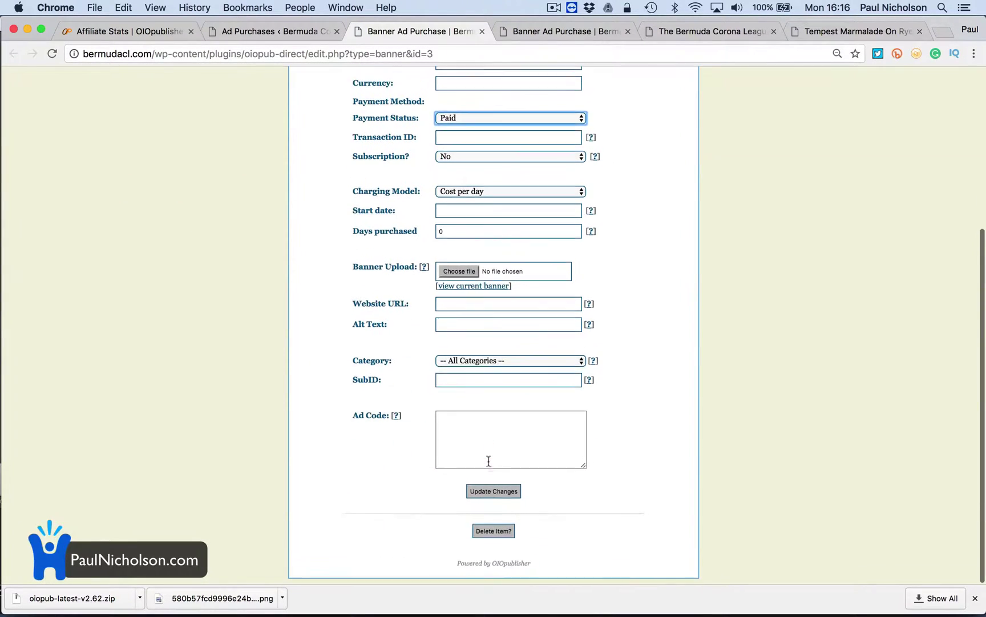
pyautogui.click(473, 492)
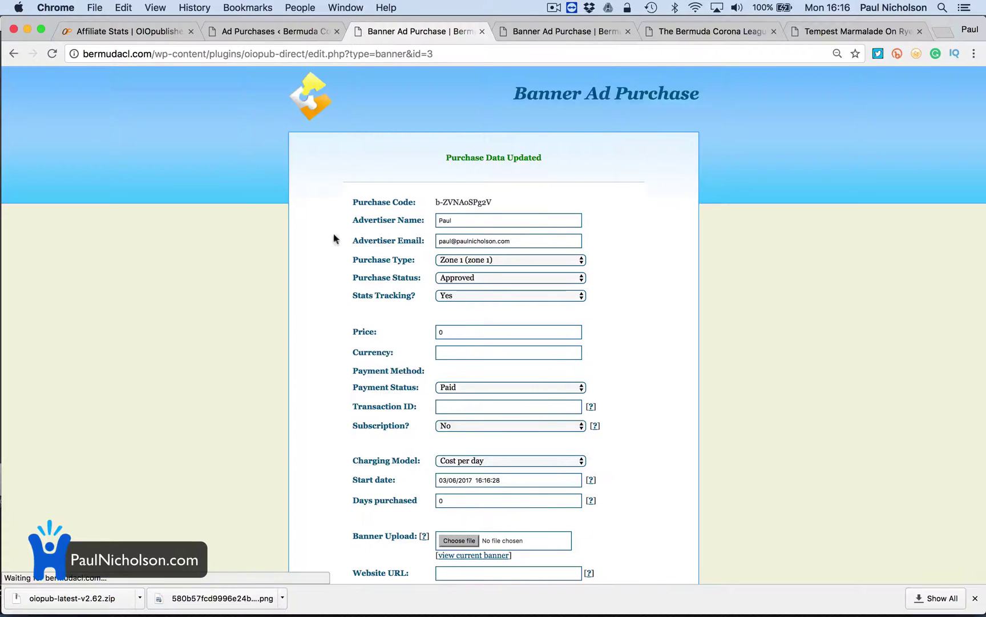
pyautogui.click(266, 32)
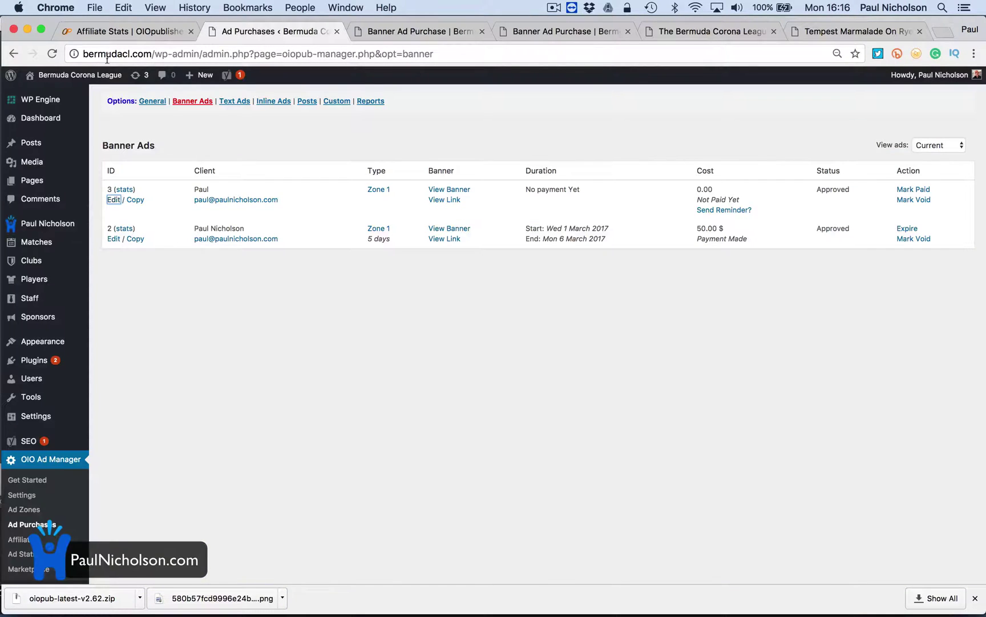
# View the homepage with the headshot banner above the 1 DAY quote, then go back to the dashboard
pyautogui.click(91, 97)
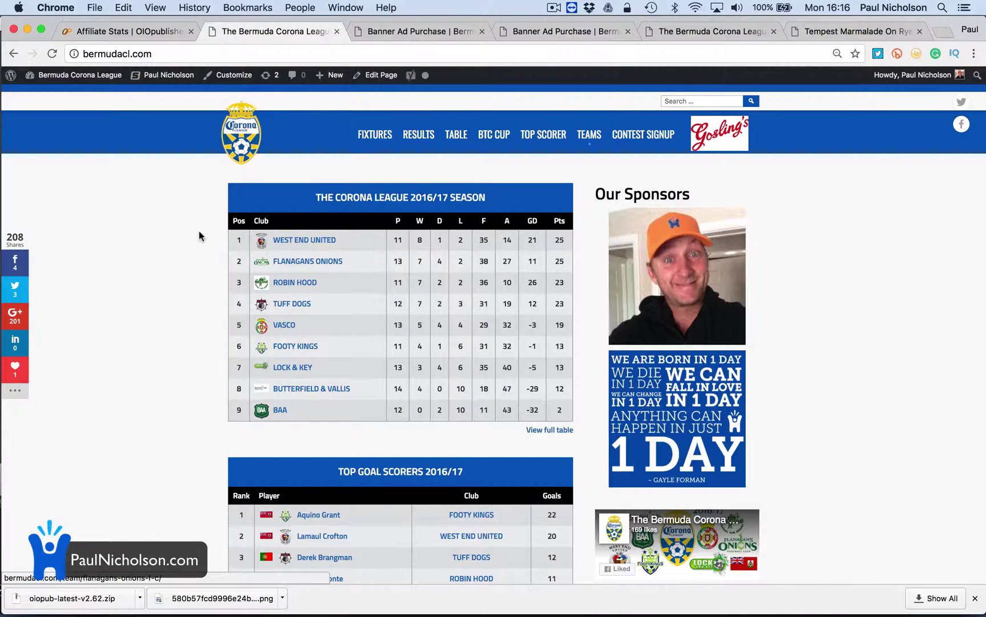
pyautogui.click(80, 96)
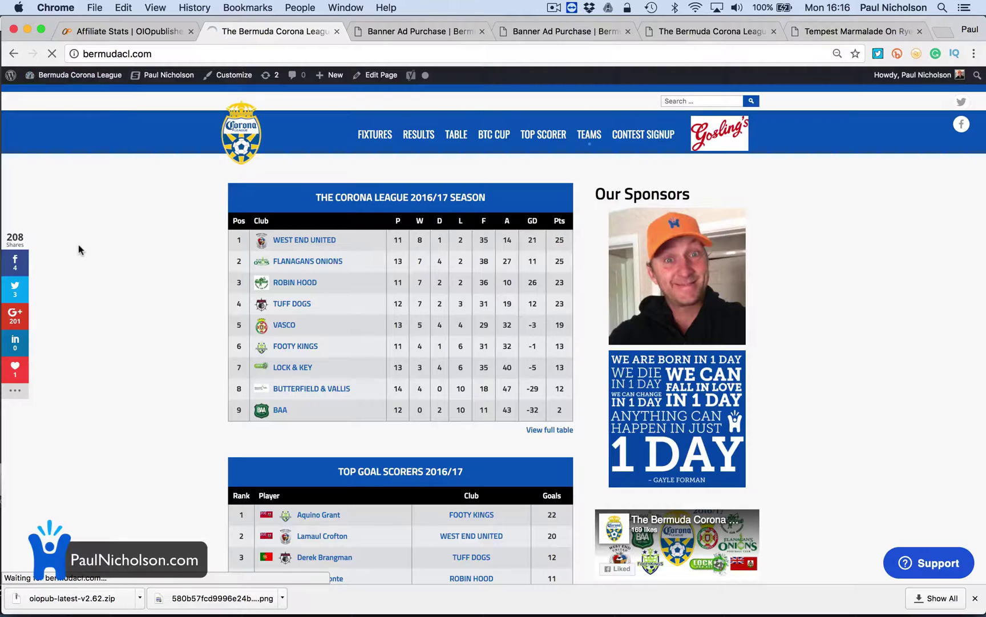
pyautogui.scroll(-10, 57, 371)
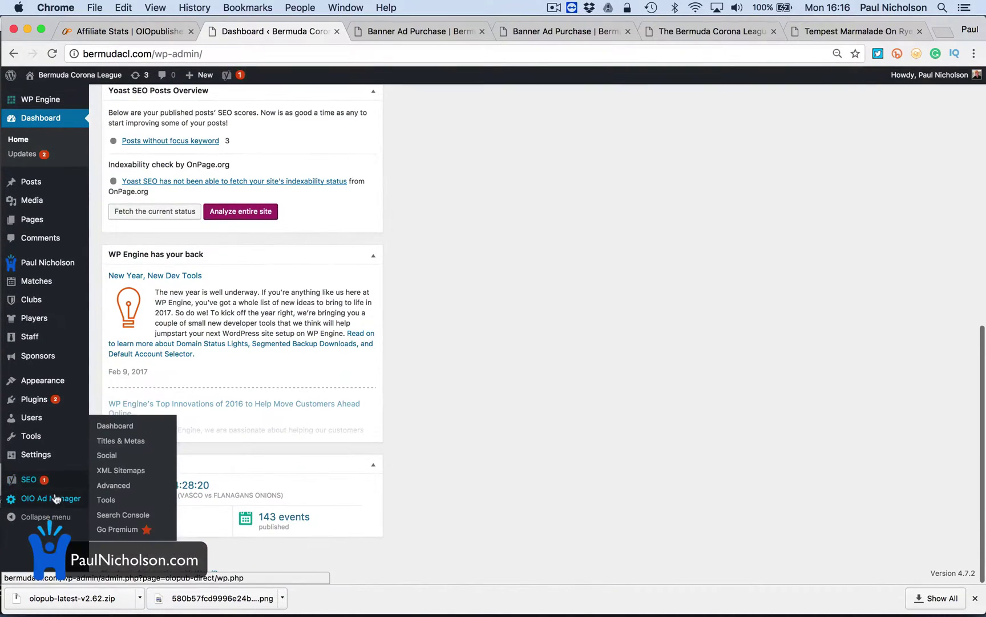
pyautogui.moveTo(51, 498)
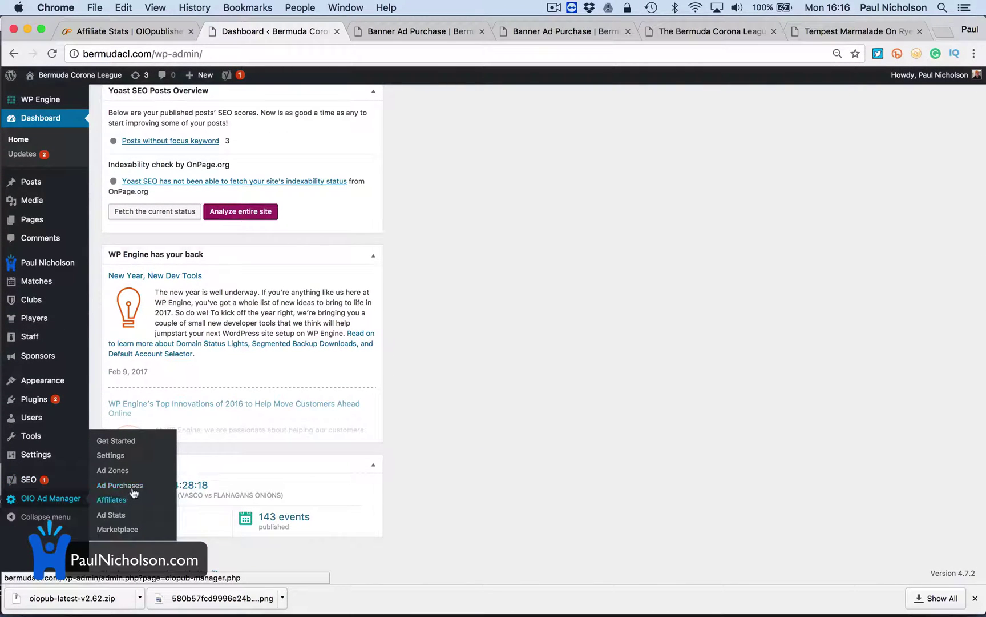
# Change Zone 1's Zone Rows to 1 in Ad Zones and save the settings
pyautogui.click(135, 469)
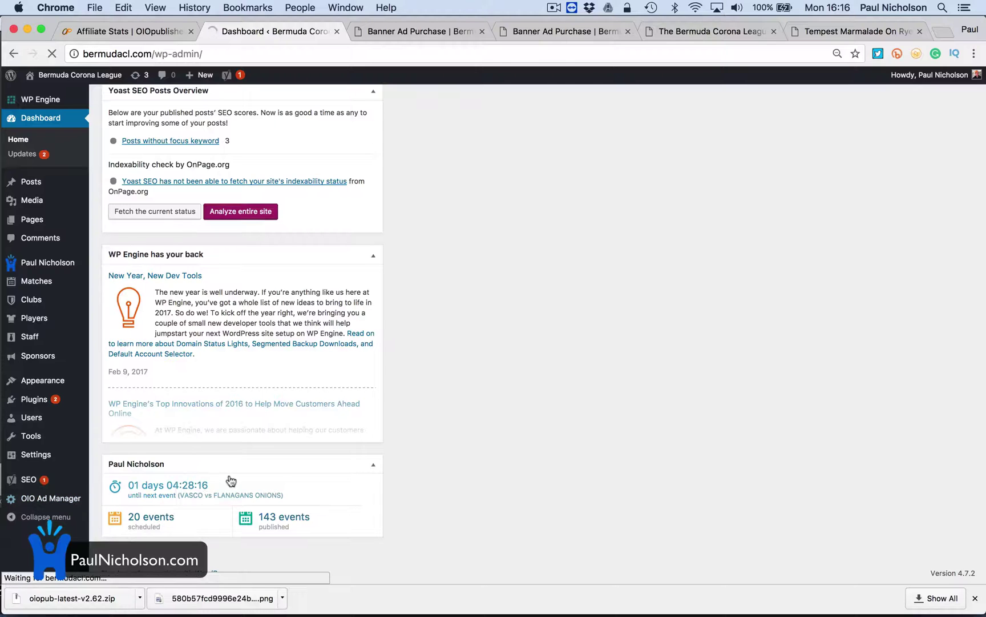
pyautogui.scroll(-15, 231, 481)
pyautogui.scroll(10, 223, 429)
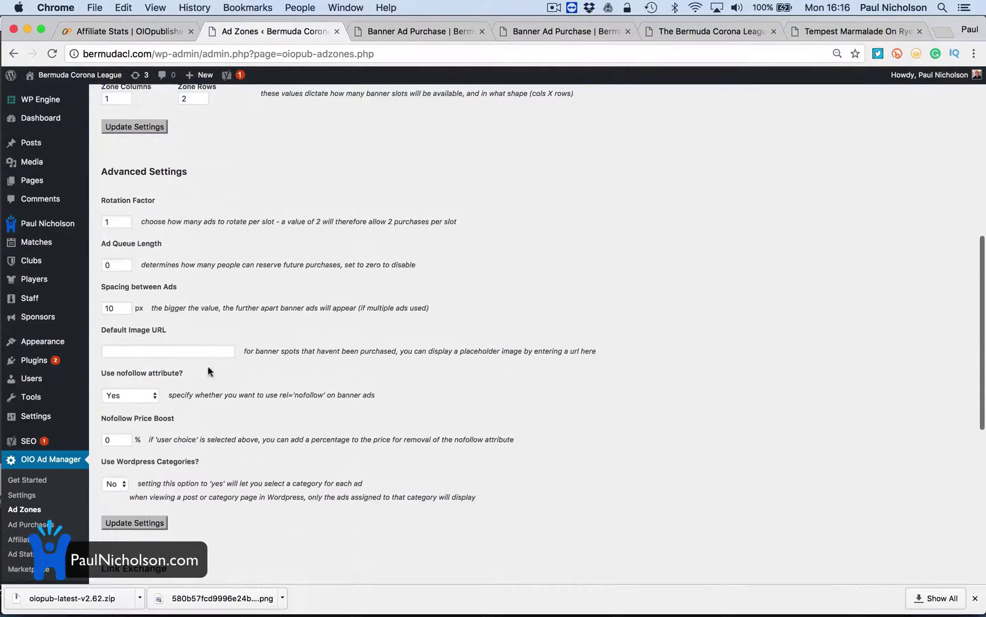
pyautogui.write('1')
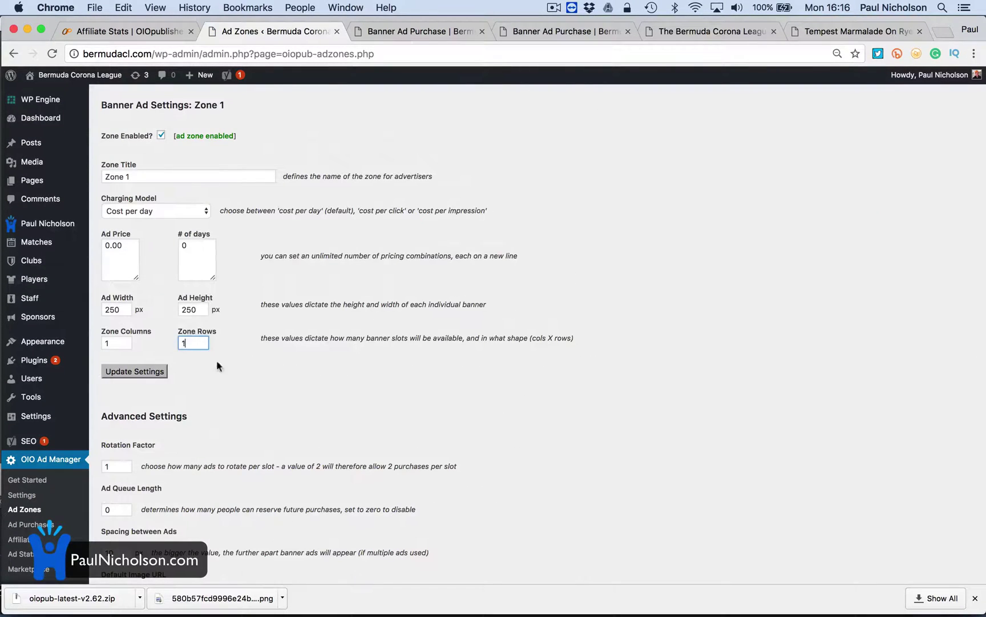
pyautogui.click(149, 371)
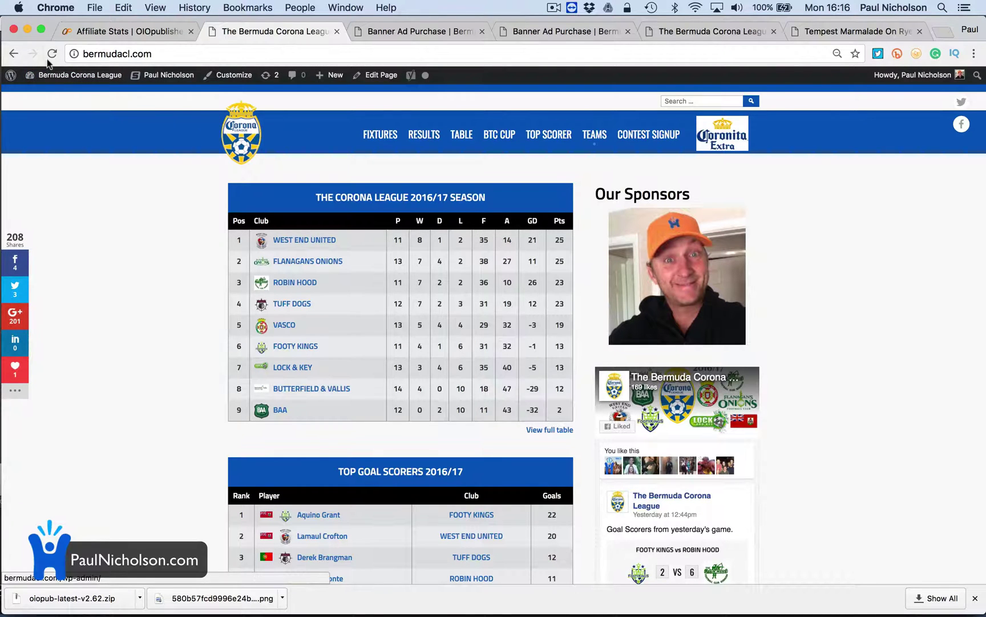
# Reload the homepage three times to watch sponsor ads rotate, then open the league TABLE page
pyautogui.click(52, 53)
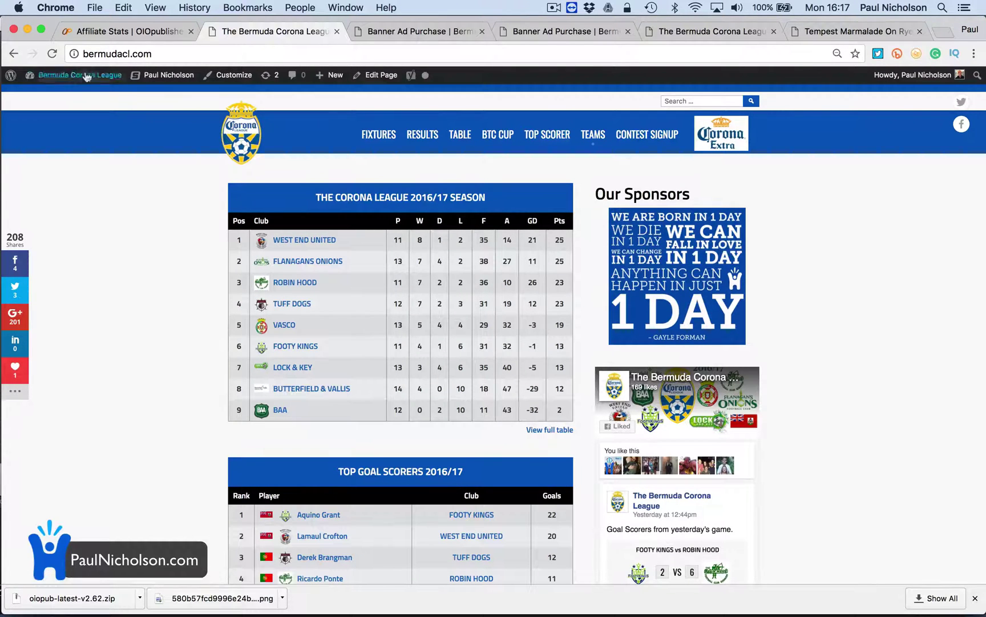
pyautogui.click(52, 53)
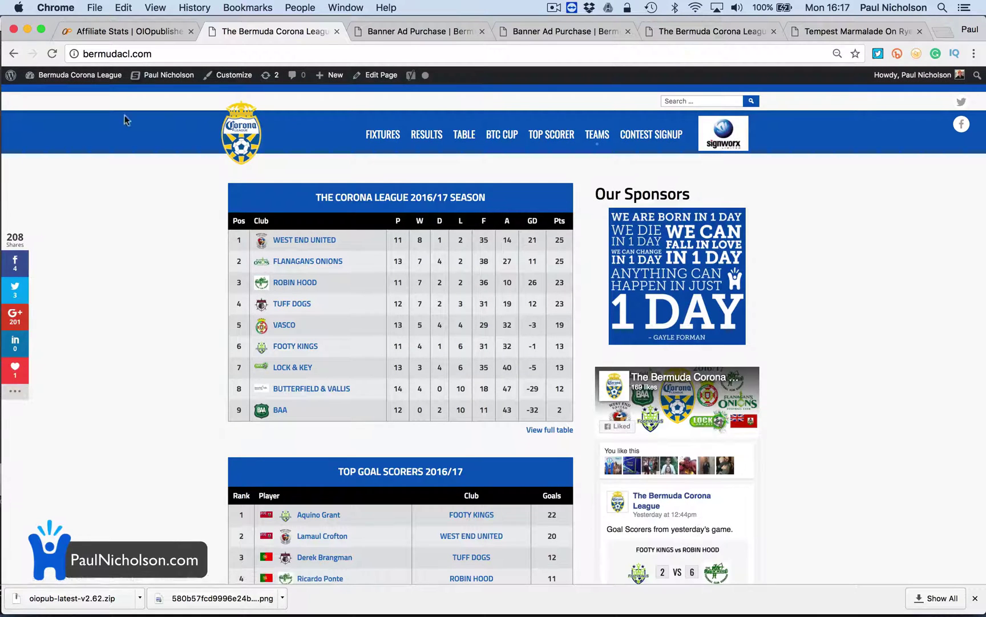
pyautogui.click(51, 53)
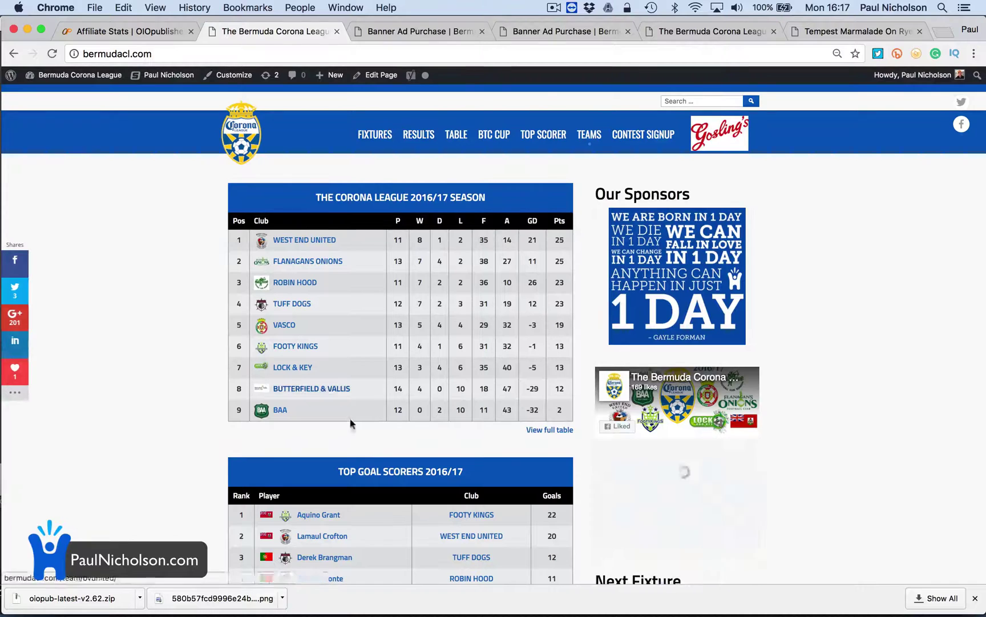
pyautogui.click(457, 134)
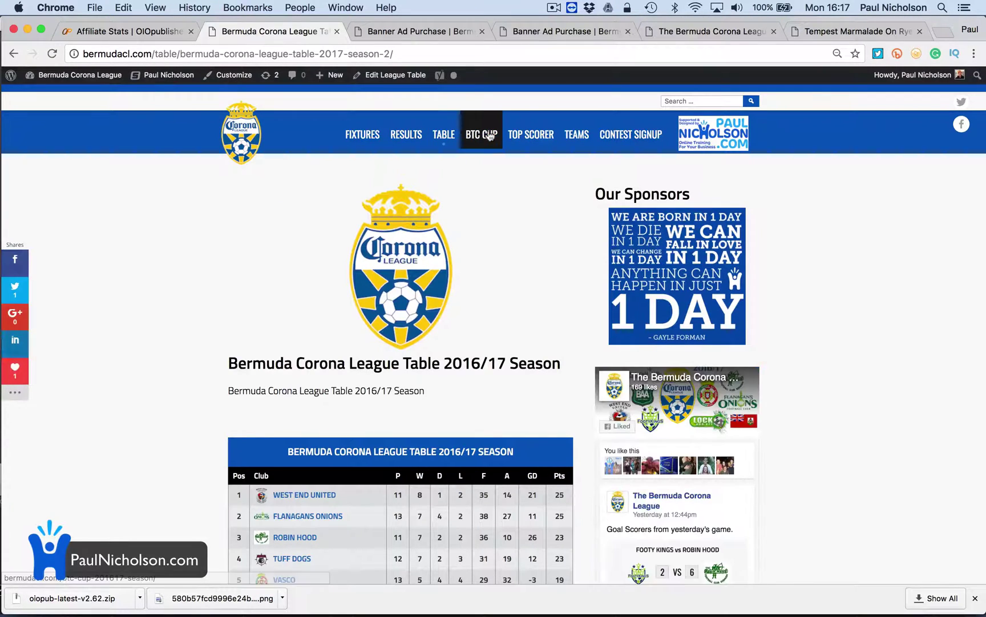
# Check the sponsor slot on the BTC Cup, Top Goal Scorers, Fixtures and Results pages
pyautogui.click(491, 141)
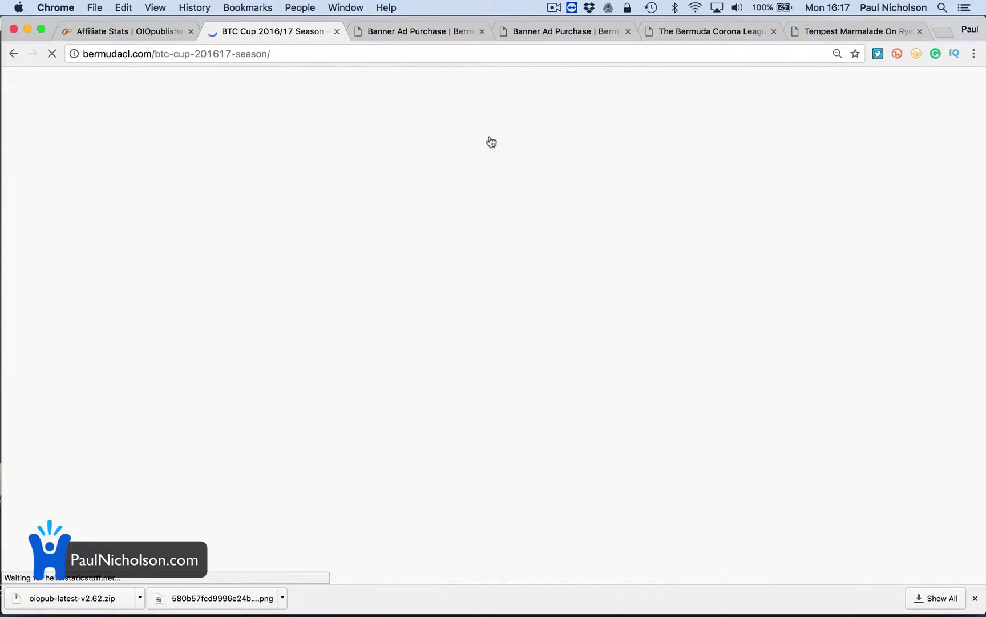
pyautogui.click(545, 137)
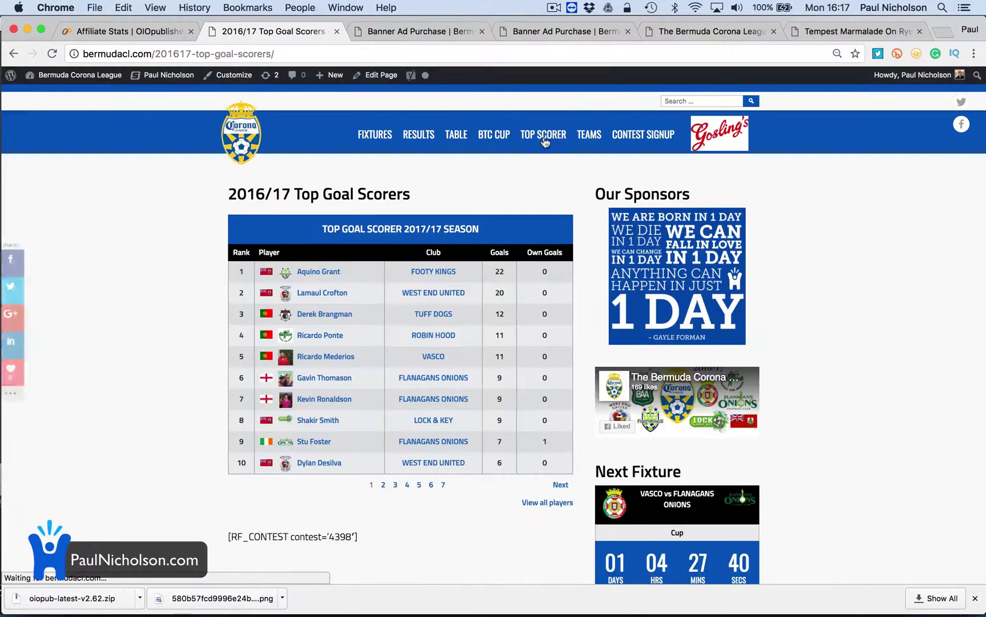
pyautogui.press('super+r')
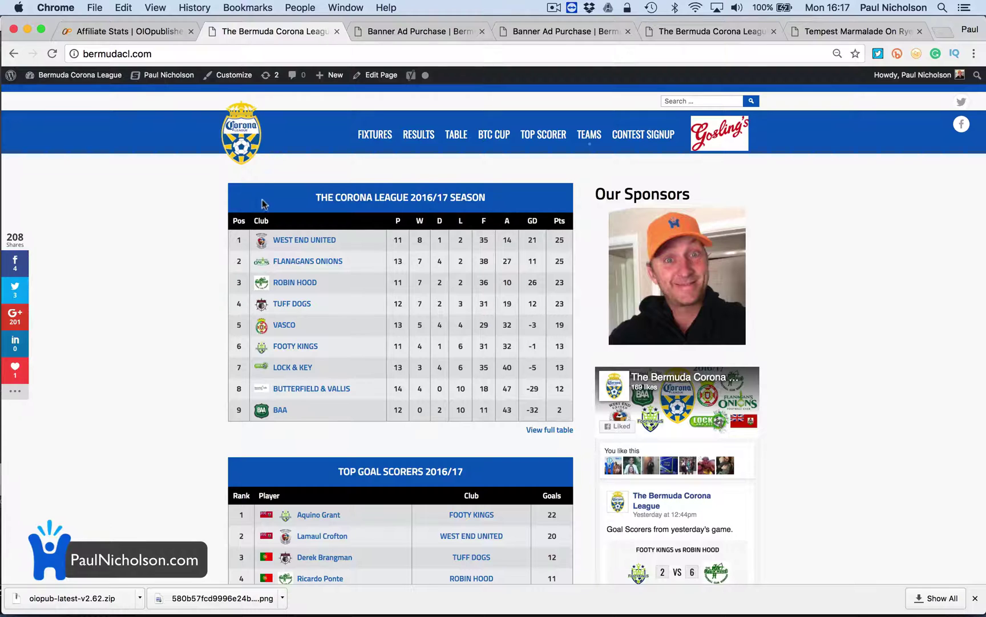
pyautogui.click(379, 150)
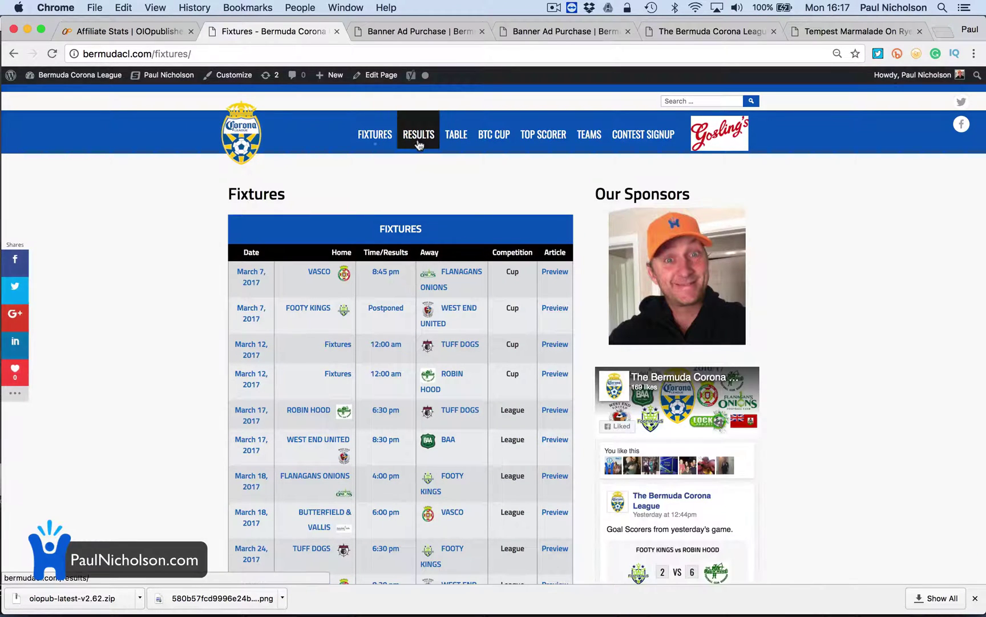
pyautogui.click(414, 145)
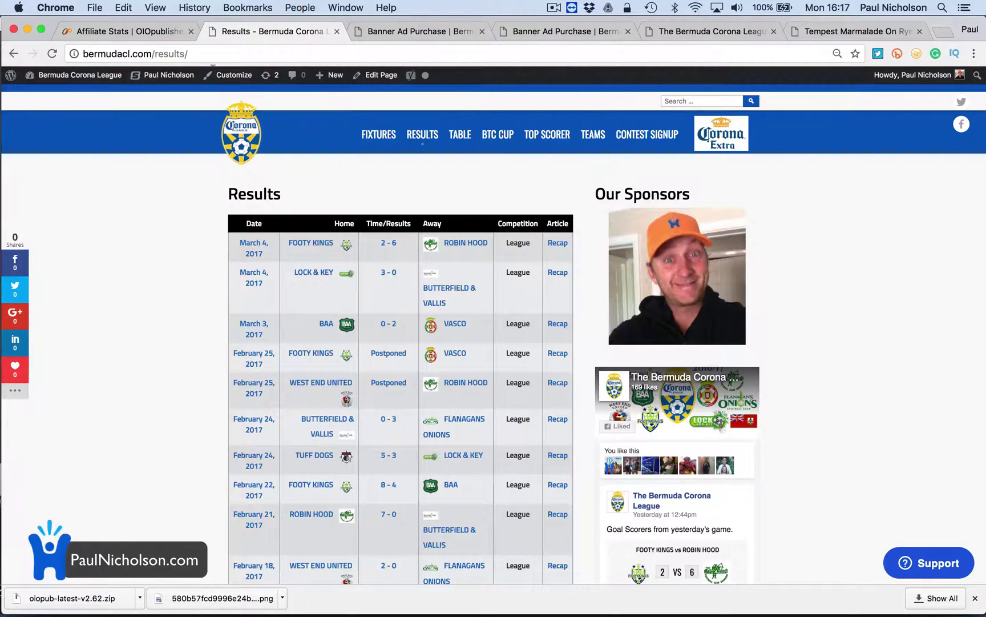
pyautogui.moveTo(68, 86)
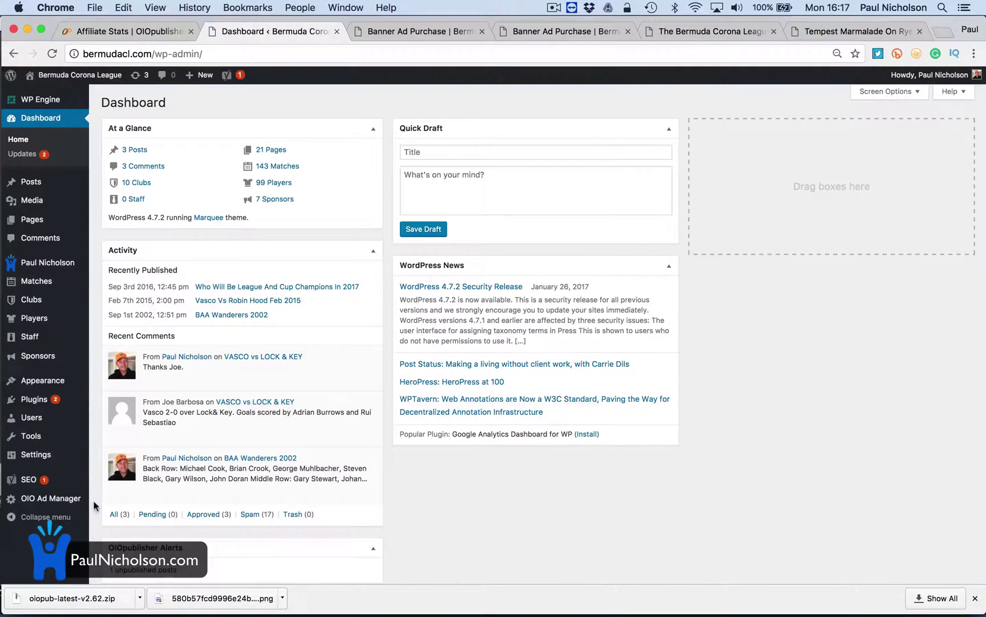
pyautogui.moveTo(59, 501)
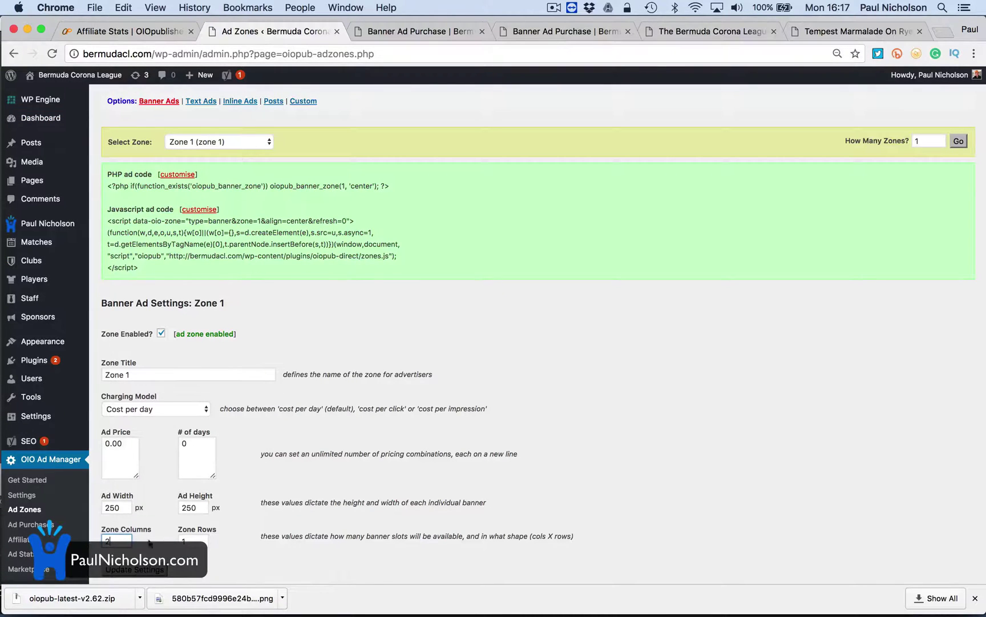
# Save Zone 1 as a 2 × 2 banner grid with 2 columns and 2 rows
pyautogui.scroll(-5, 202, 537)
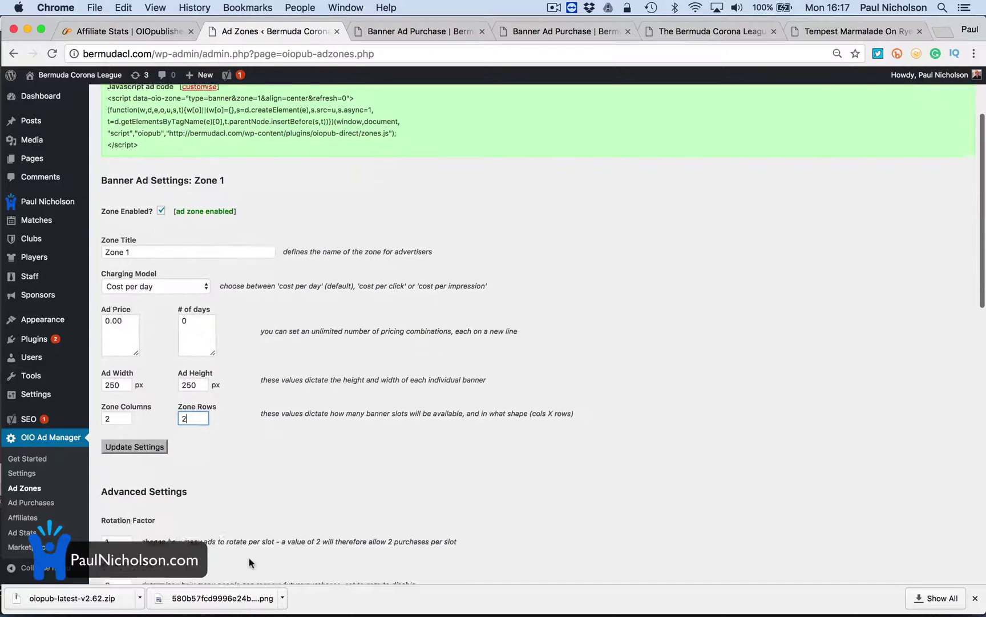
pyautogui.click(136, 441)
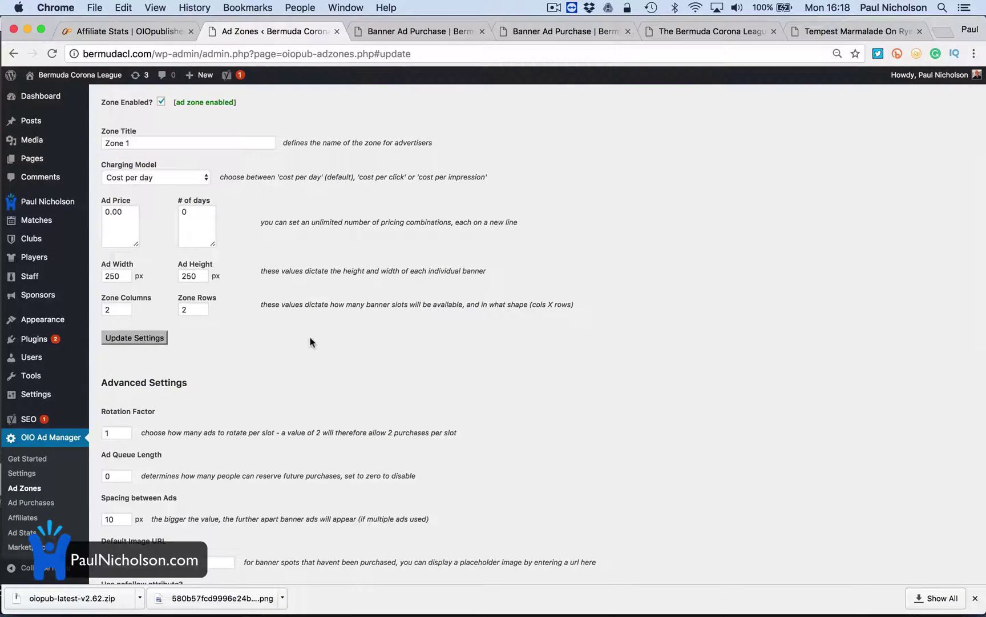
pyautogui.scroll(-10, 310, 337)
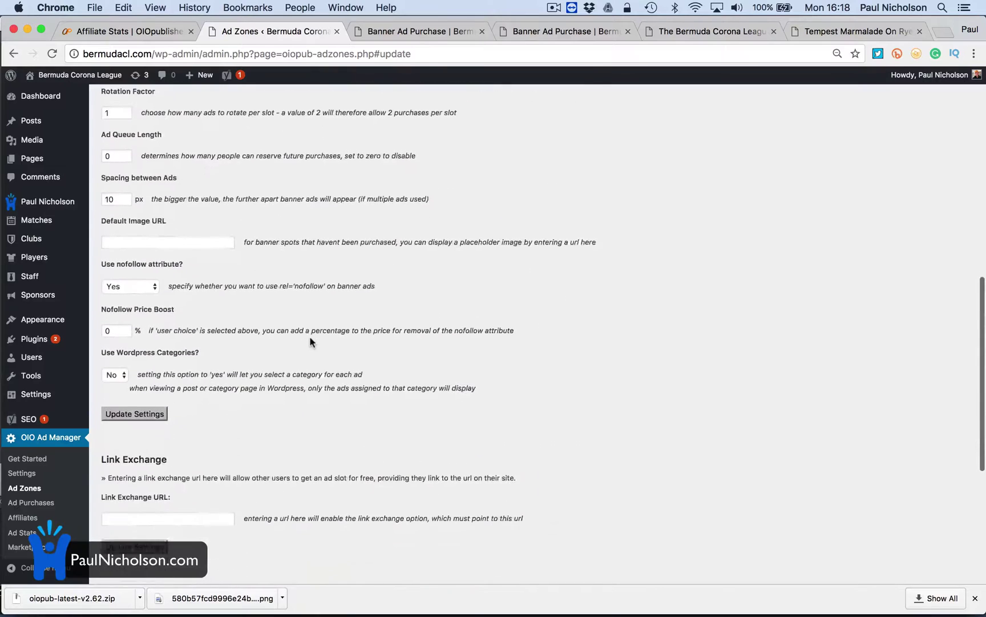
pyautogui.scroll(-1, 310, 341)
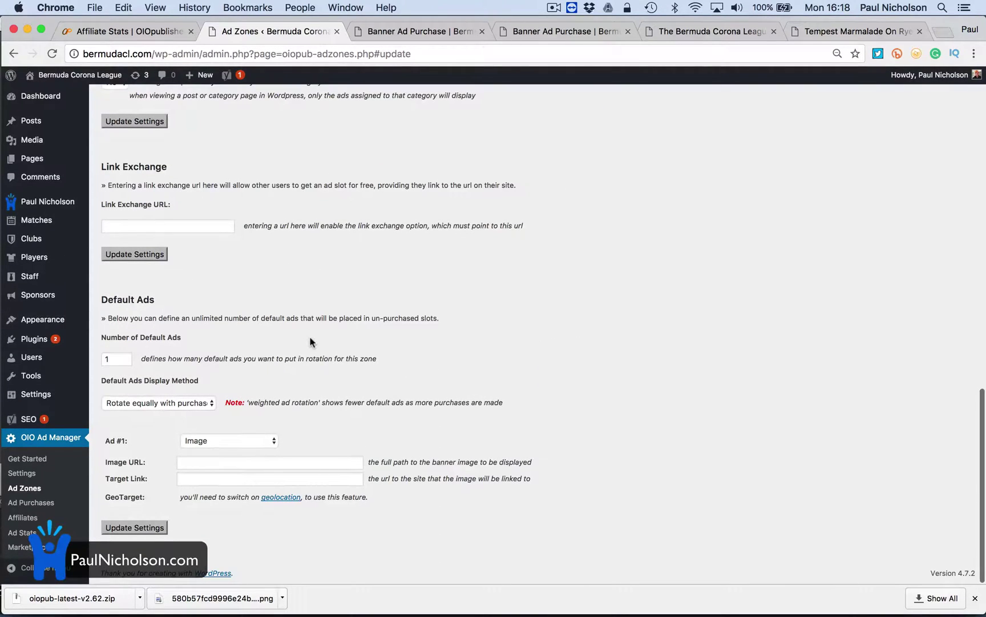
# Set Default Ads Display Method to Rotate equally with purchases and save the zone settings
pyautogui.click(198, 402)
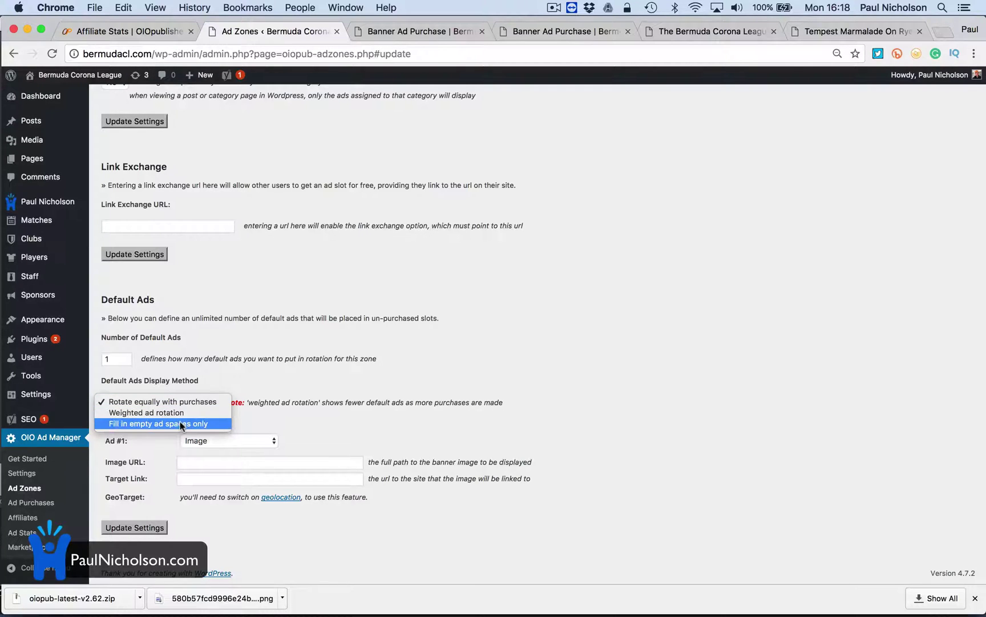
pyautogui.click(180, 423)
pyautogui.click(190, 405)
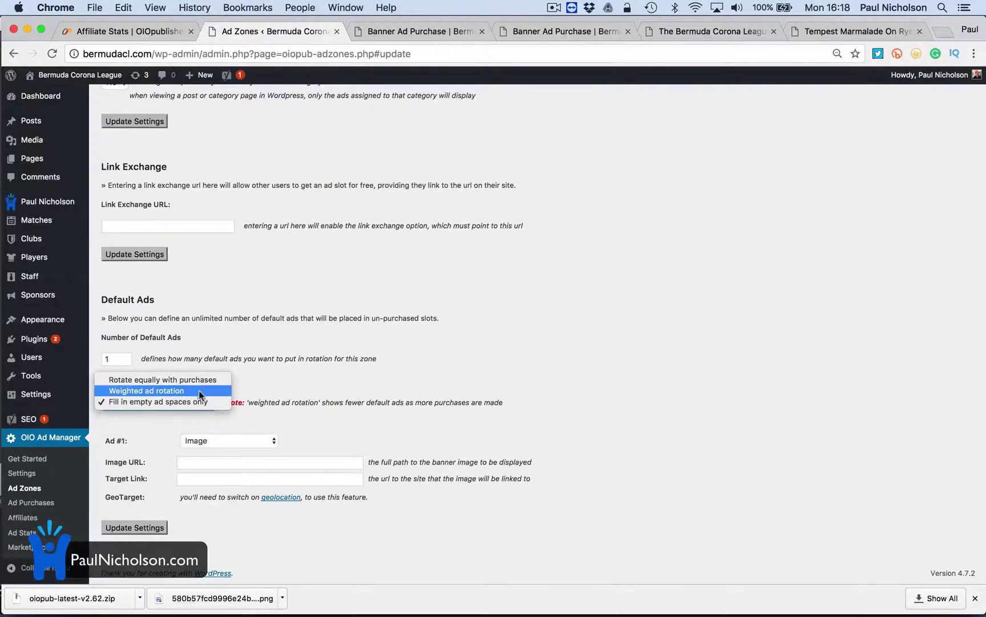
pyautogui.click(259, 383)
pyautogui.press('Up')
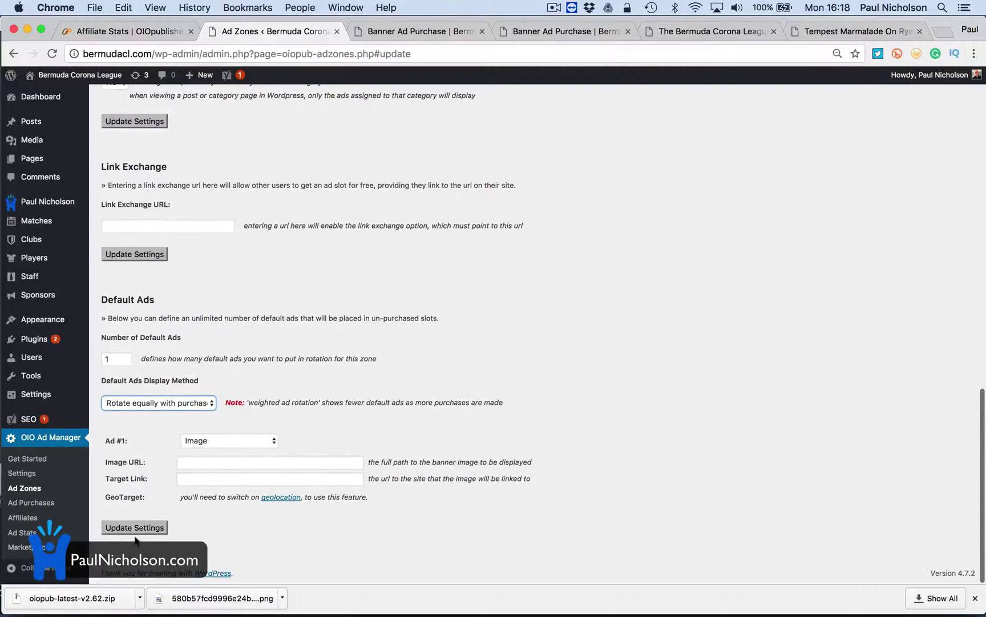
pyautogui.click(155, 533)
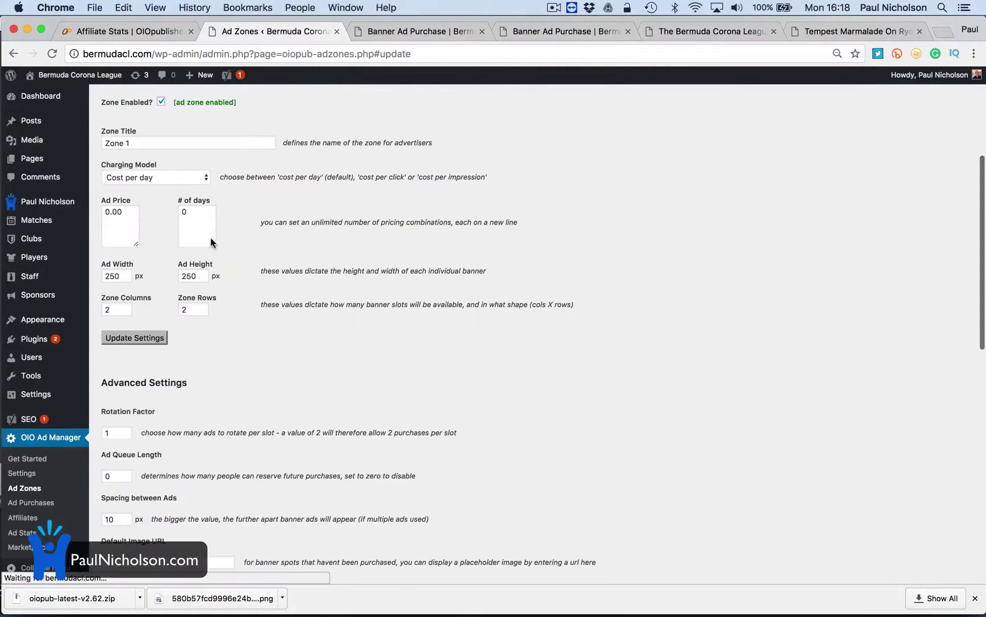
pyautogui.scroll(5, 210, 242)
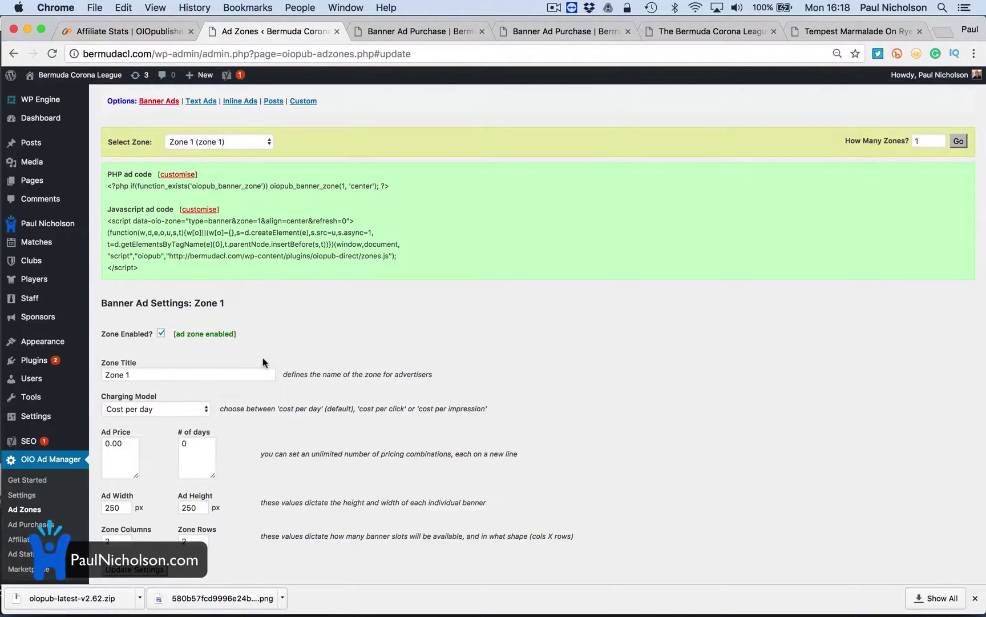
pyautogui.scroll(-7, 263, 358)
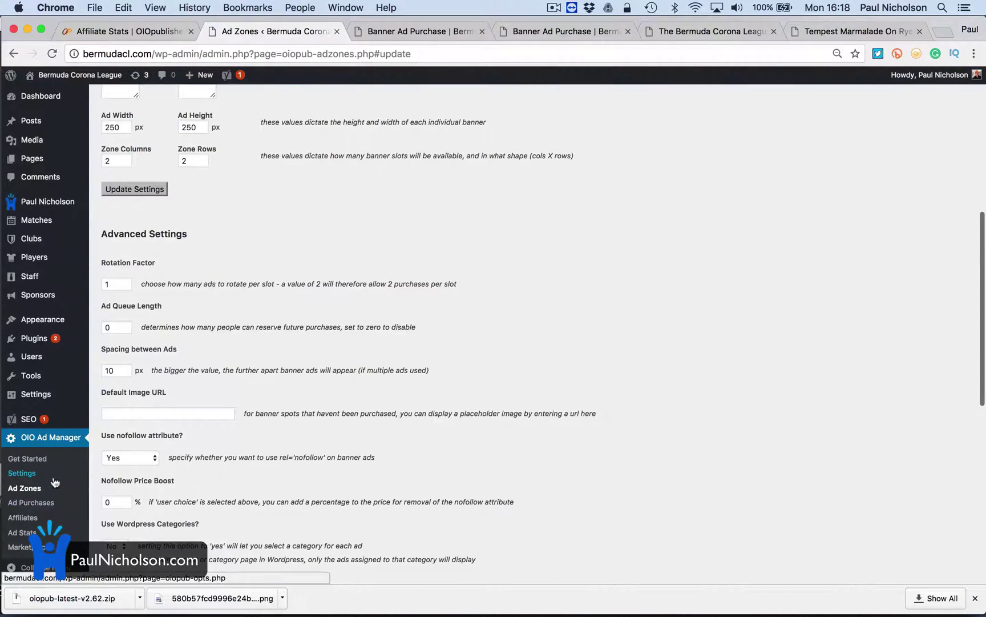
# Check Ad Stats, then view the 2 × 2 sponsor grid and test an OIOpublisher.com placeholder's link
pyautogui.click(45, 534)
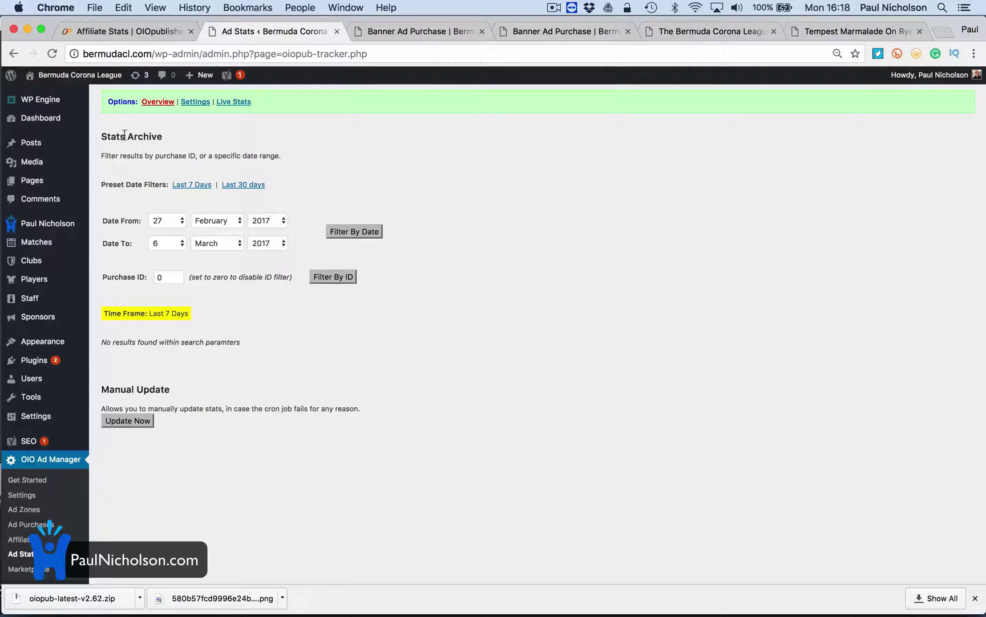
pyautogui.click(39, 94)
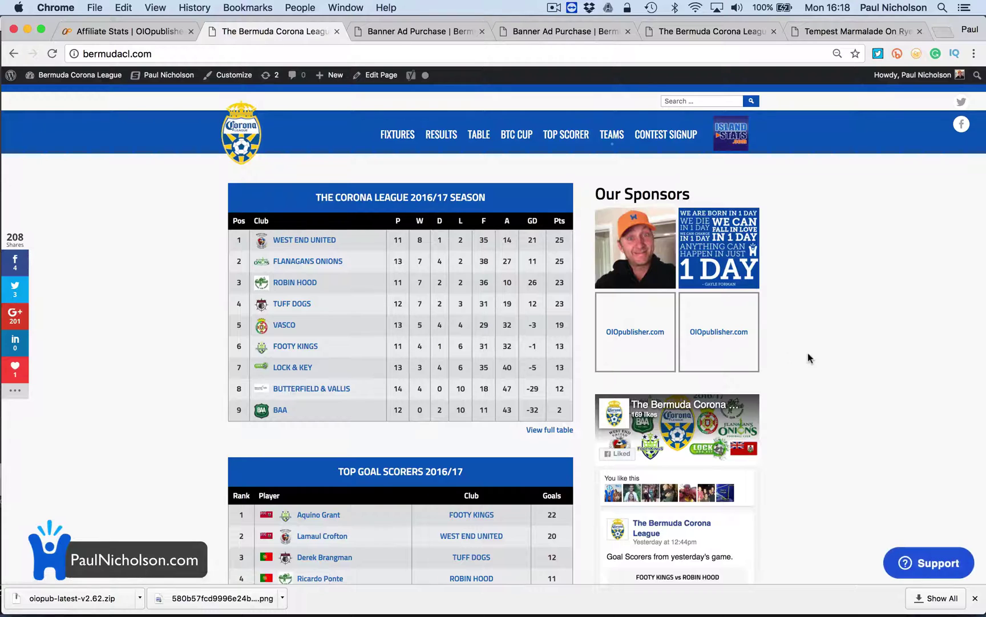
pyautogui.click(721, 344)
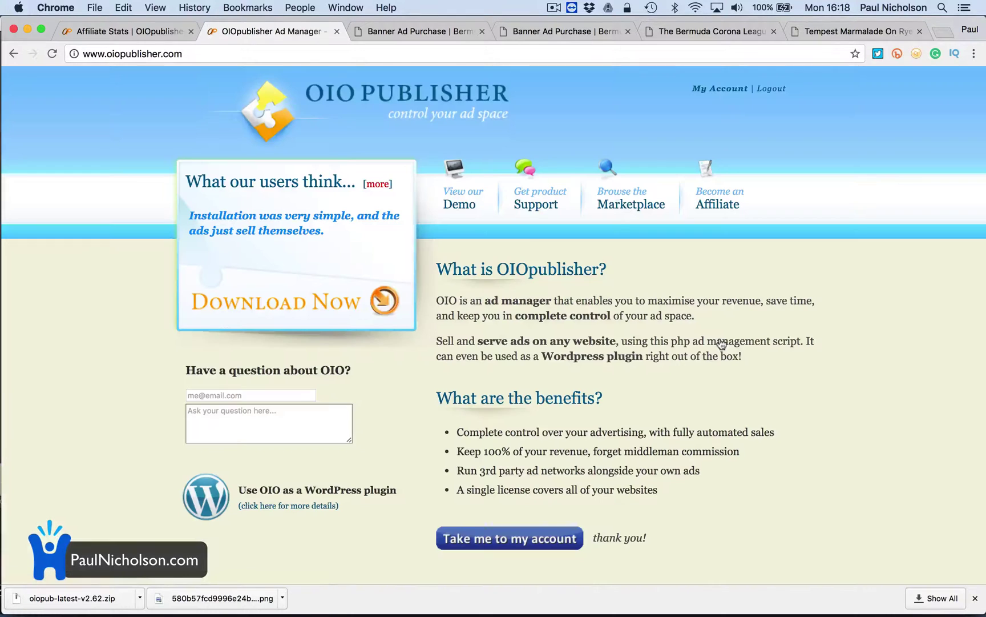
pyautogui.click(13, 56)
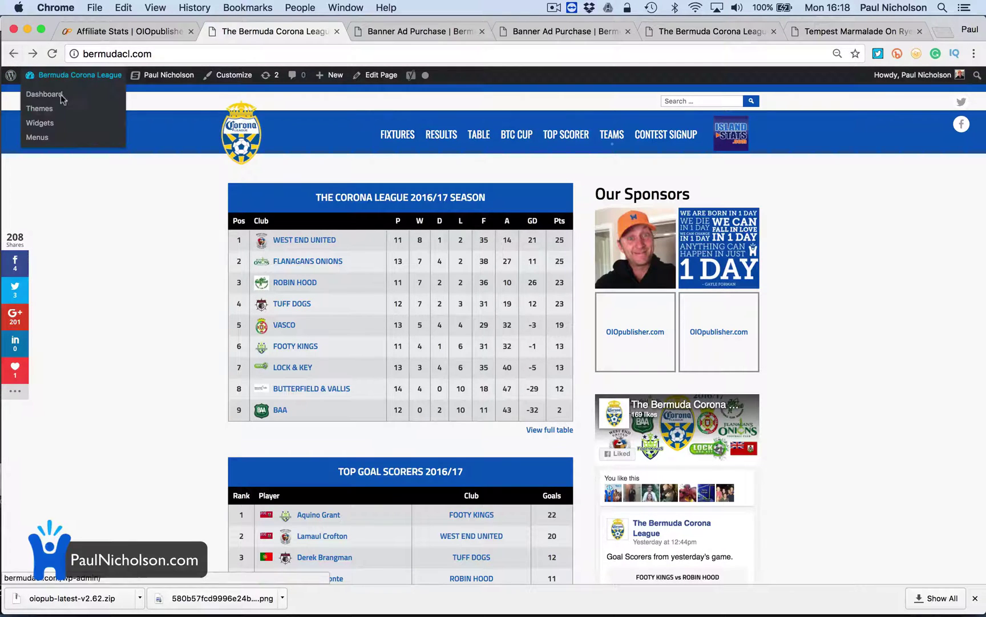
# Return from the league site to the WordPress admin Dashboard
pyautogui.click(67, 90)
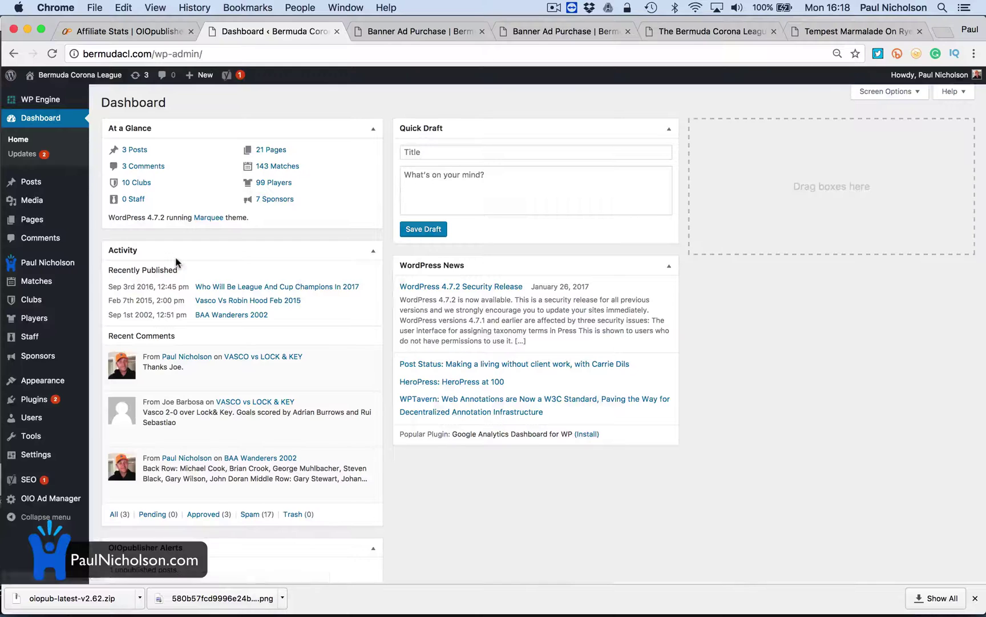
pyautogui.moveTo(51, 498)
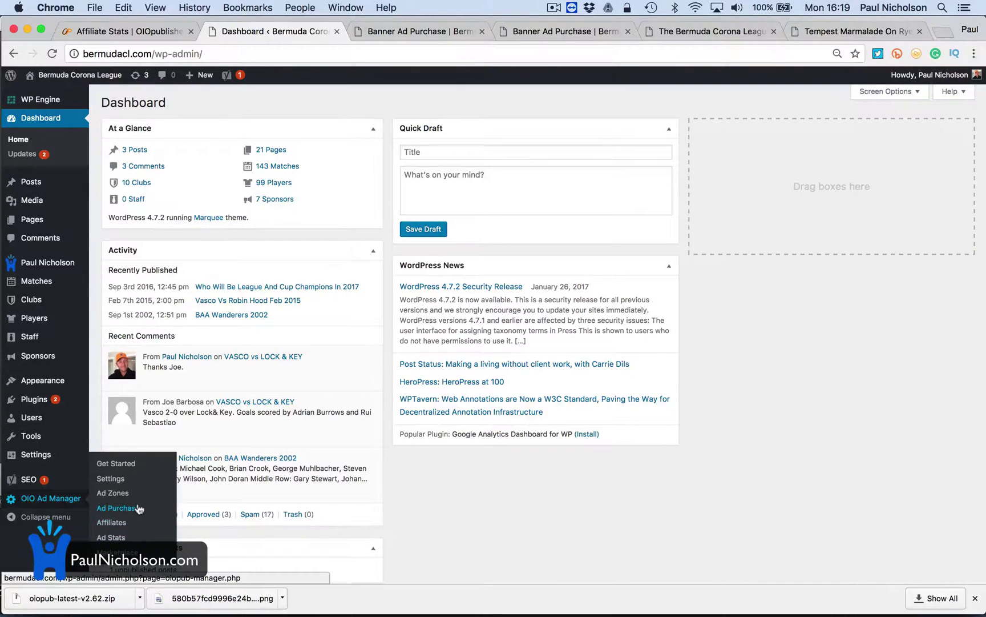
# Open the ad manager's General Settings and allow advertisers to edit their ads
pyautogui.click(131, 484)
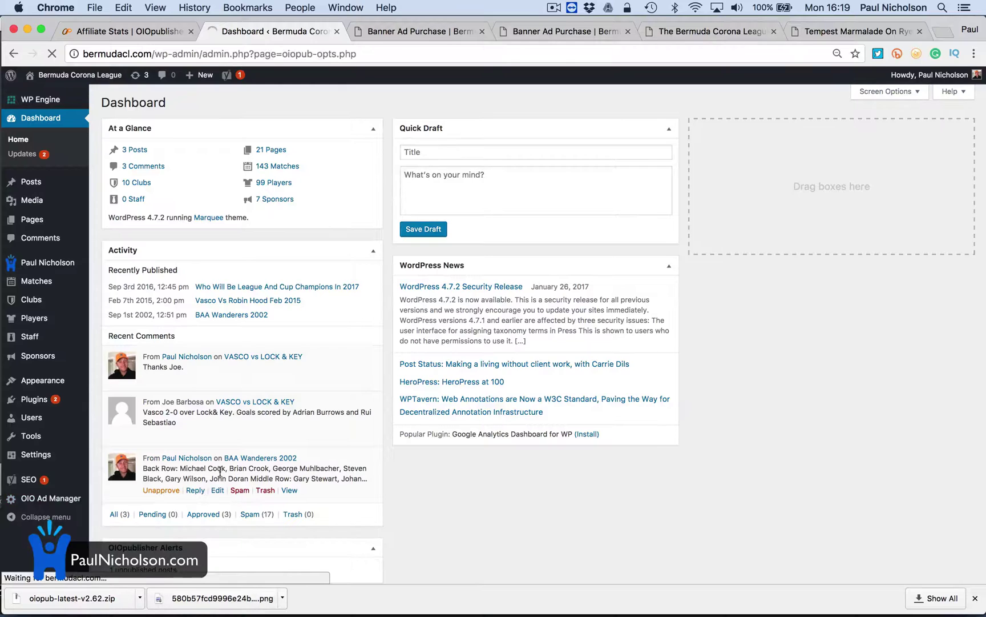
pyautogui.scroll(-5, 249, 494)
pyautogui.scroll(4, 249, 494)
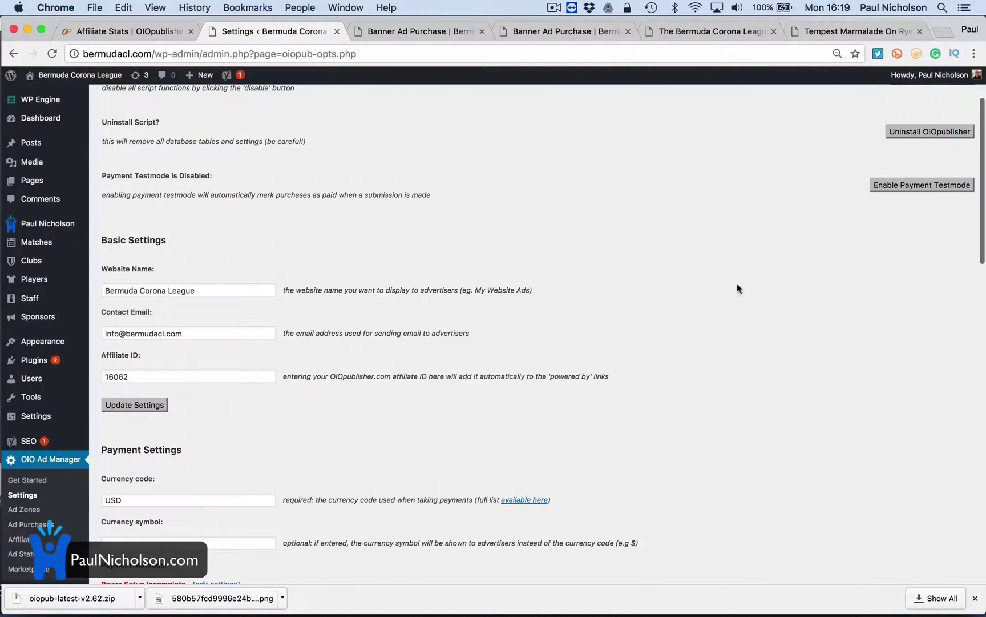
pyautogui.scroll(-4, 372, 304)
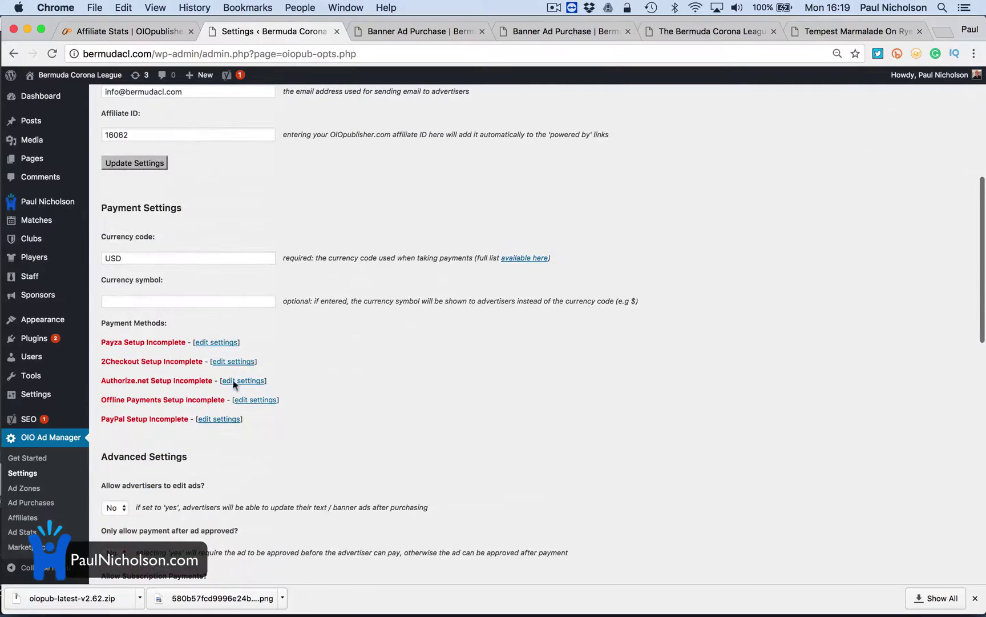
pyautogui.scroll(-4, 235, 394)
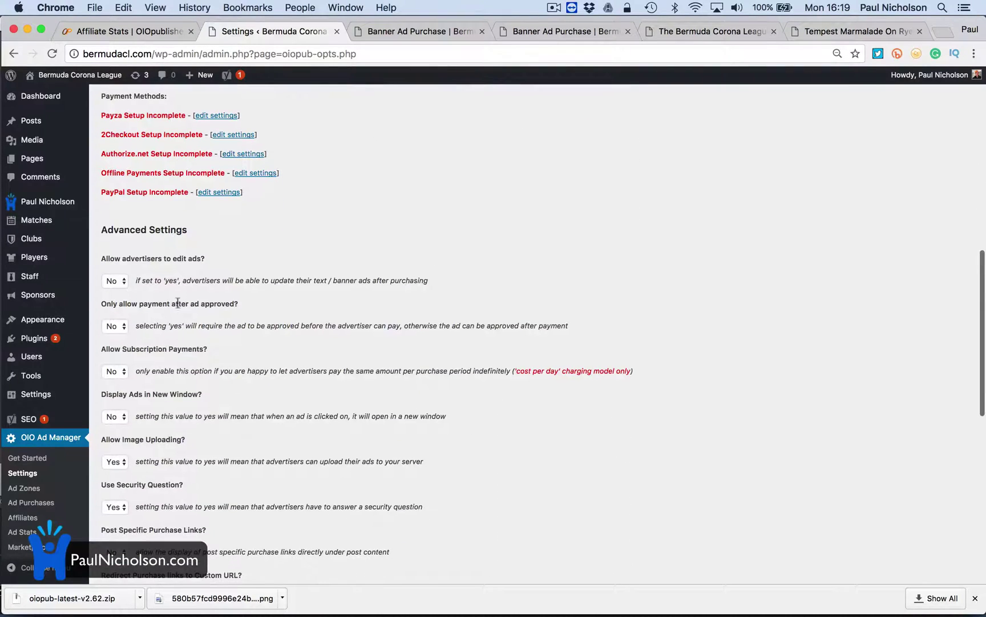
pyautogui.scroll(-1, 177, 303)
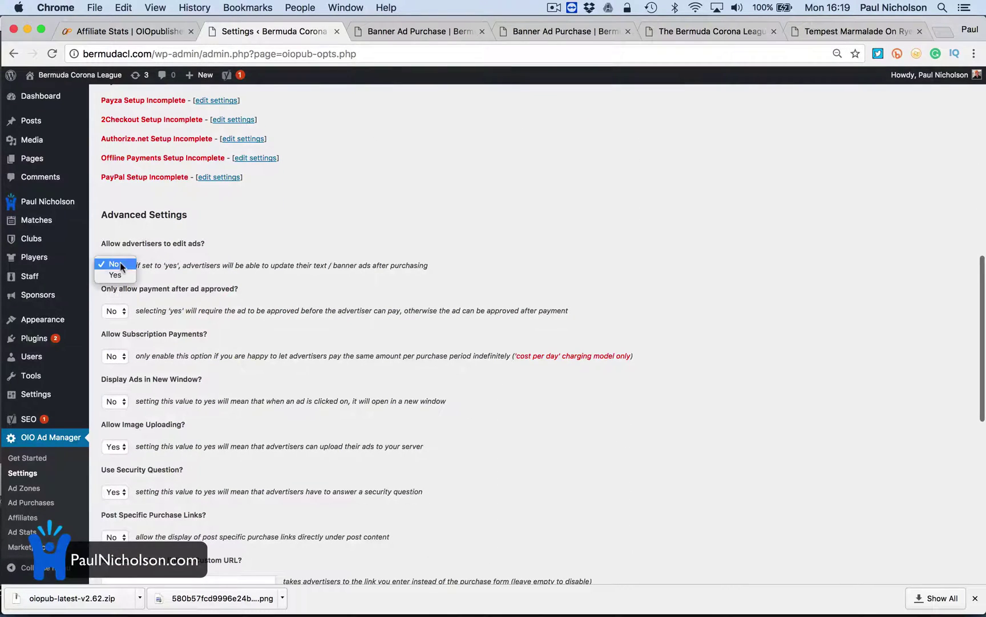
pyautogui.click(116, 274)
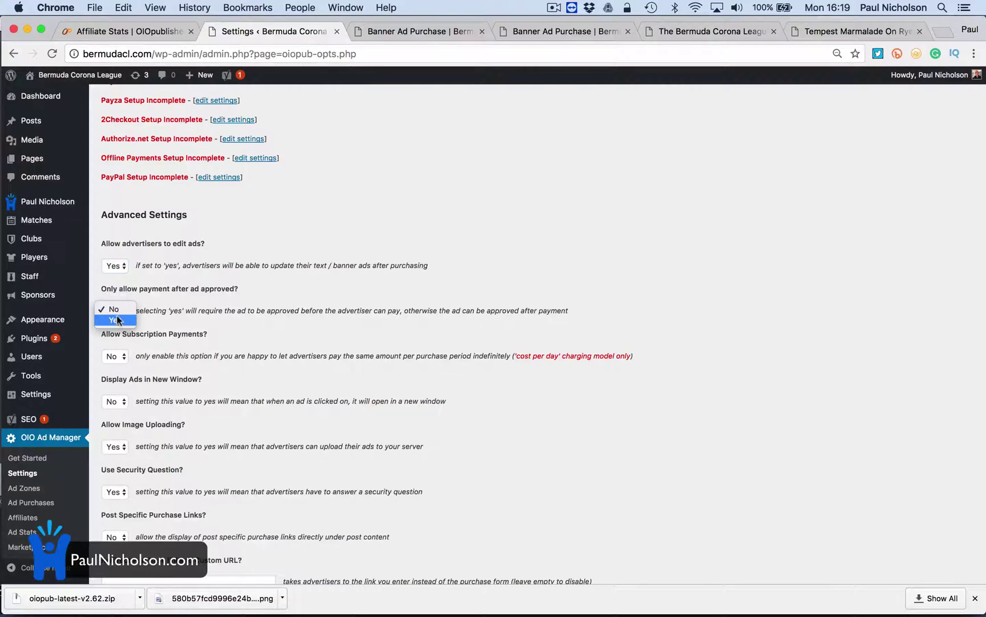
pyautogui.click(160, 357)
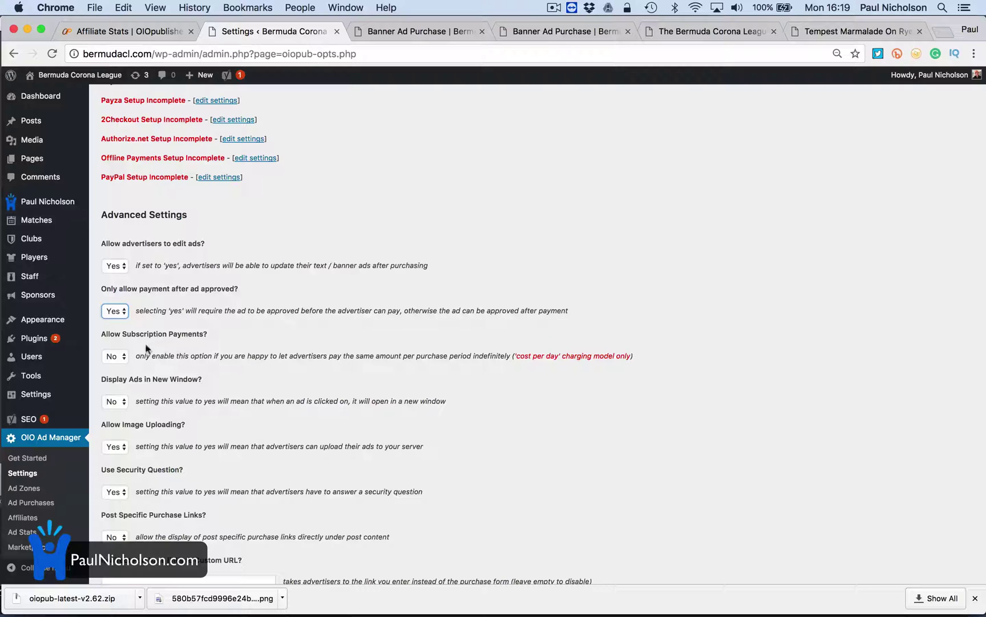
# Set Allow Subscription Payments and Display Ads in New Window to Yes
pyautogui.click(117, 356)
pyautogui.click(115, 366)
pyautogui.scroll(-5, 128, 295)
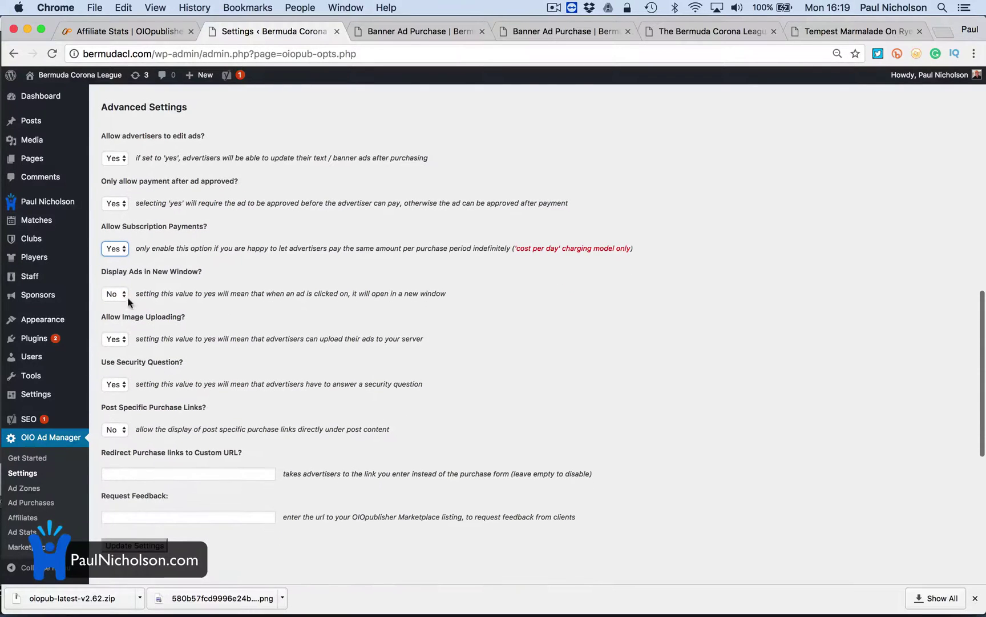
pyautogui.click(123, 294)
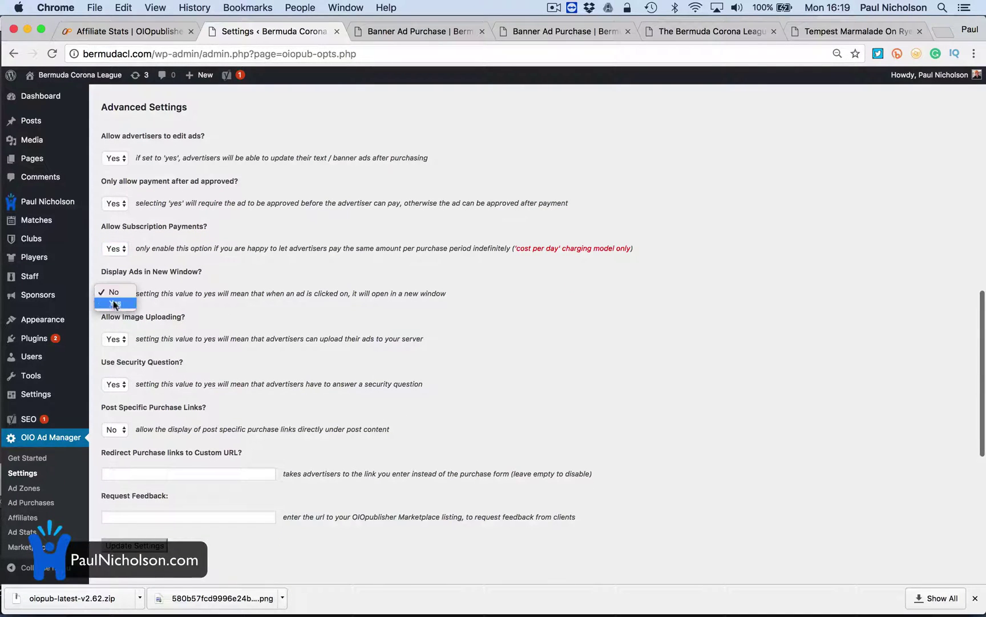
pyautogui.click(114, 301)
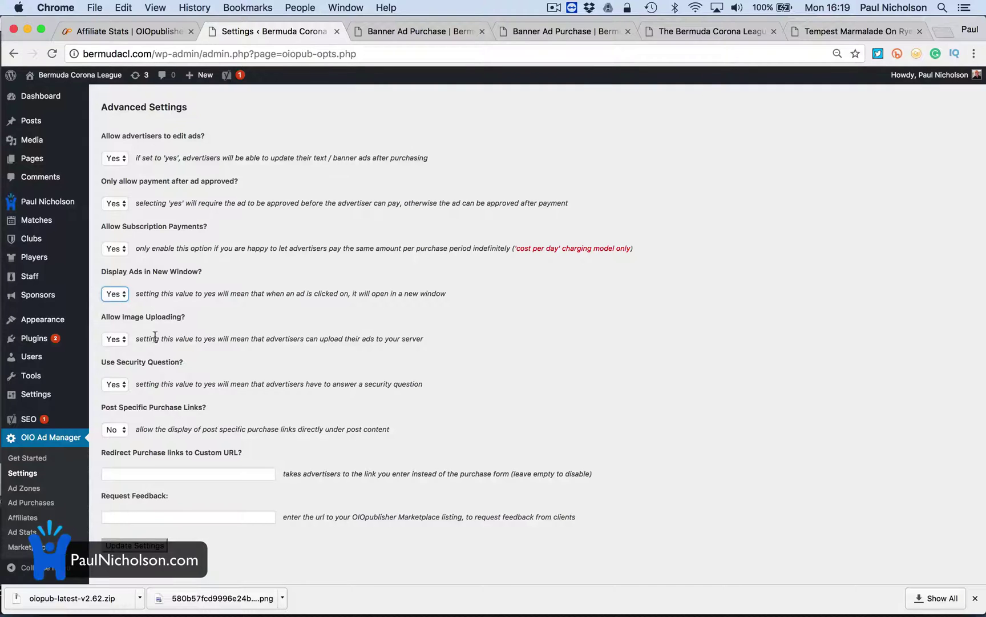
# Set Post Specific Purchase Links to Yes and save the advanced settings
pyautogui.scroll(-2, 150, 349)
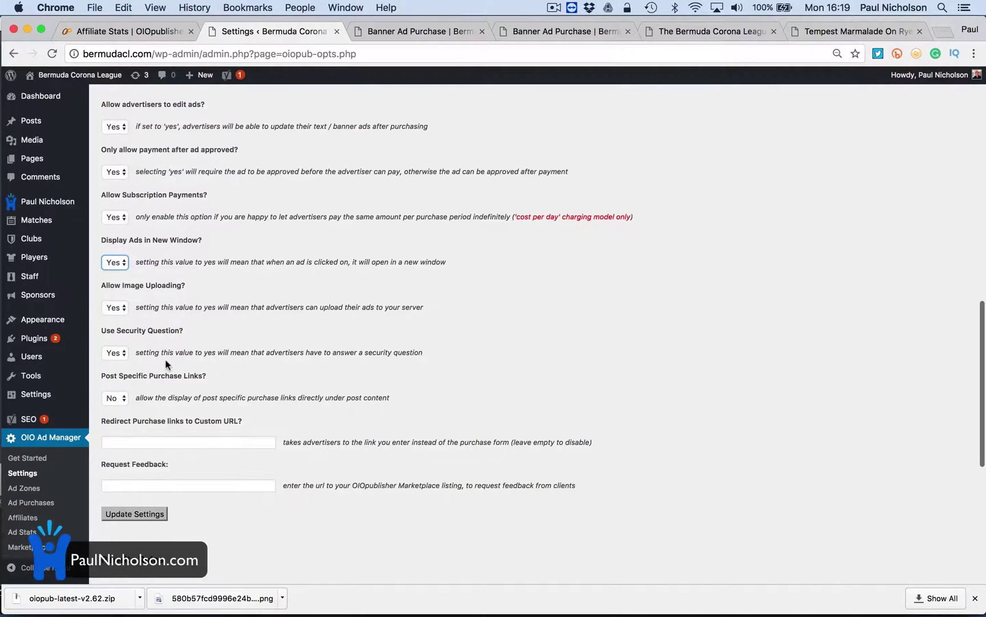
pyautogui.scroll(-2, 212, 379)
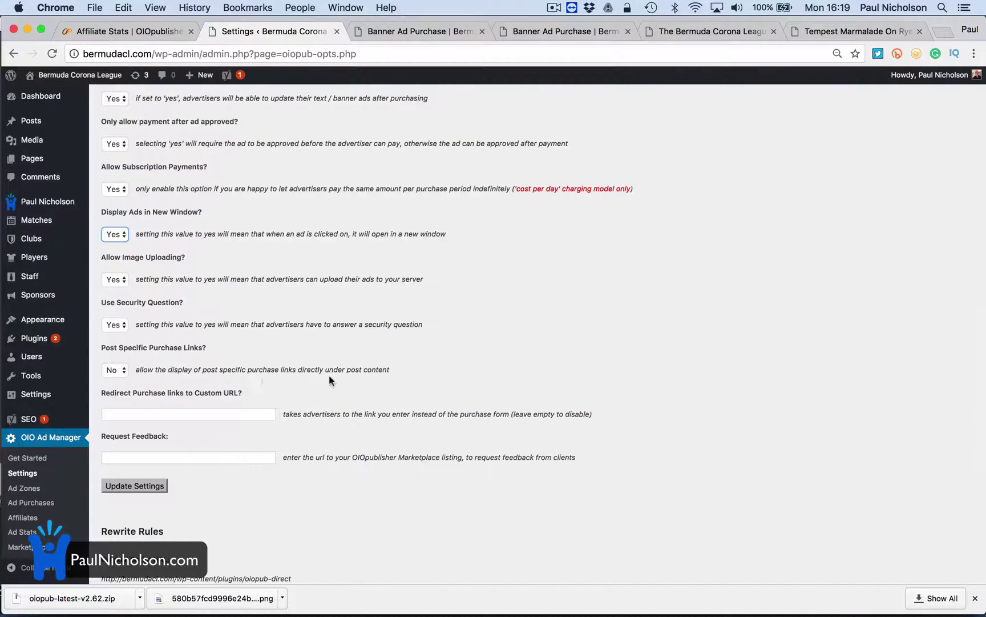
pyautogui.click(115, 370)
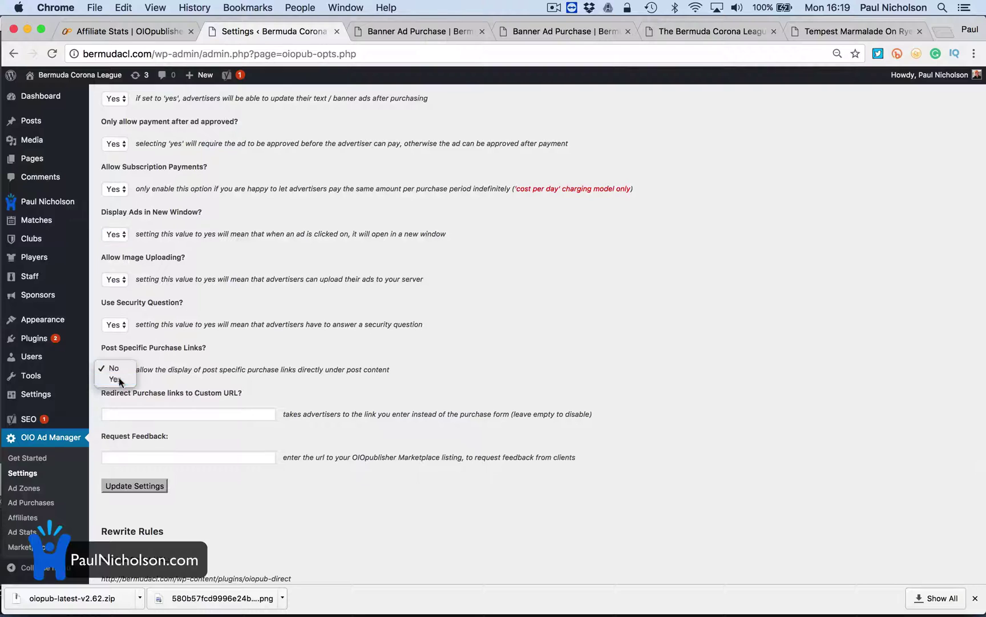
pyautogui.click(114, 381)
pyautogui.scroll(-4, 191, 467)
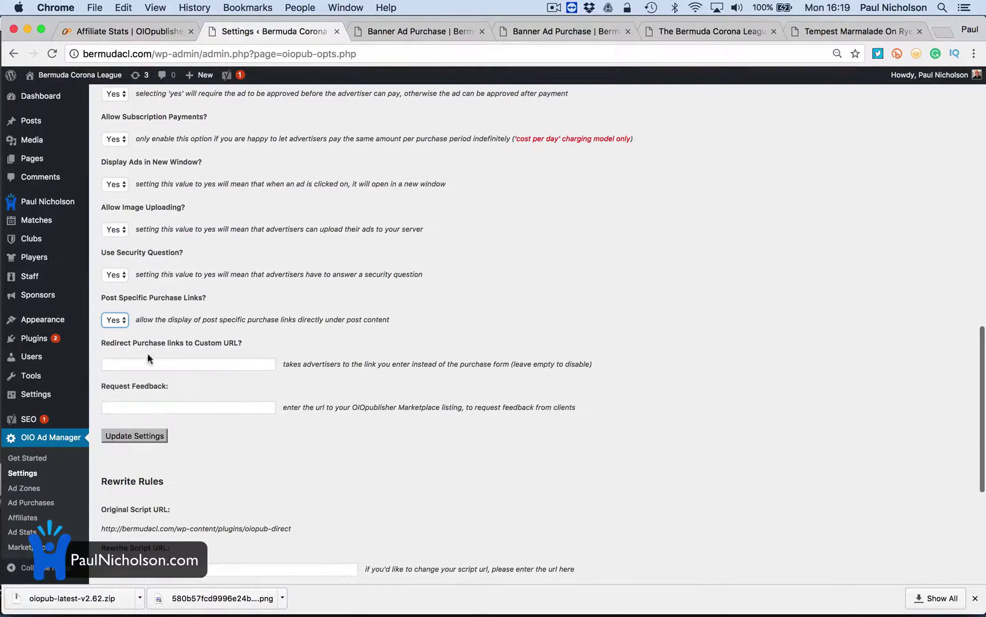
pyautogui.click(126, 434)
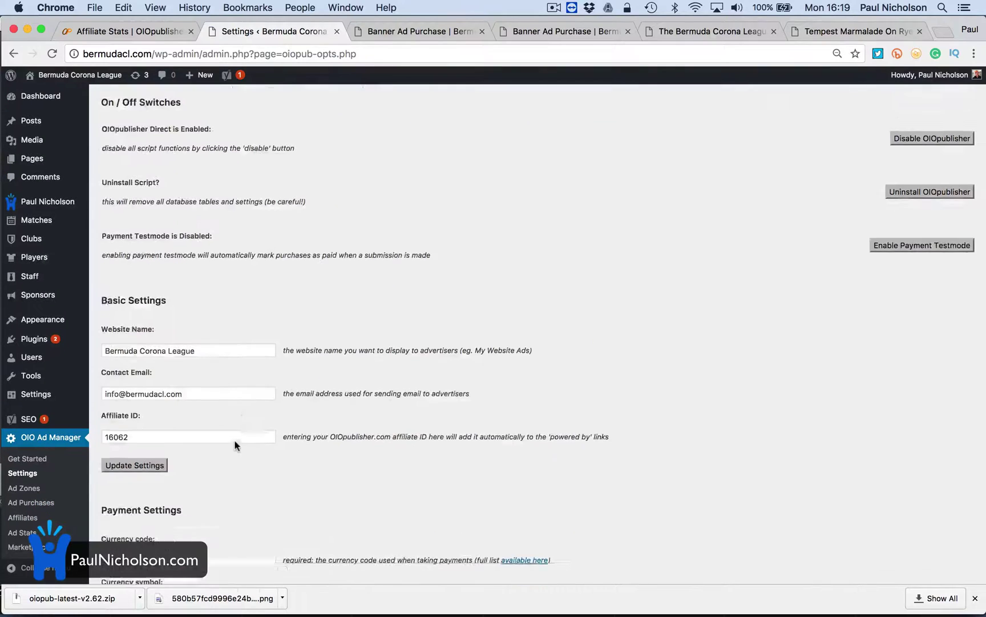
# Copy the plugin's Original Script URL from the settings page
pyautogui.scroll(-15, 234, 440)
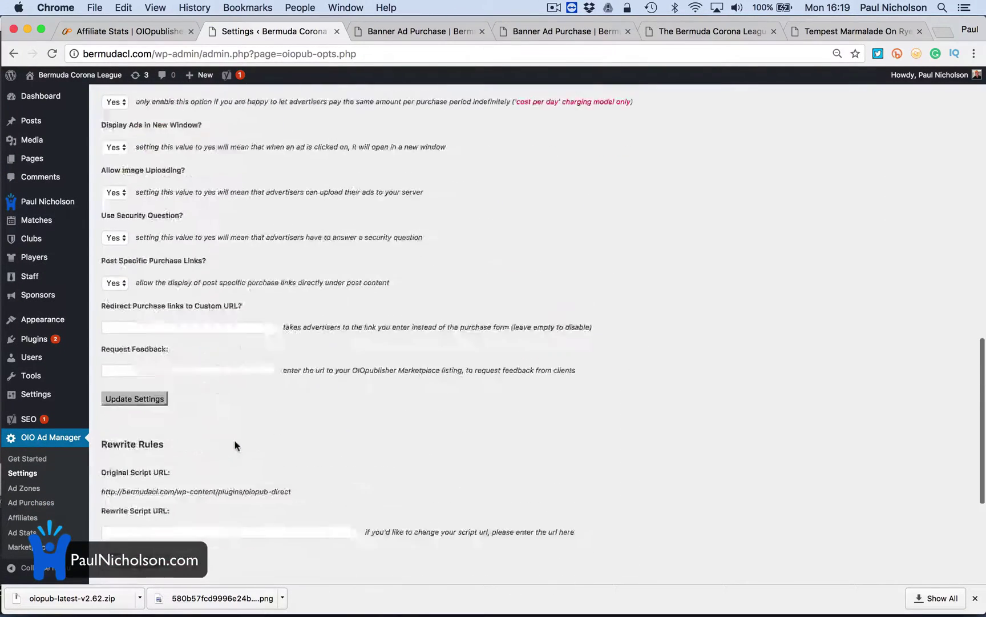
pyautogui.scroll(-5, 234, 442)
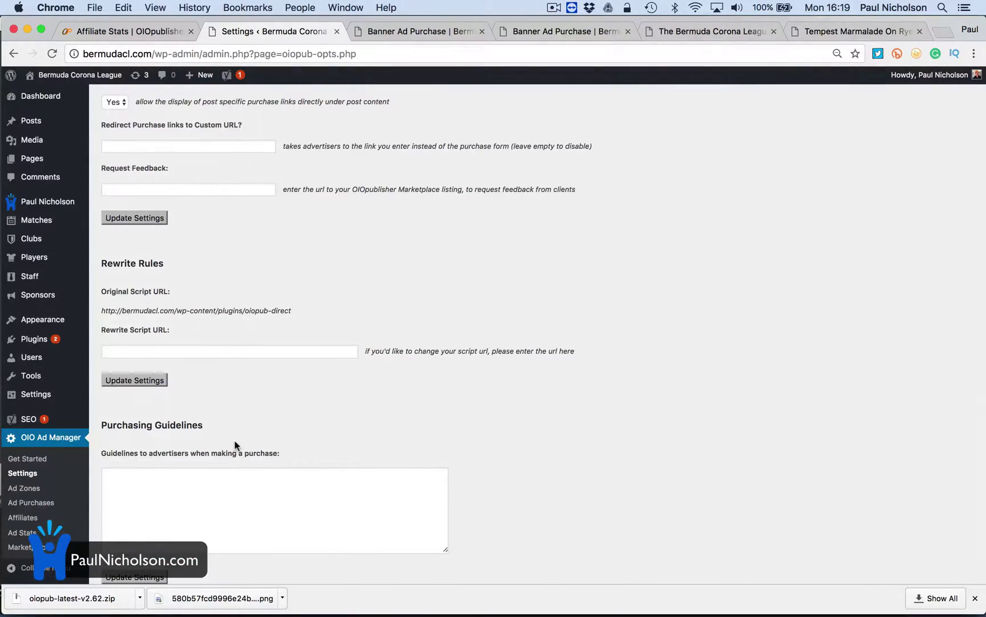
pyautogui.tripleClick(235, 313)
pyautogui.rightClick(235, 313)
pyautogui.click(262, 341)
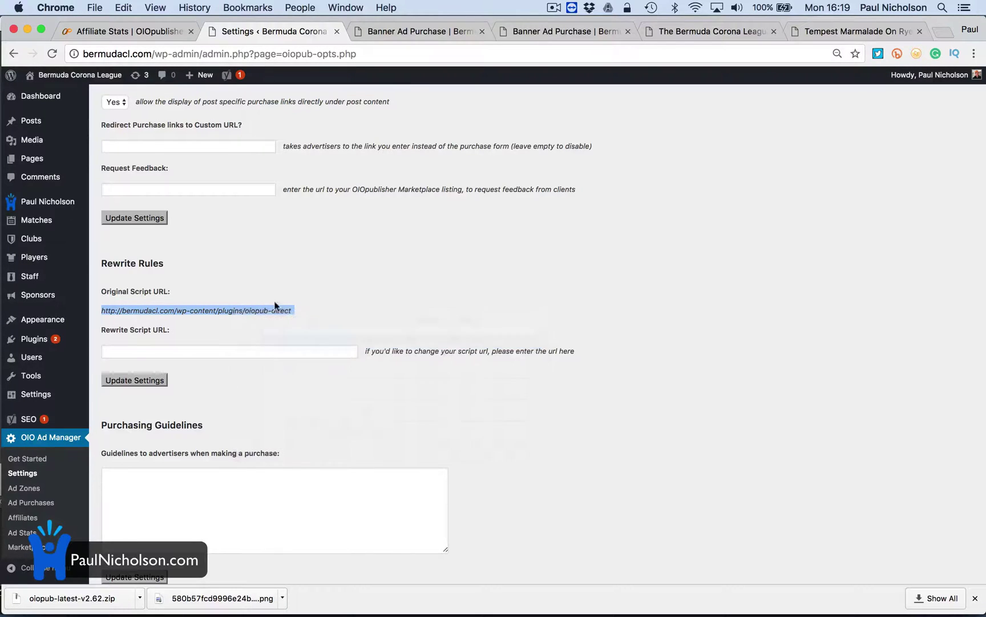
# Load the copied script URL in the Banner Ad Purchase tab, then close the blank page
pyautogui.click(420, 31)
pyautogui.rightClick(399, 54)
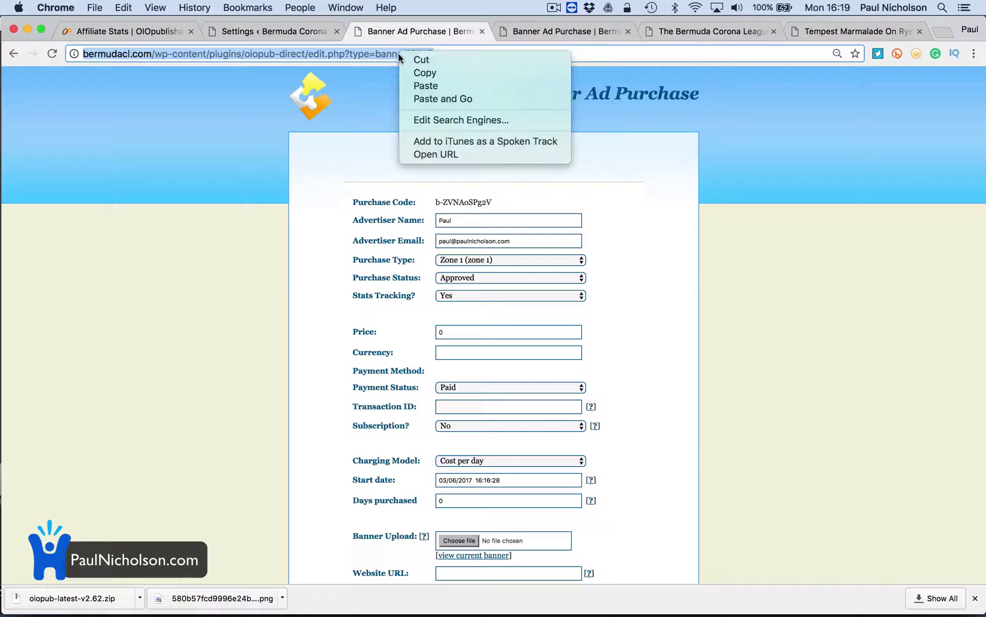
pyautogui.click(414, 100)
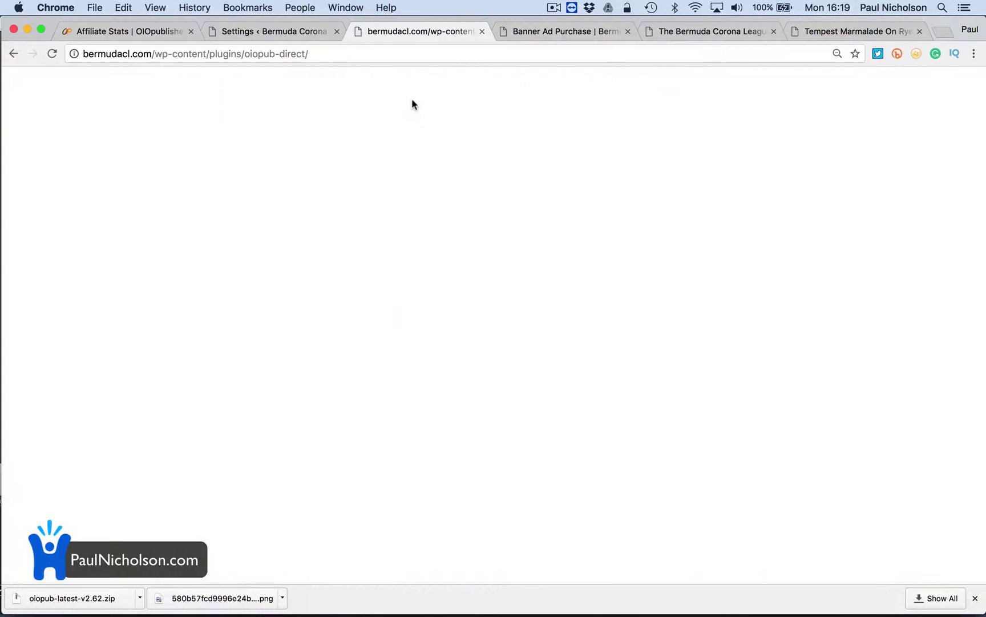
pyautogui.click(482, 31)
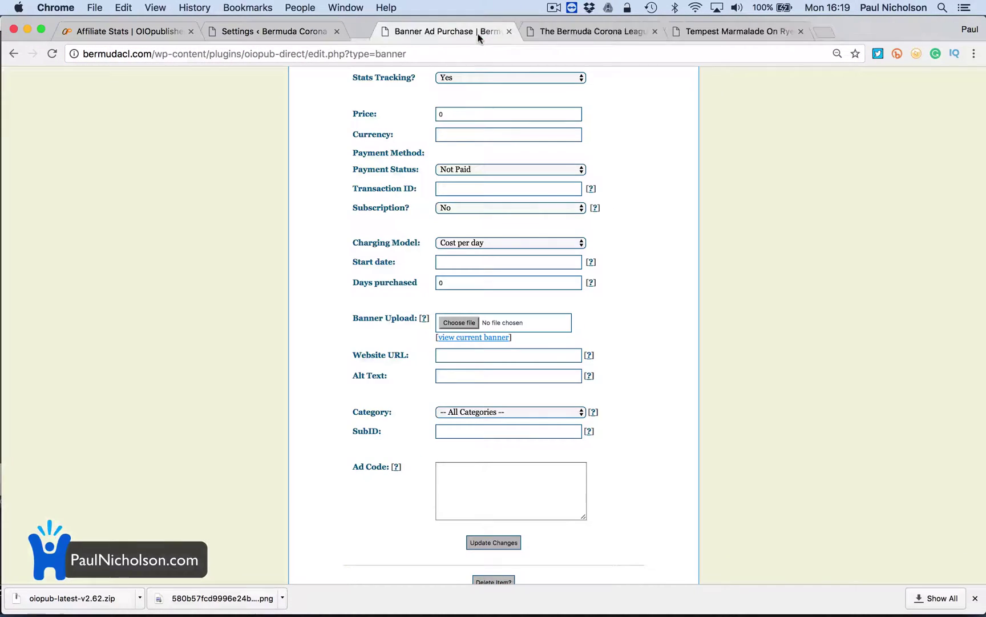
# Visit the live Bermuda Corona League site, test an OIOpublisher.com placeholder sponsor box, then close its tab
pyautogui.click(265, 31)
pyautogui.click(67, 88)
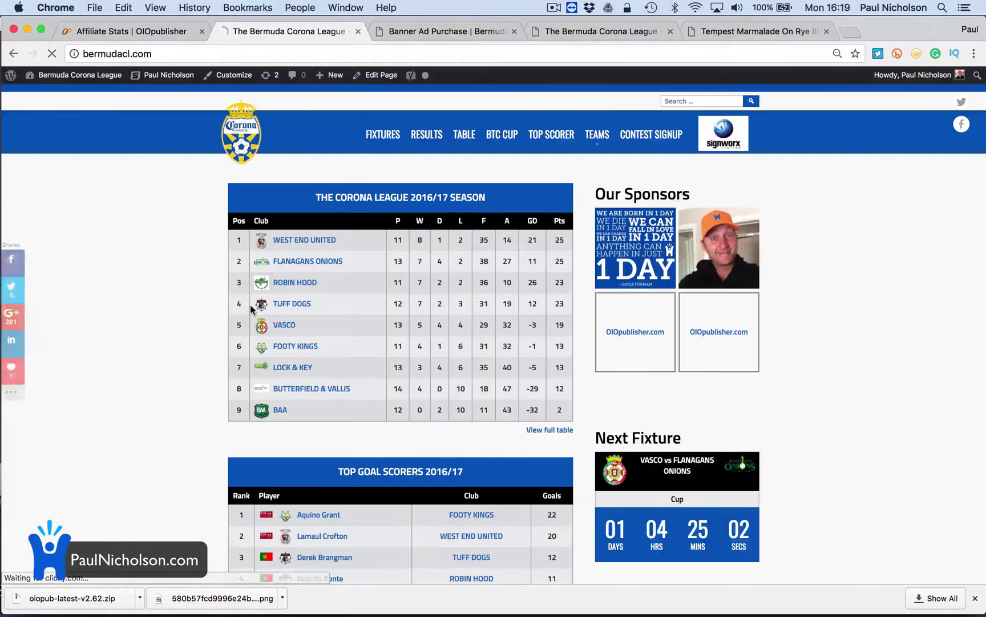
pyautogui.click(623, 343)
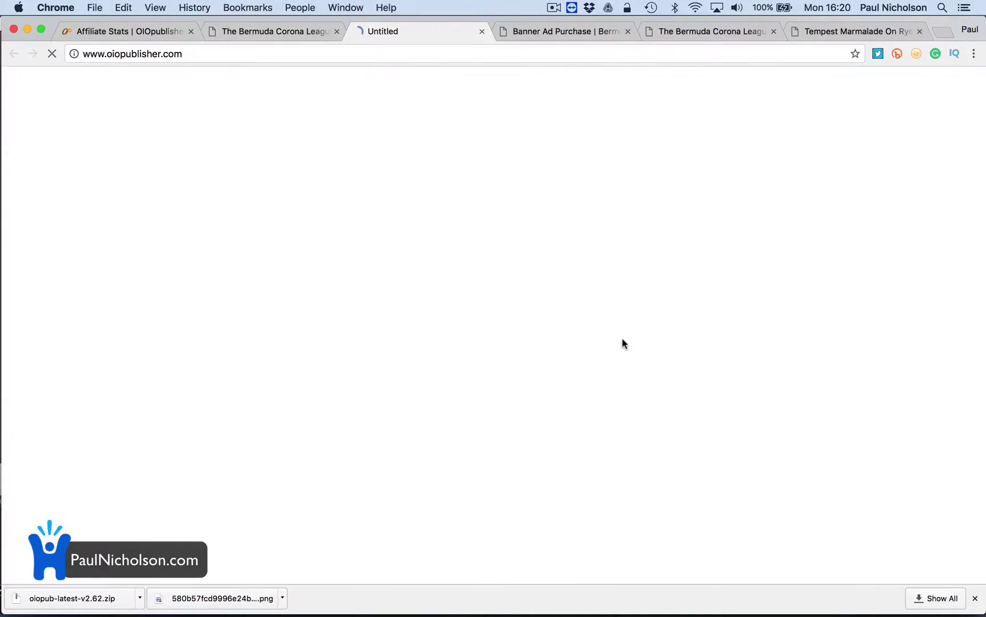
pyautogui.press('super+w')
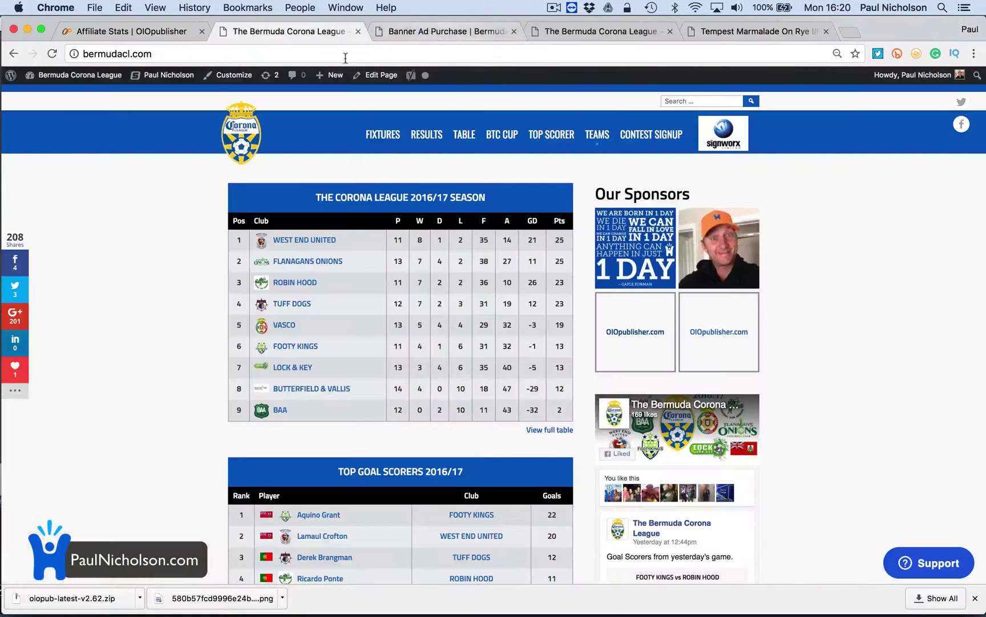
# Return to the WordPress Dashboard and open OIO Ad Manager's Ad Purchases page
pyautogui.moveTo(85, 76)
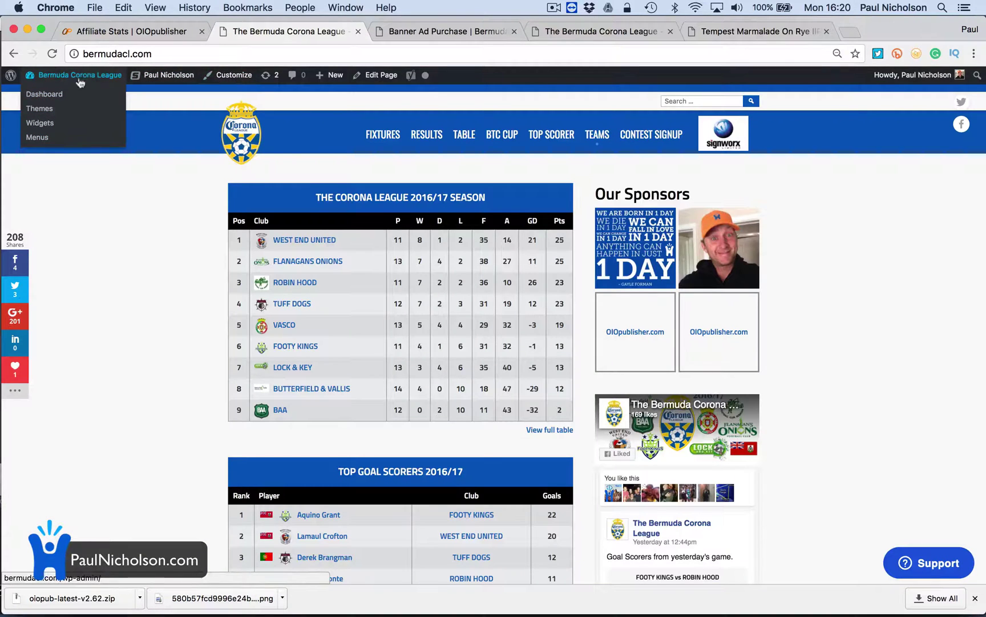
pyautogui.click(72, 94)
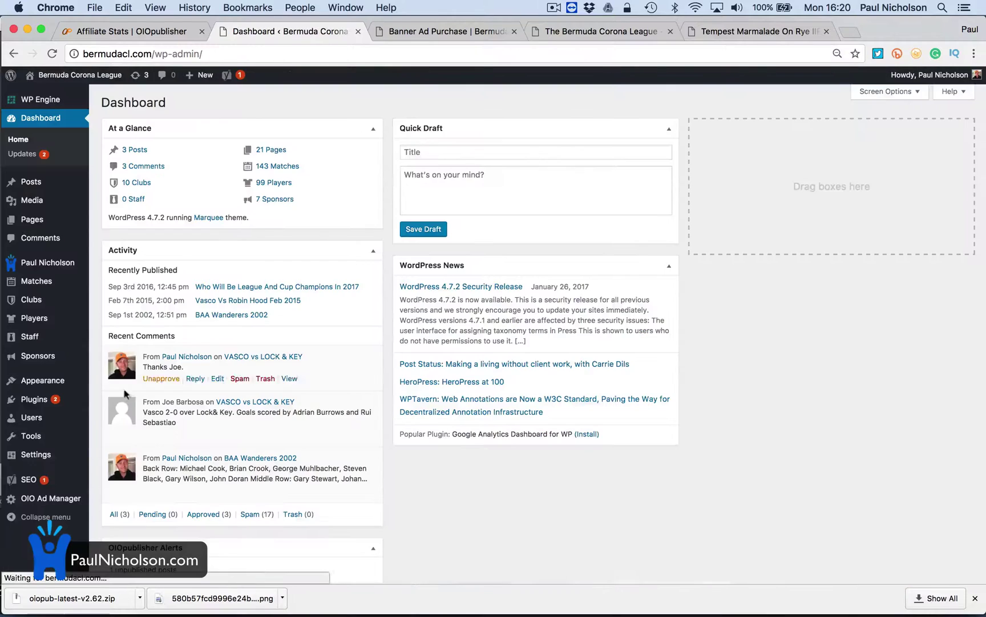
pyautogui.scroll(-3, 130, 470)
pyautogui.moveTo(74, 501)
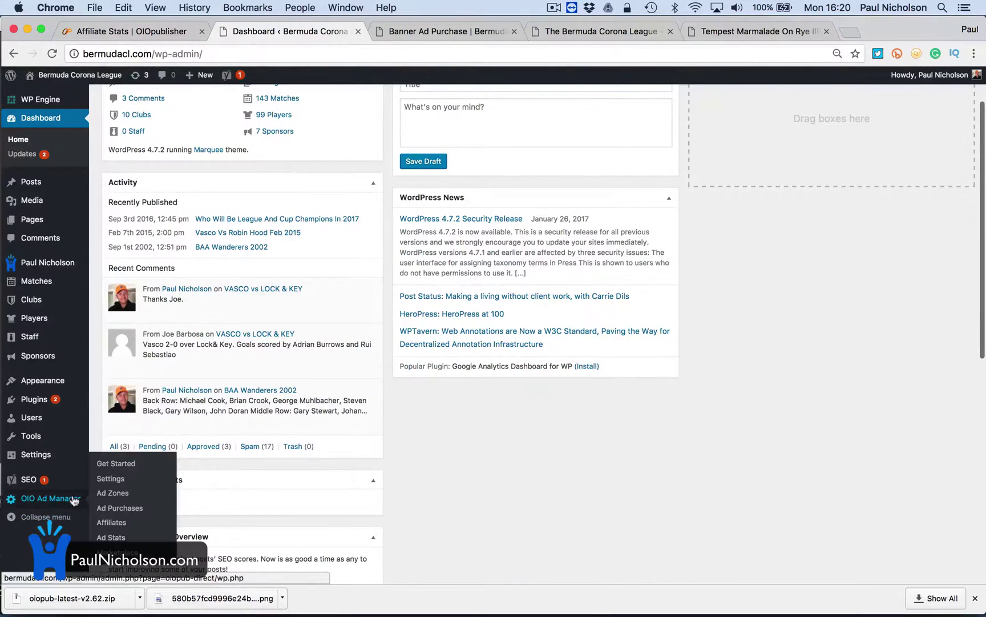
pyautogui.click(121, 508)
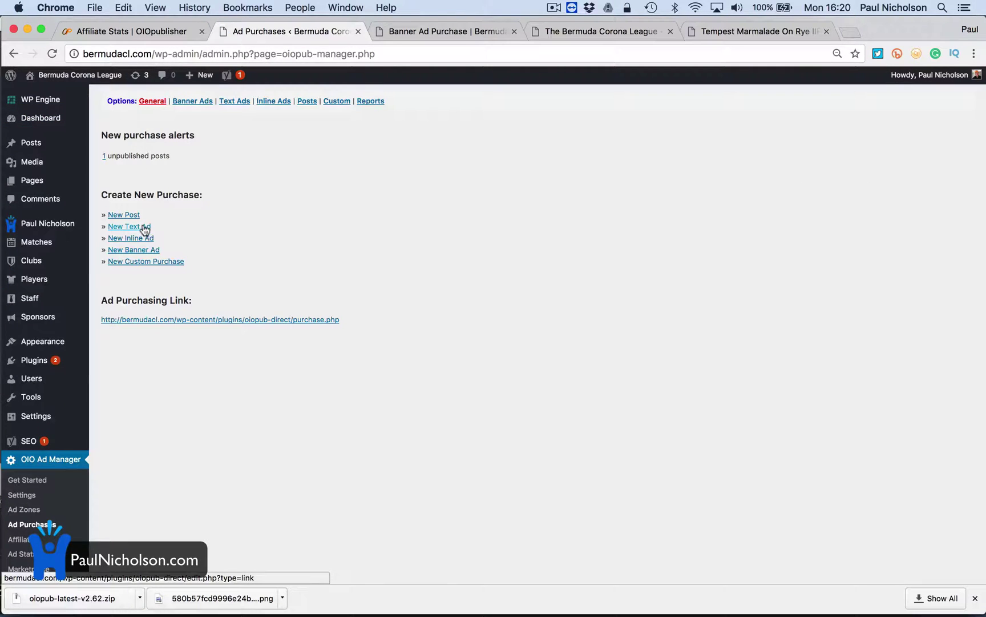
pyautogui.click(177, 320)
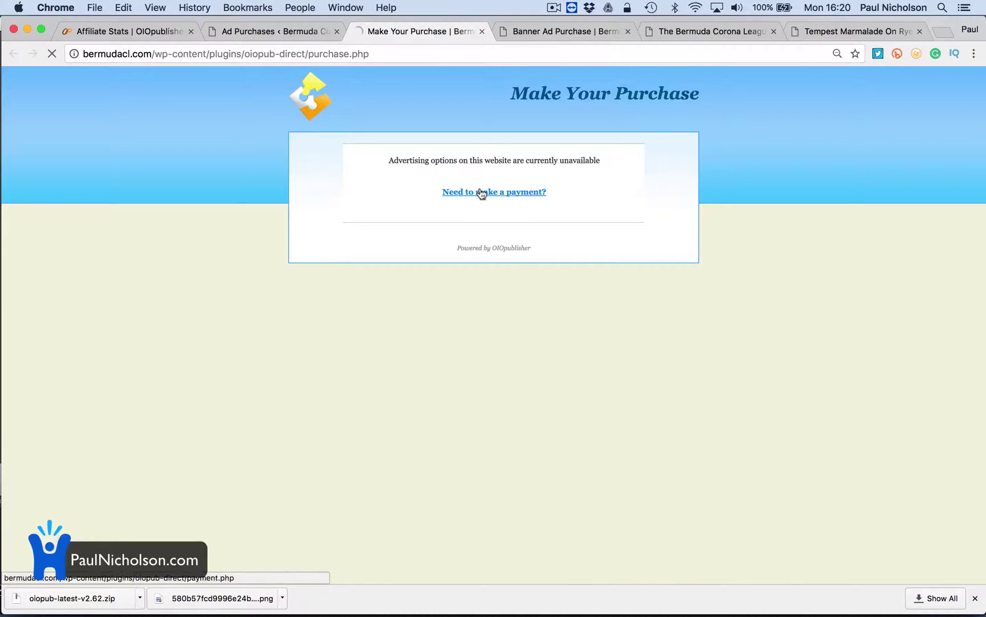
pyautogui.click(481, 192)
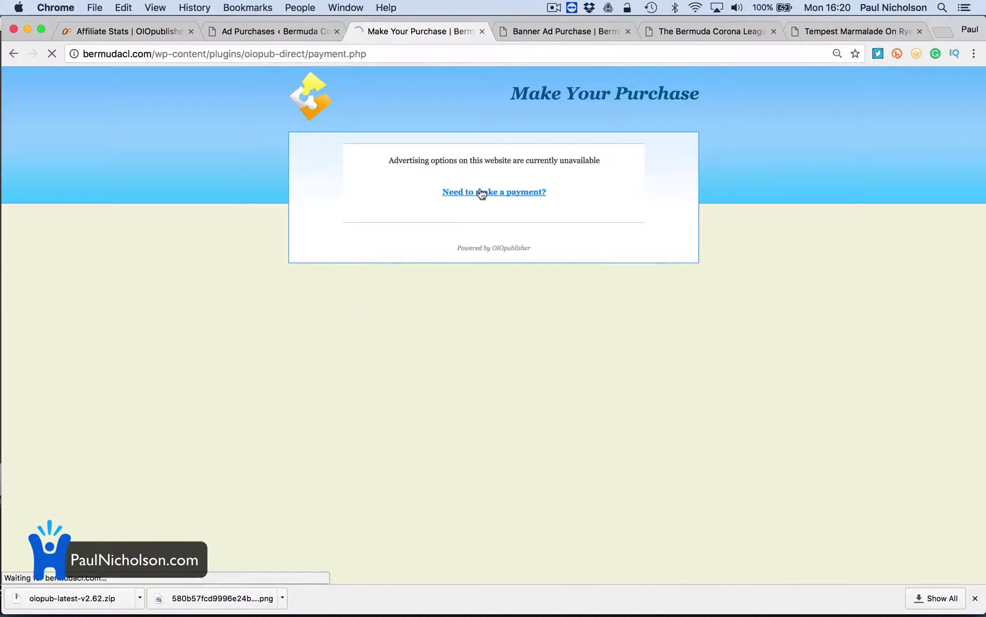
pyautogui.click(482, 32)
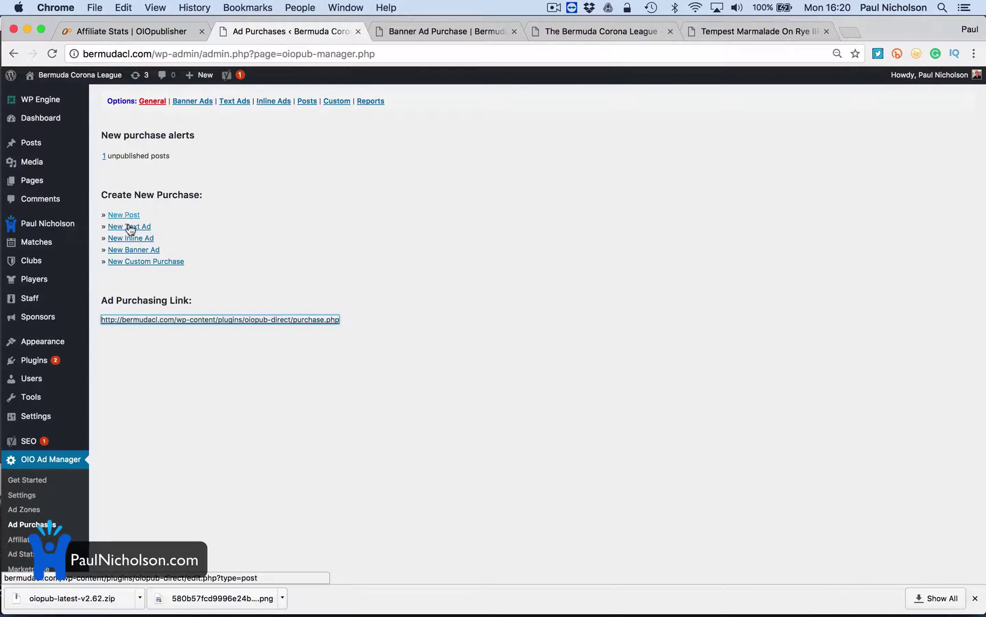
# Start a New Banner Ad purchase form and copy its URL from the address bar
pyautogui.click(136, 250)
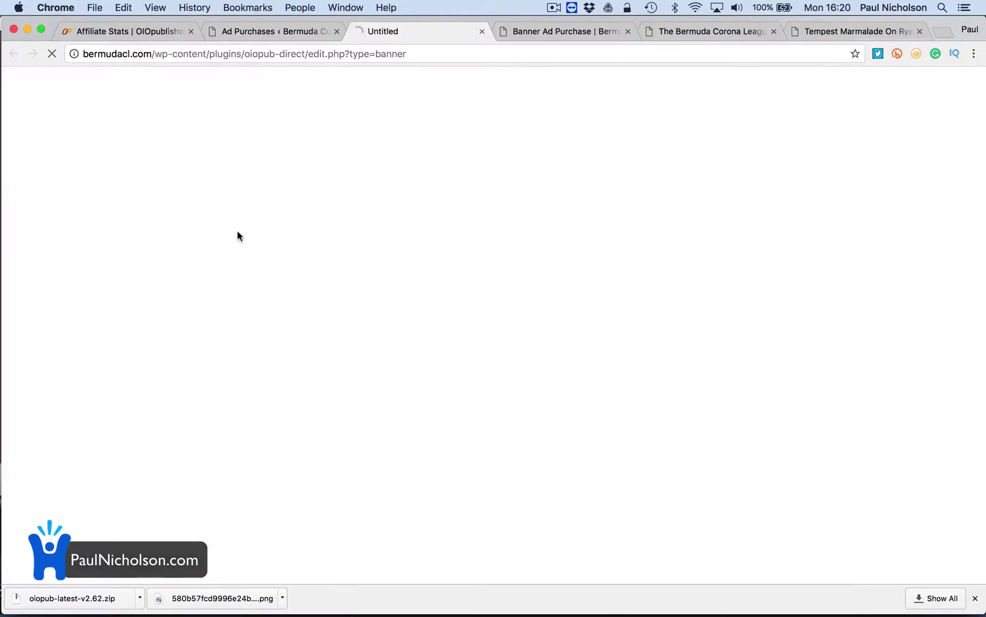
pyautogui.click(383, 53)
pyautogui.press('super+c')
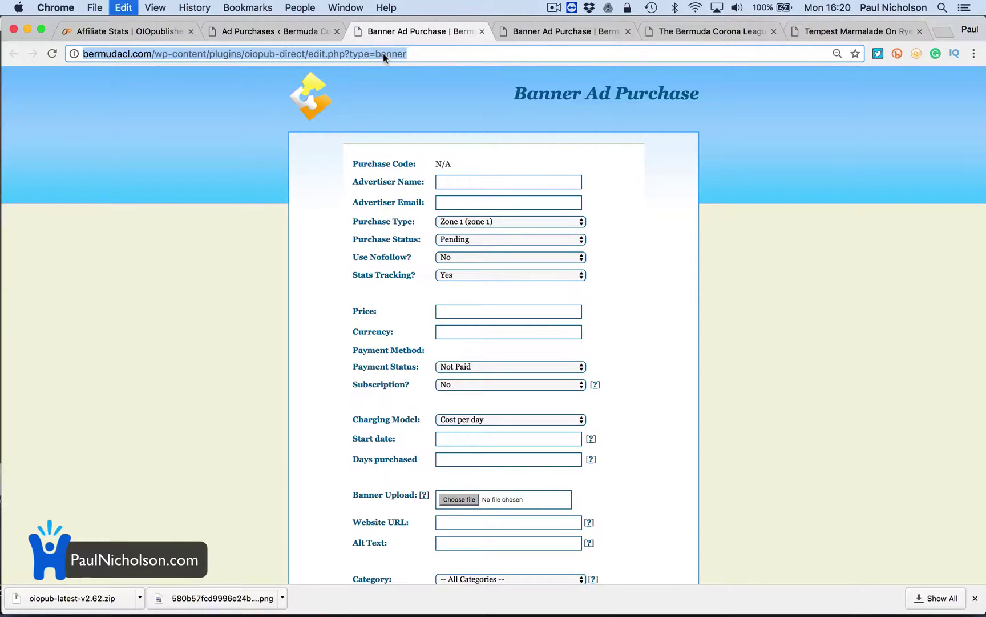
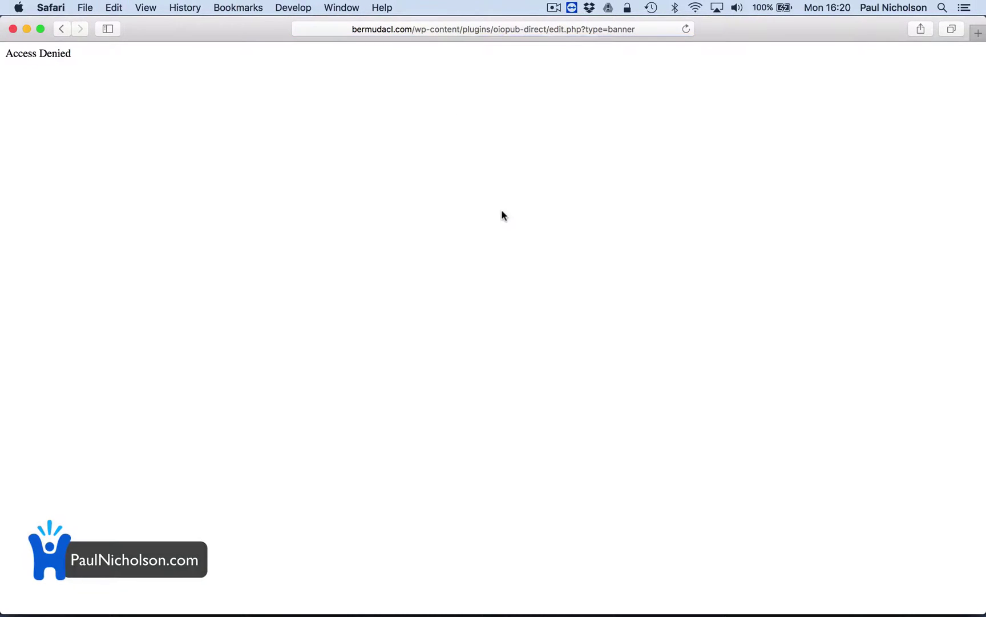
# Close the access-denied window, scroll through the blank Banner Ad Purchase form, and go to Ad Purchases
pyautogui.click(14, 30)
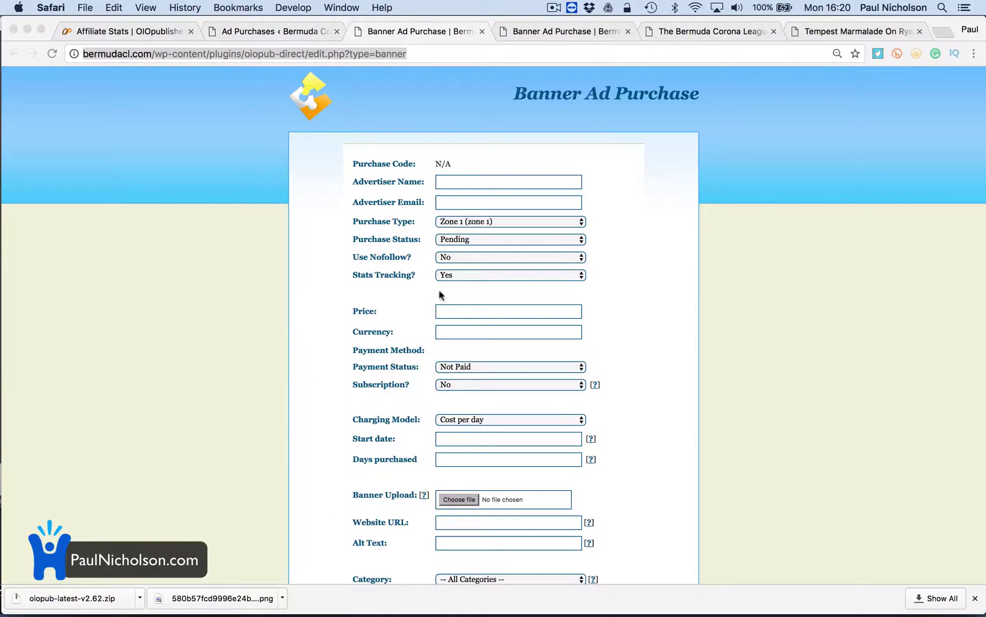
pyautogui.scroll(-5, 475, 333)
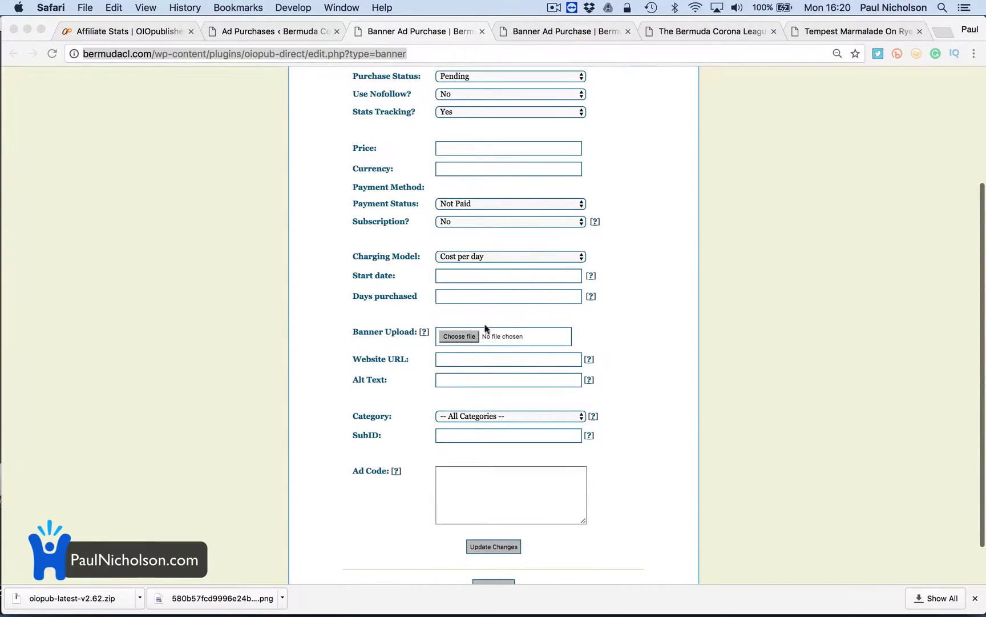
pyautogui.scroll(4, 506, 218)
pyautogui.scroll(1, 505, 217)
pyautogui.scroll(-5, 453, 303)
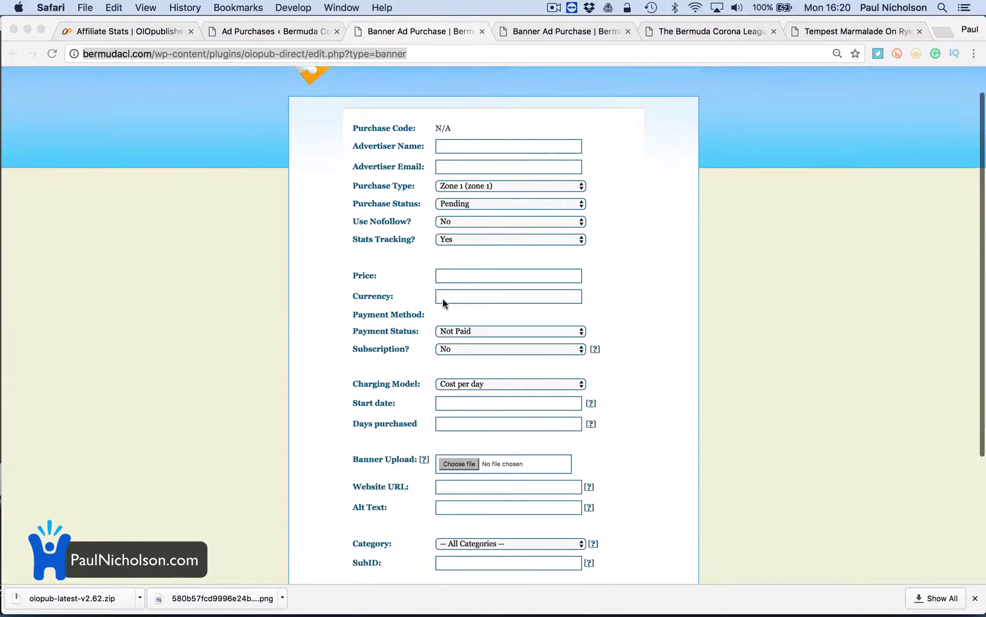
pyautogui.scroll(5, 399, 199)
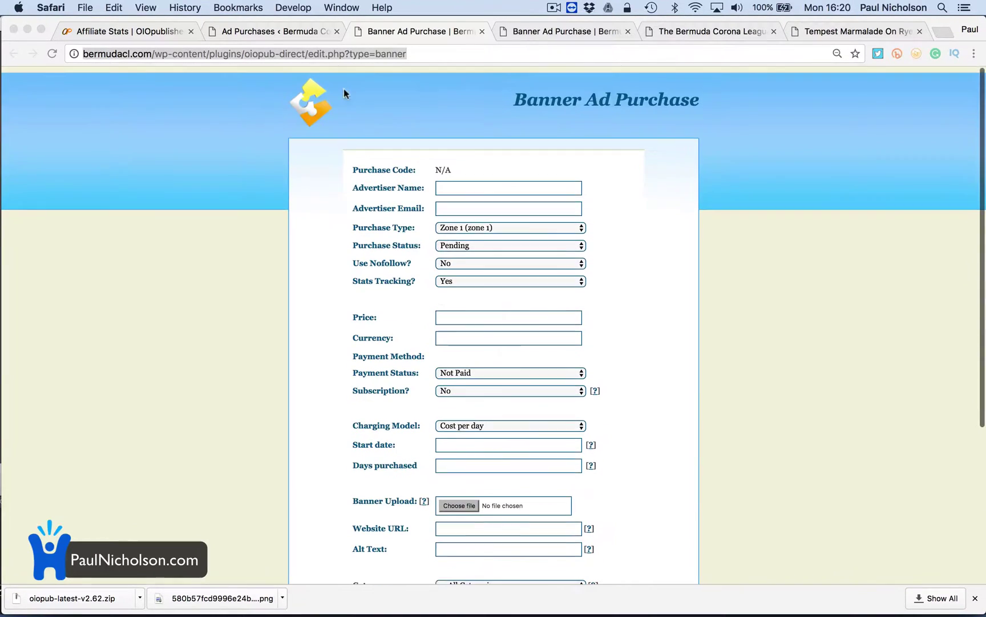
pyautogui.click(295, 33)
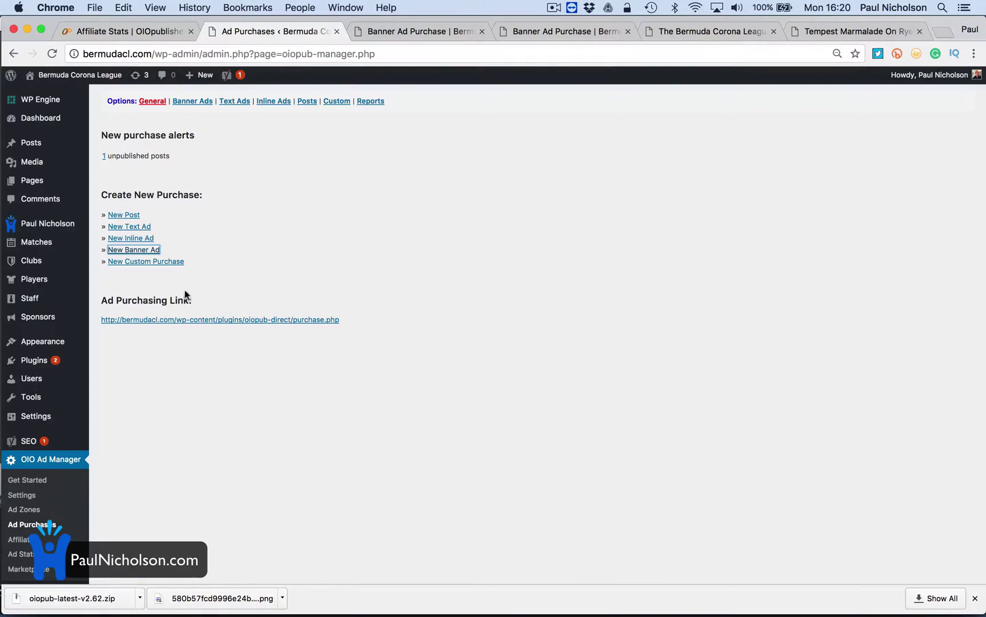
# Generate the purchase data report for the last 7 days in html format
pyautogui.click(361, 107)
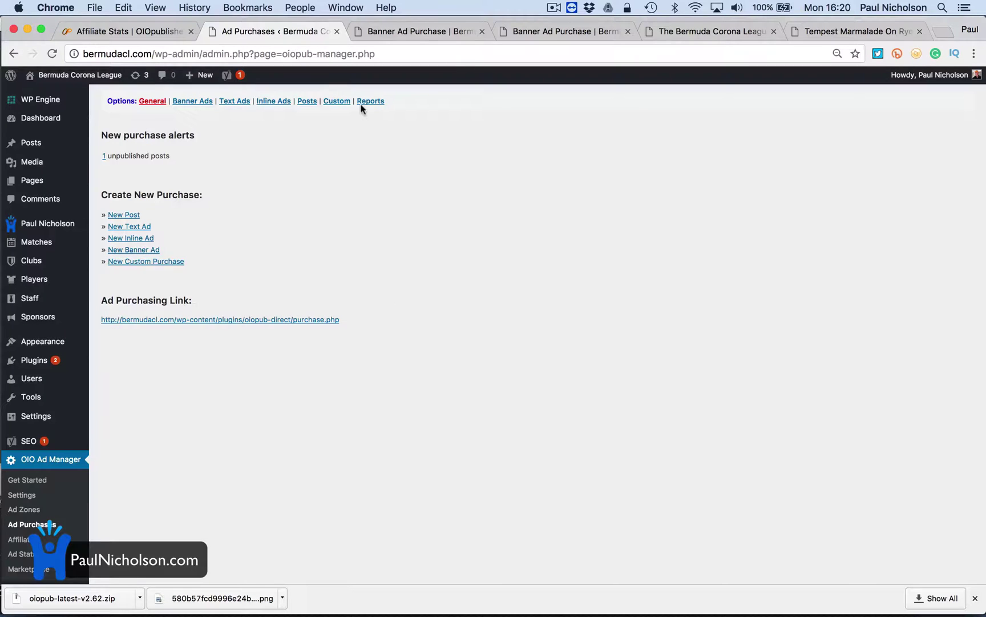
pyautogui.click(378, 101)
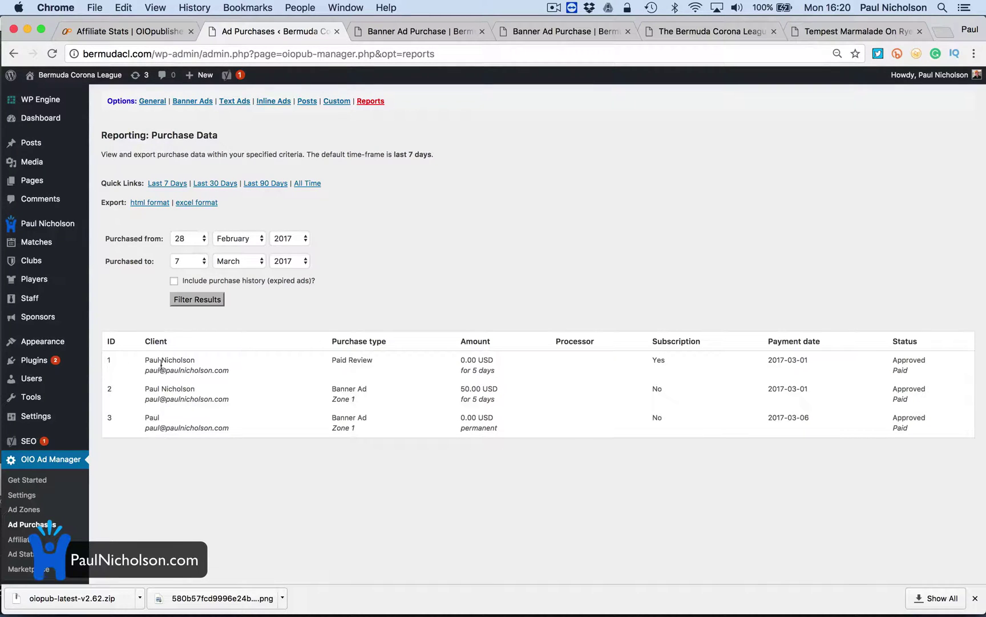
pyautogui.click(177, 186)
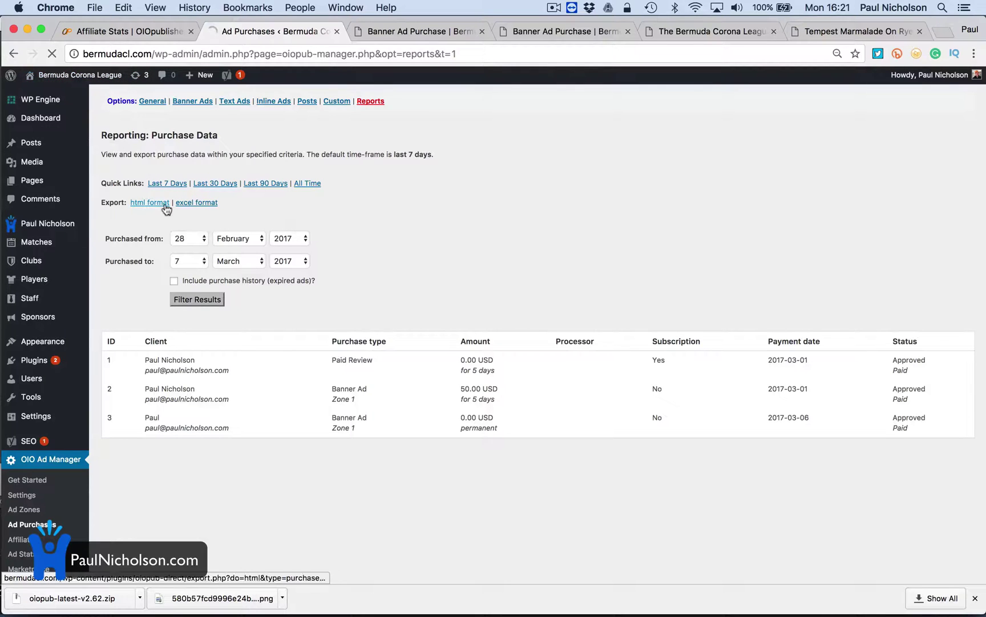
pyautogui.click(165, 207)
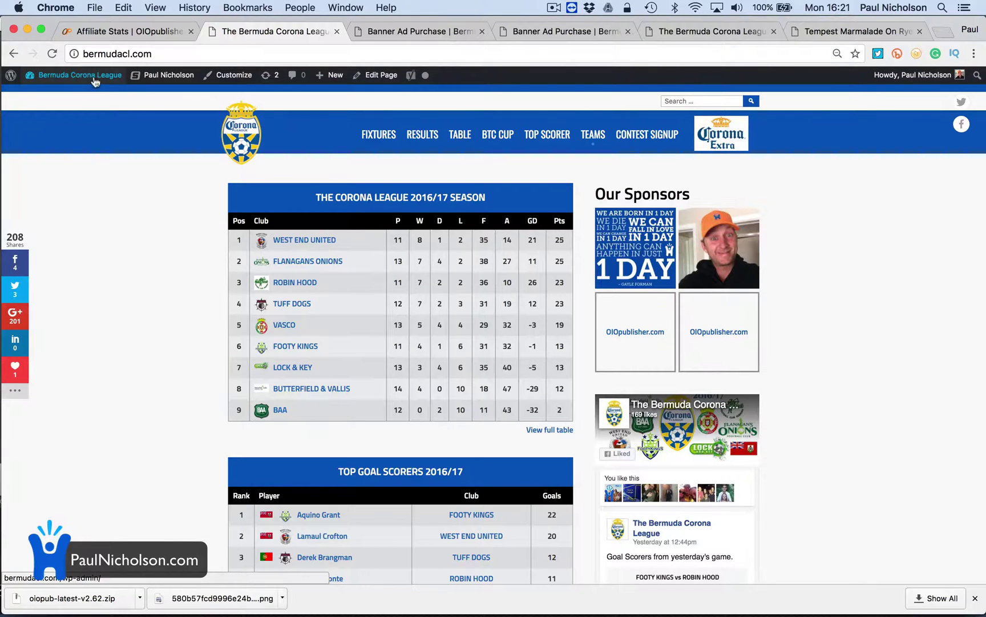
# Copy Zone 1's Javascript ad code from OIO Ad Manager's Ad Zones page and return to the site
pyautogui.click(44, 94)
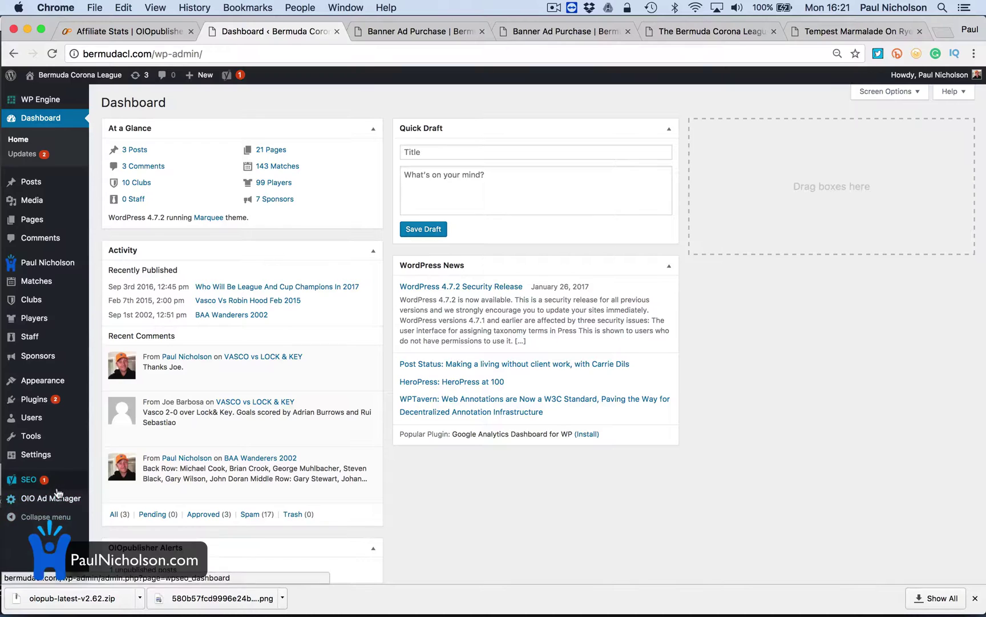
pyautogui.moveTo(76, 499)
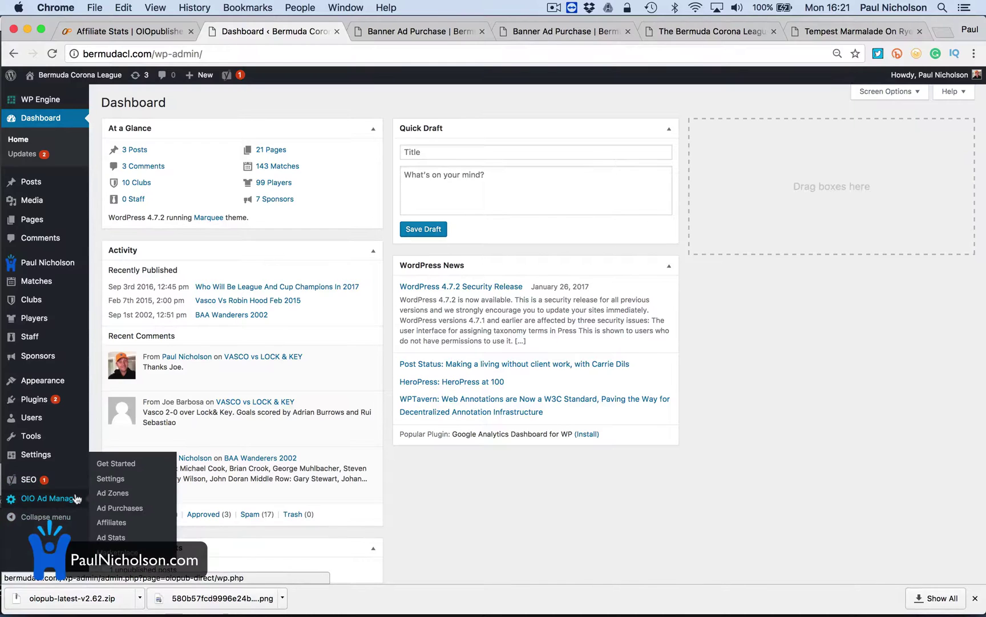
pyautogui.click(112, 493)
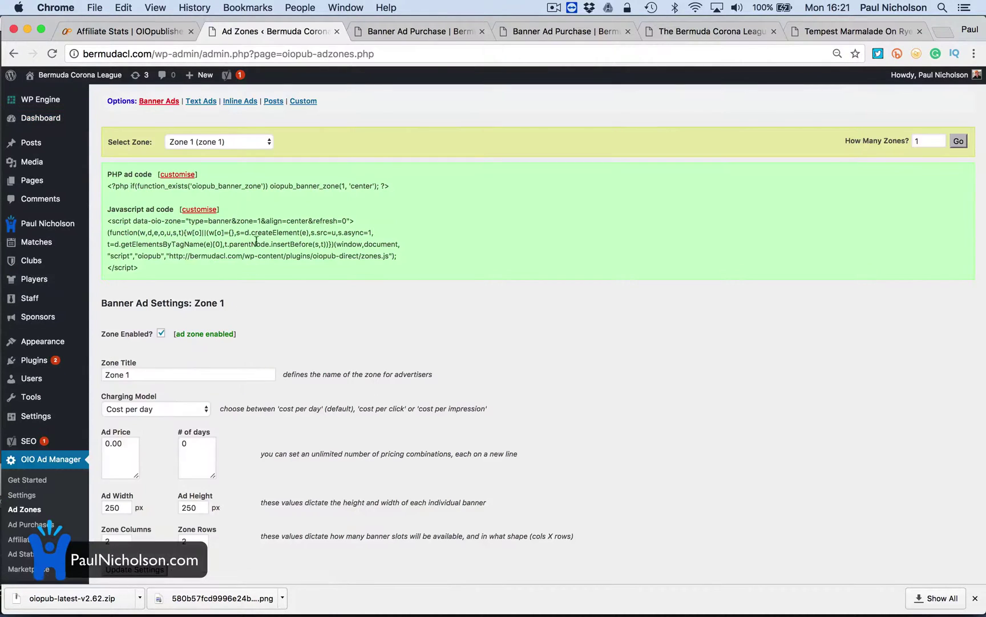
pyautogui.moveTo(188, 271); pyautogui.dragTo(101, 218)
pyautogui.press('super+c')
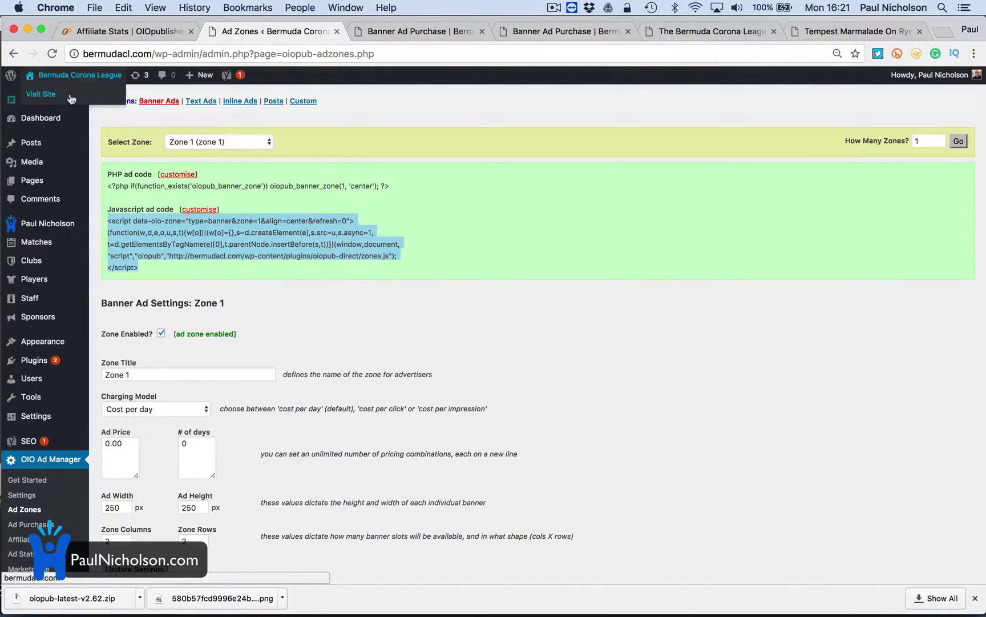
pyautogui.click(68, 95)
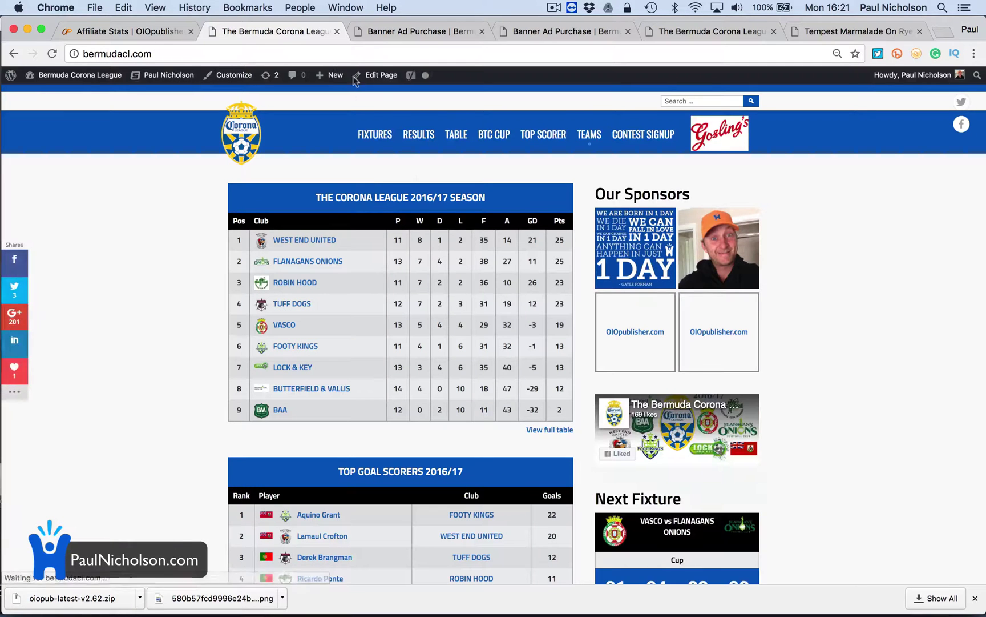
# Paste the Zone 1 ad code above the league table shortcode in the homepage's Text view and update
pyautogui.click(356, 75)
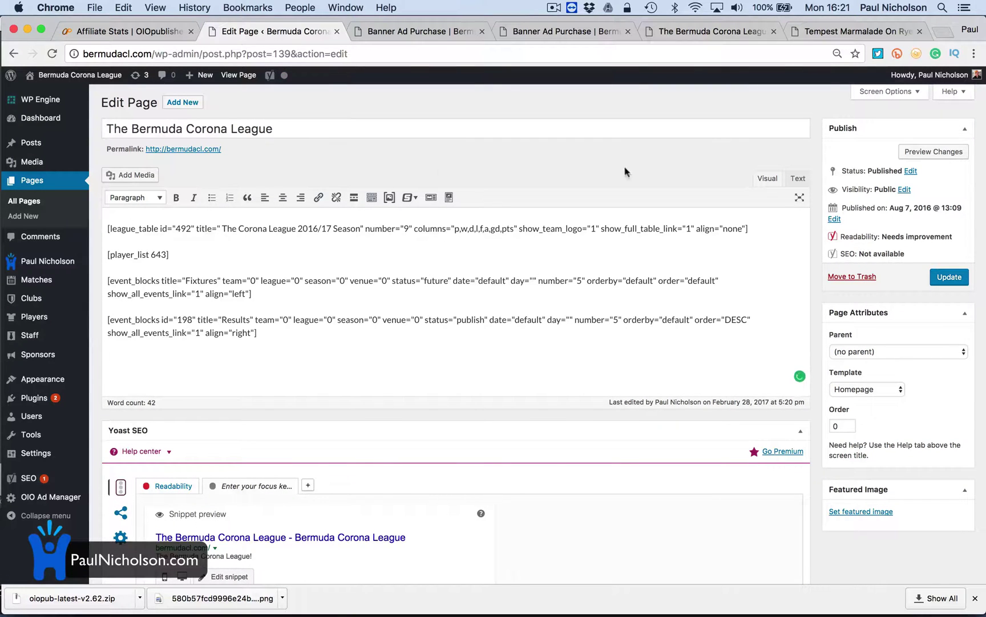
pyautogui.click(797, 178)
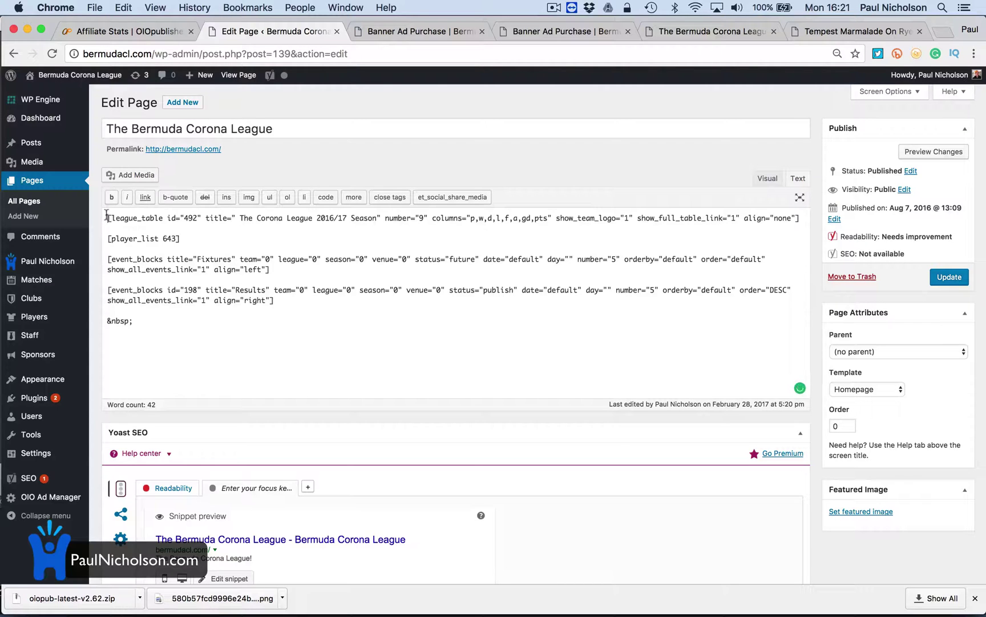
pyautogui.press('Return')
pyautogui.press('Return')
pyautogui.press('Return')
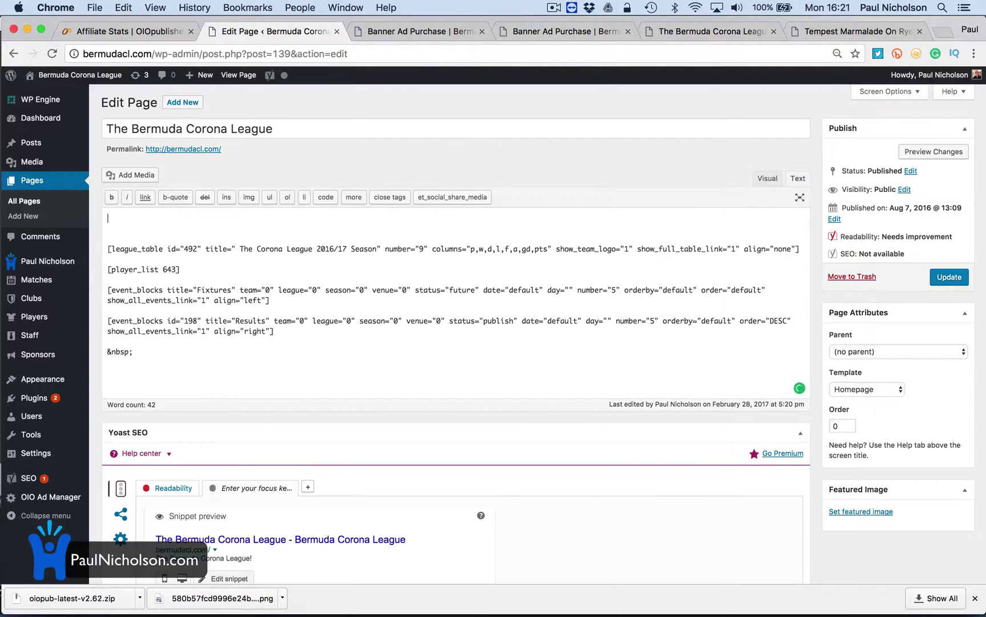
pyautogui.press('super+v')
pyautogui.click(940, 278)
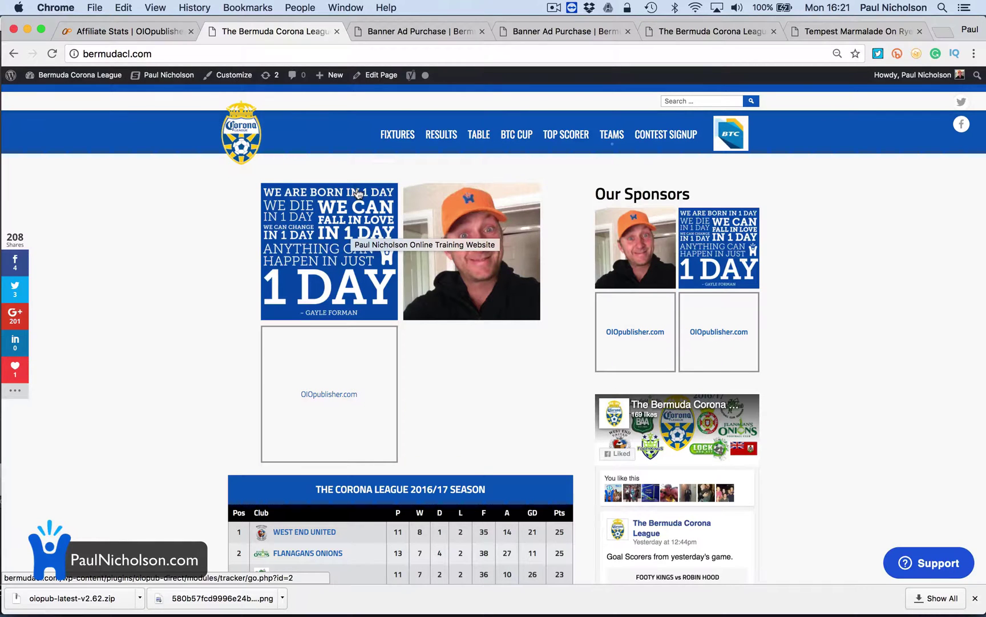
# Delete the pasted ad script and blank lines from the homepage, update it, and open My Affiliate Stats
pyautogui.click(398, 134)
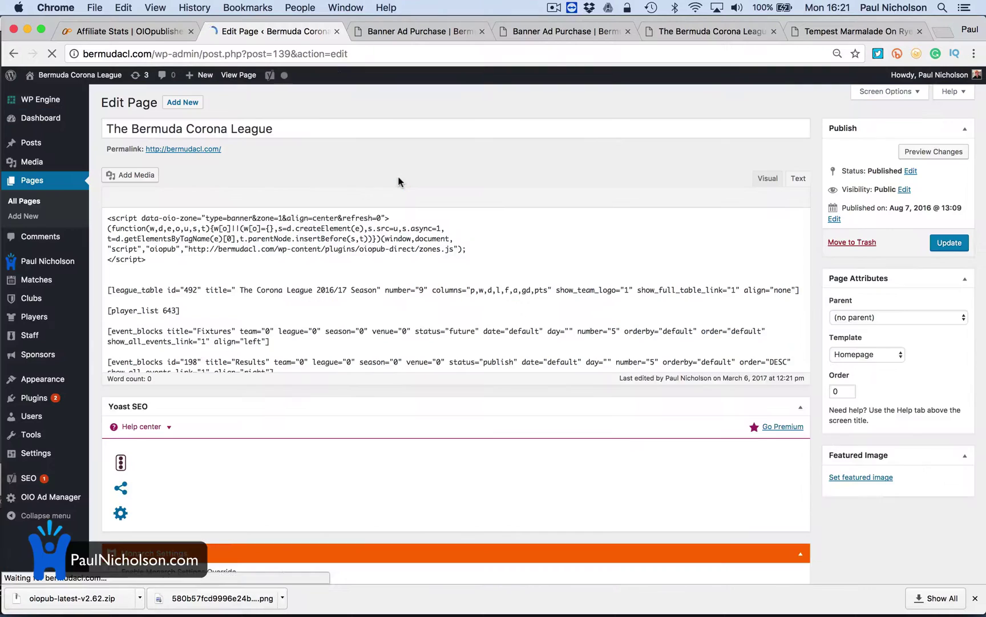
pyautogui.moveTo(217, 257); pyautogui.dragTo(171, 209)
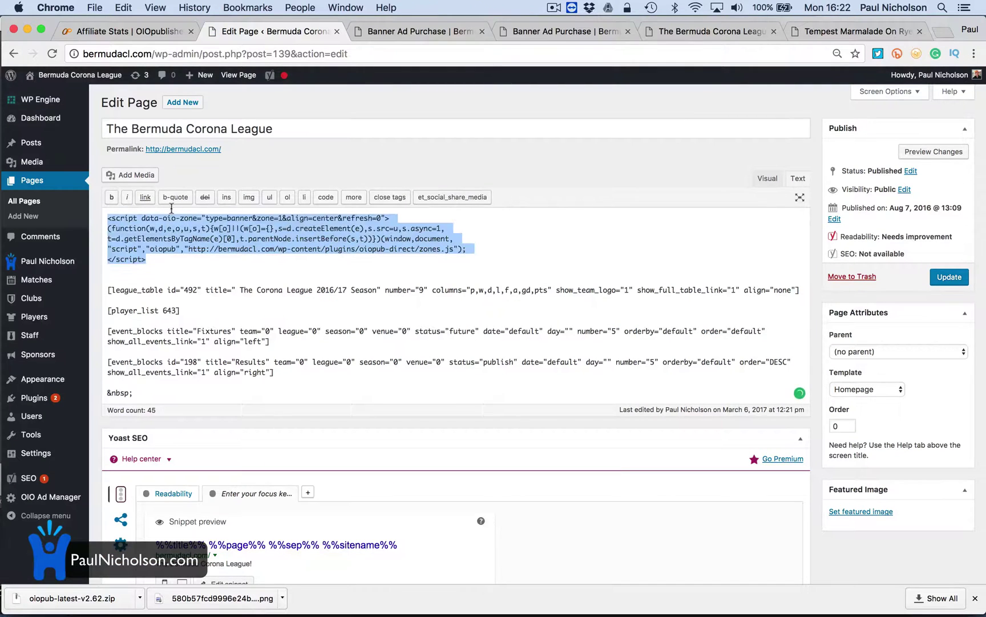
pyautogui.press('BackSpace')
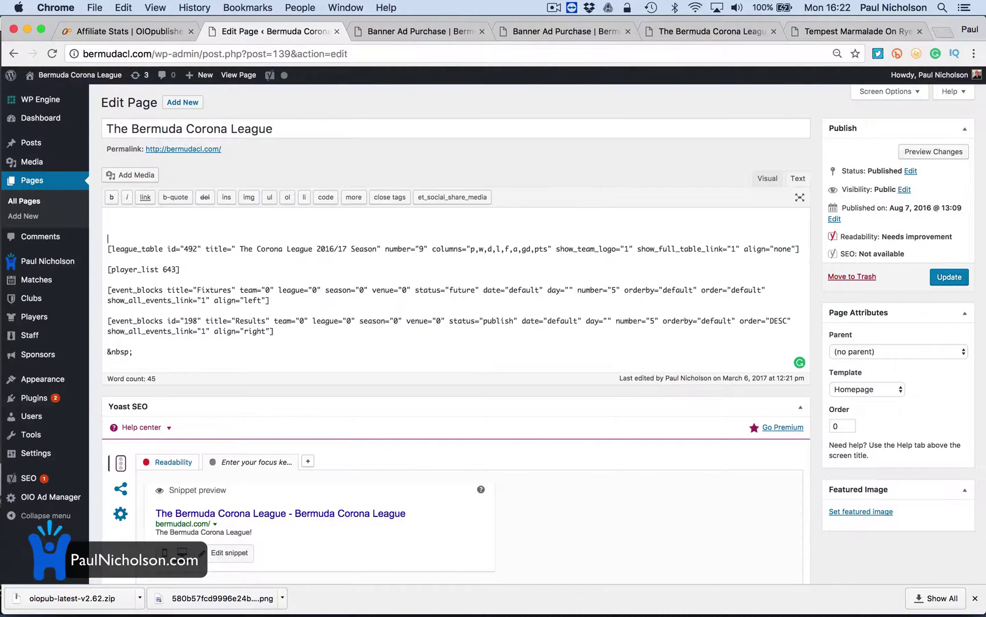
pyautogui.press('BackSpace')
pyautogui.press('BackSpace')
pyautogui.press('BackSpace')
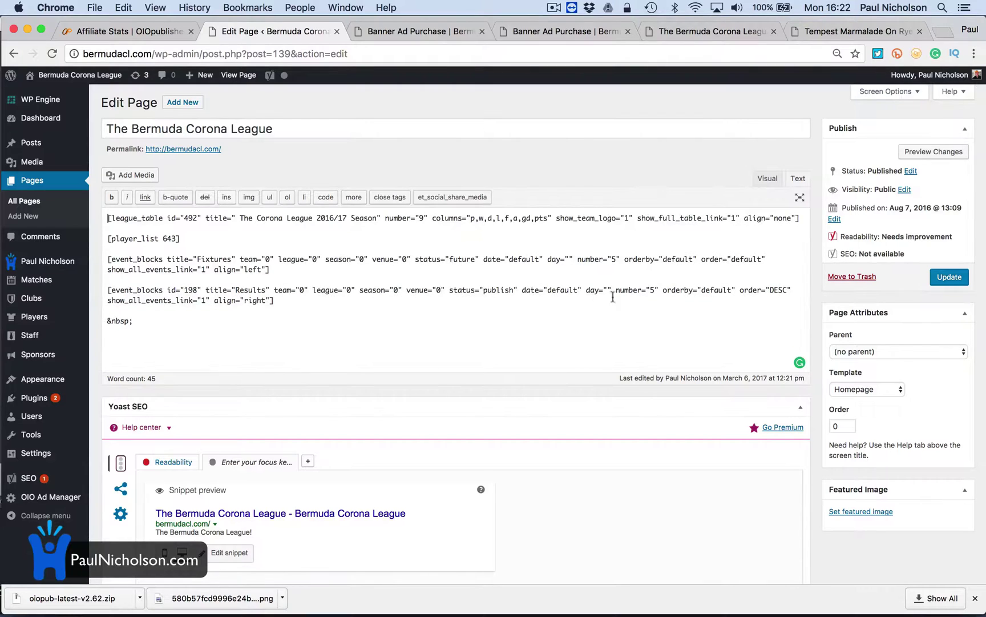
pyautogui.click(942, 284)
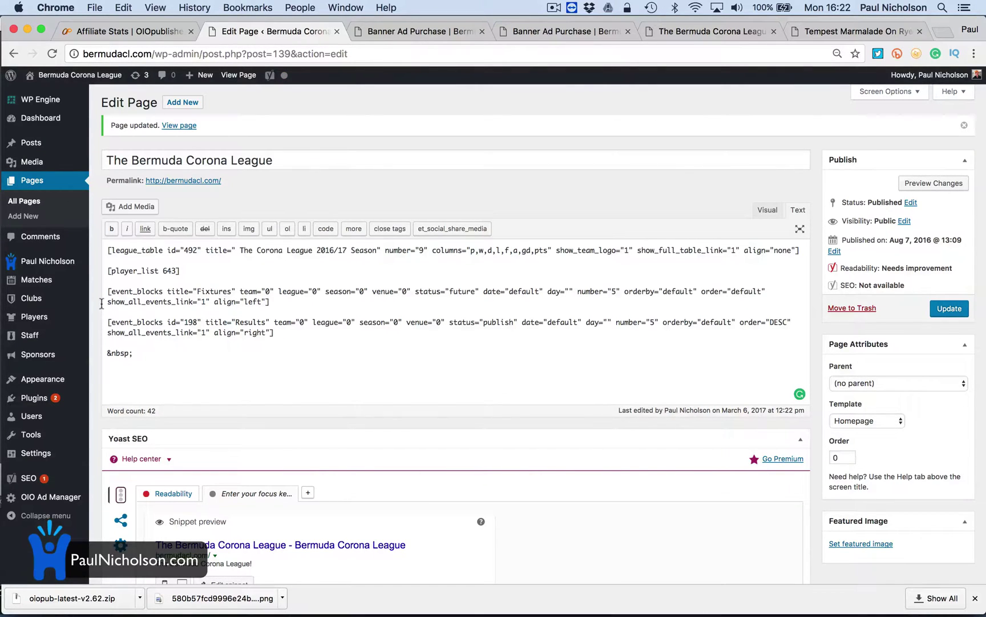
pyautogui.click(132, 30)
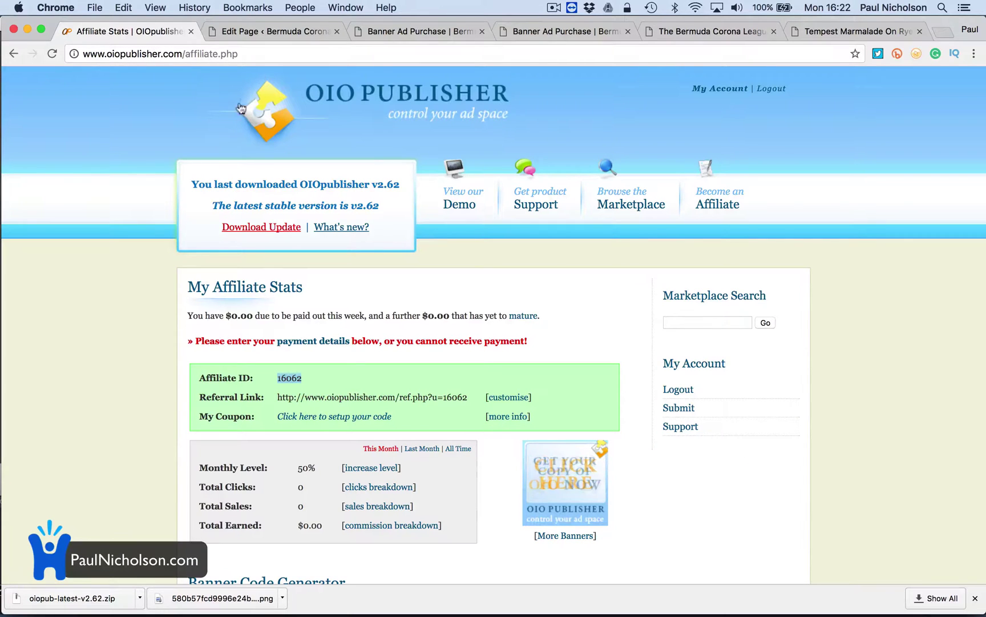
pyautogui.moveTo(278, 397); pyautogui.dragTo(464, 416)
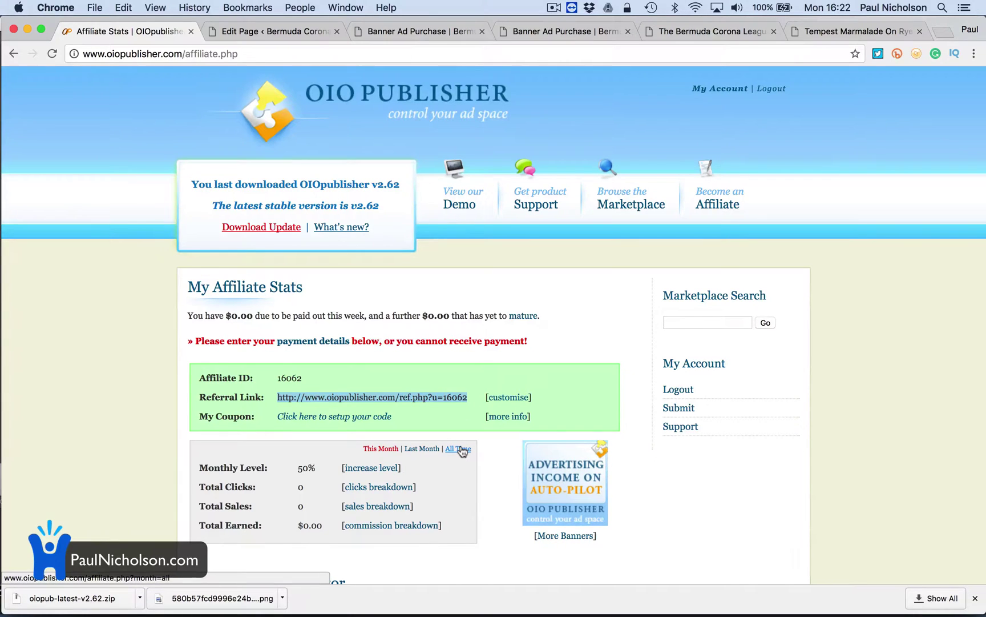